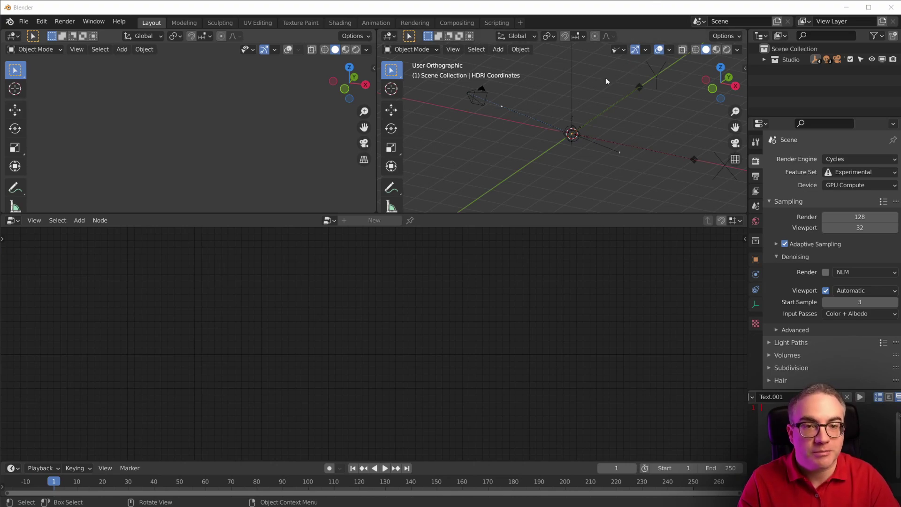
- Add a plane mesh to the scene and rename the object Dough
key(shift+a)
mouse_move(590, 107)
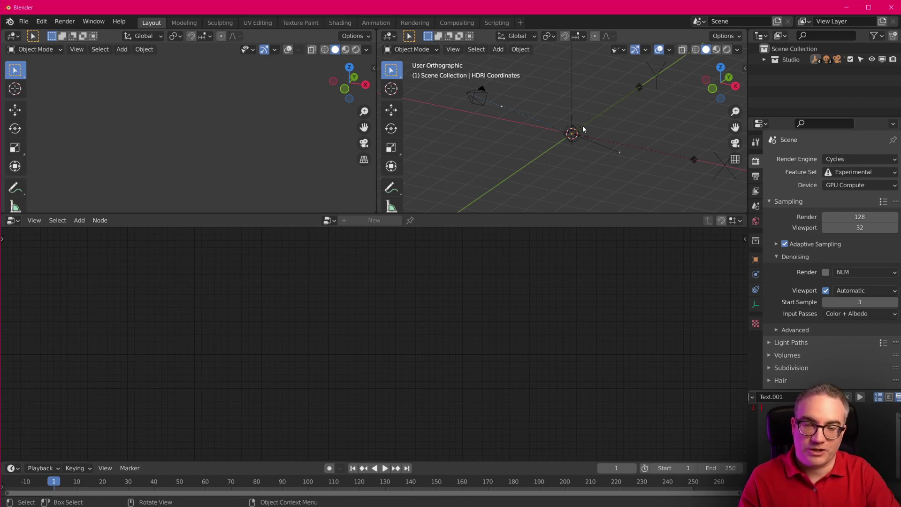
key(shift+a)
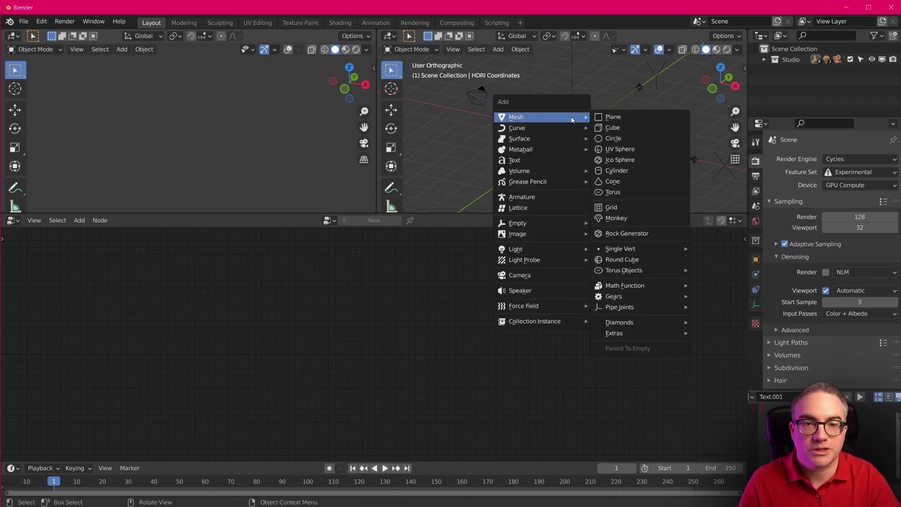
click(626, 119)
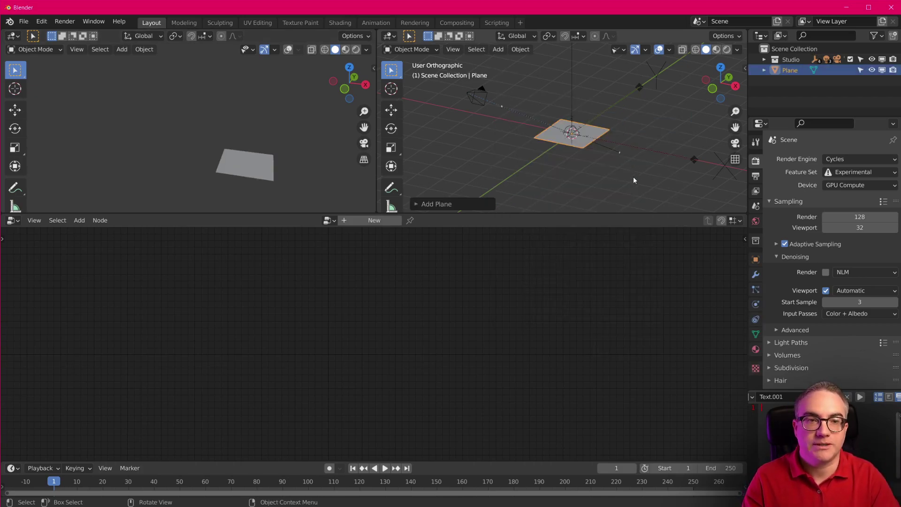
double_click(798, 70)
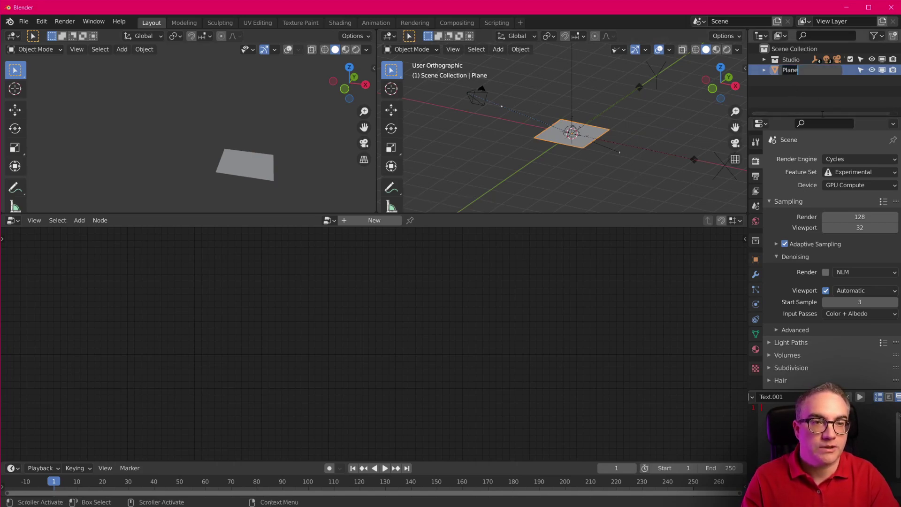
text(Dough)
key(Return)
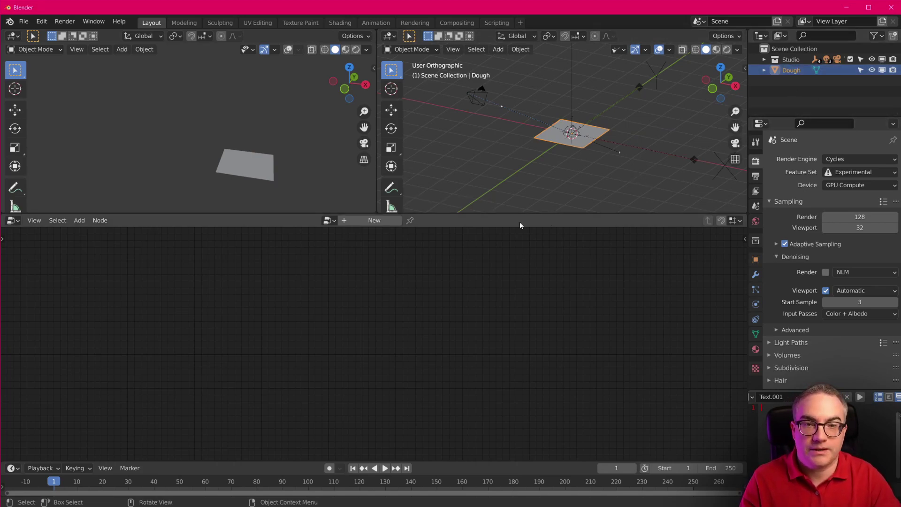
- Create a new geometry node tree for the Dough object and rename the tree O
click(373, 220)
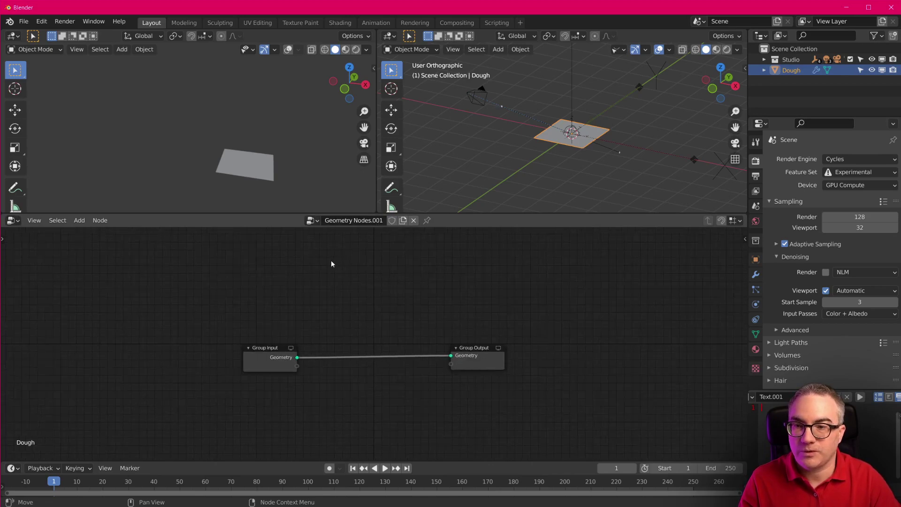
click(11, 220)
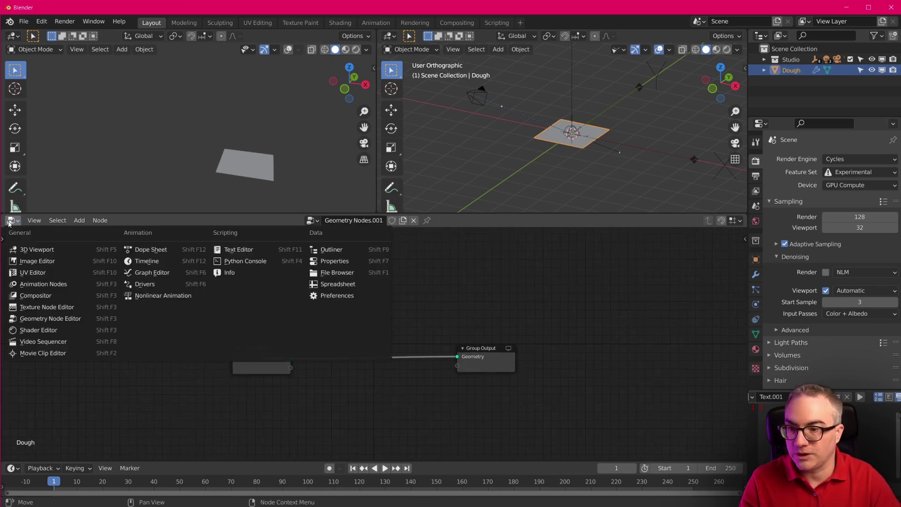
click(65, 318)
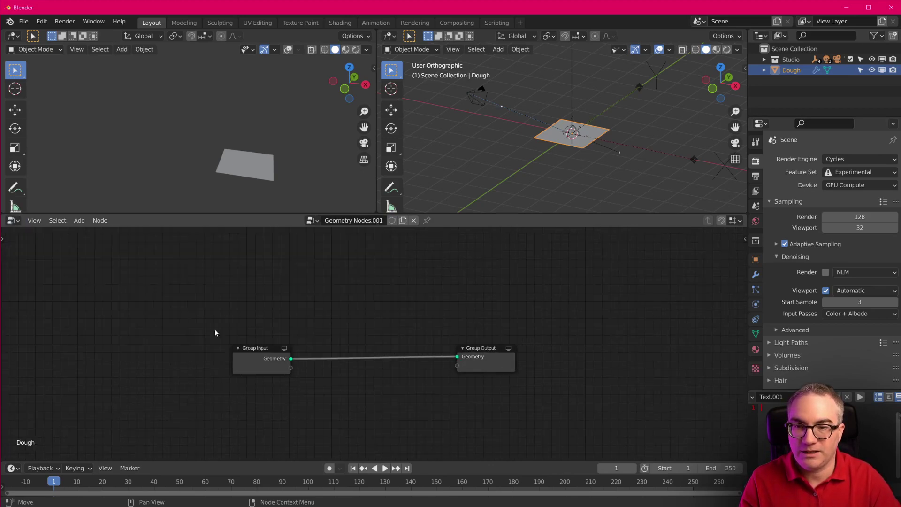
scroll(370, 281, up, 1)
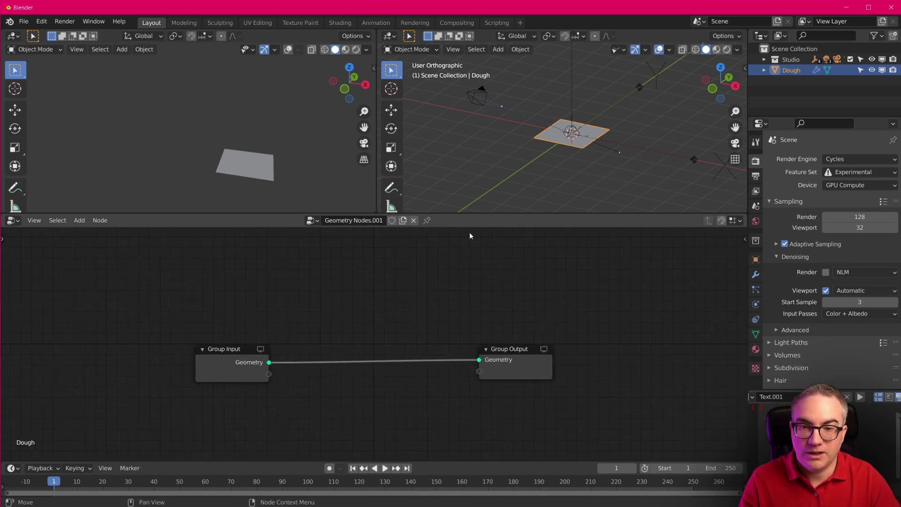
double_click(357, 220)
key(ctrl+a)
text(O)
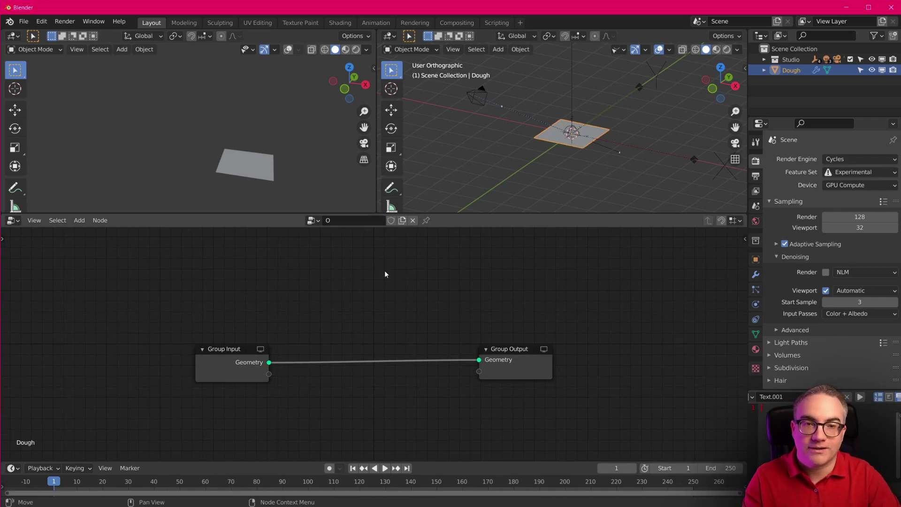
middle_drag(410, 311, 418, 284)
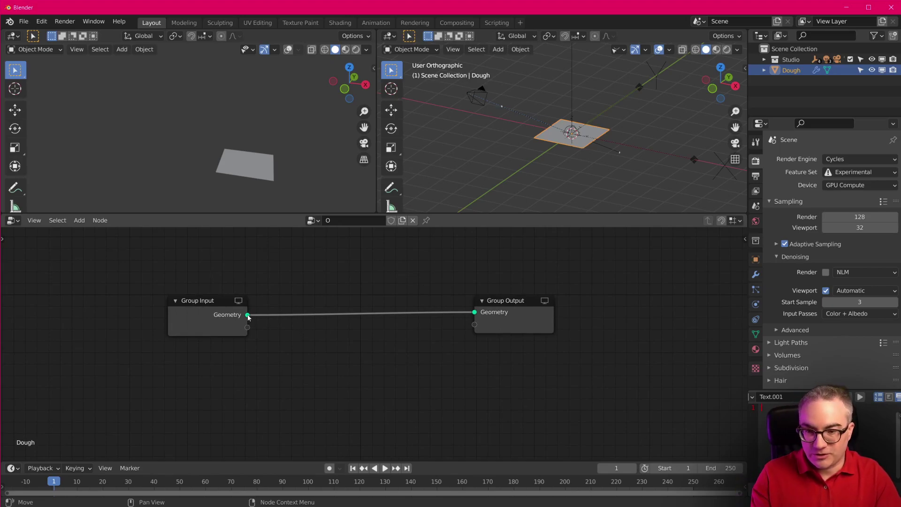
- Try a Cube primitive node as the geometry source for the Group Output and delete it again
drag(247, 318, 327, 292)
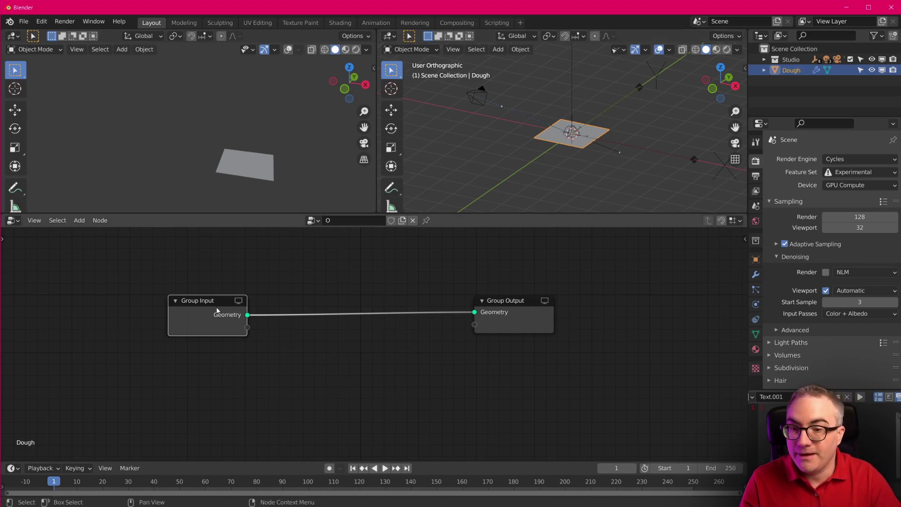
drag(217, 308, 168, 293)
key(shift+a)
mouse_move(361, 295)
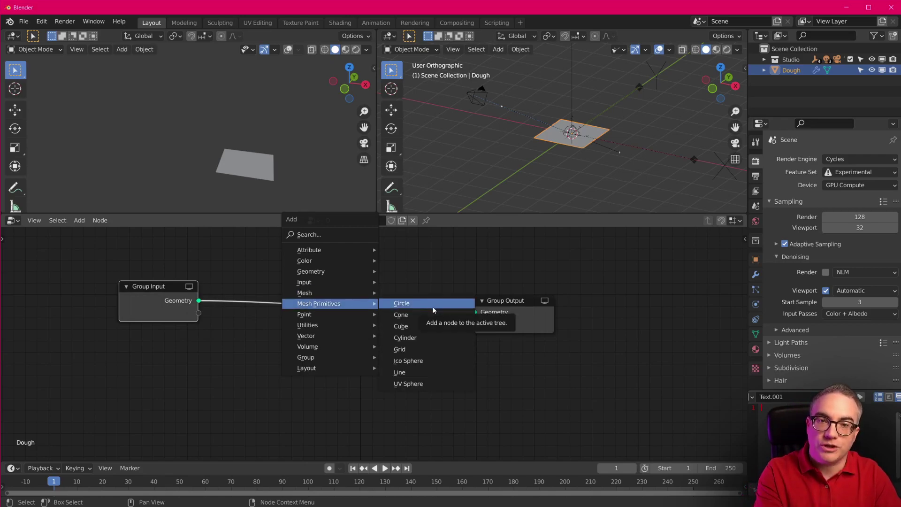
click(428, 330)
click(293, 337)
drag(334, 336, 486, 313)
mouse_move(183, 305)
mouse_down()
mouse_move(200, 295)
mouse_move(175, 292)
mouse_up()
drag(293, 322, 322, 321)
key(x)
- Add a Circle mesh primitive node and connect its geometry to the Group Output
key(shift+a)
mouse_move(325, 305)
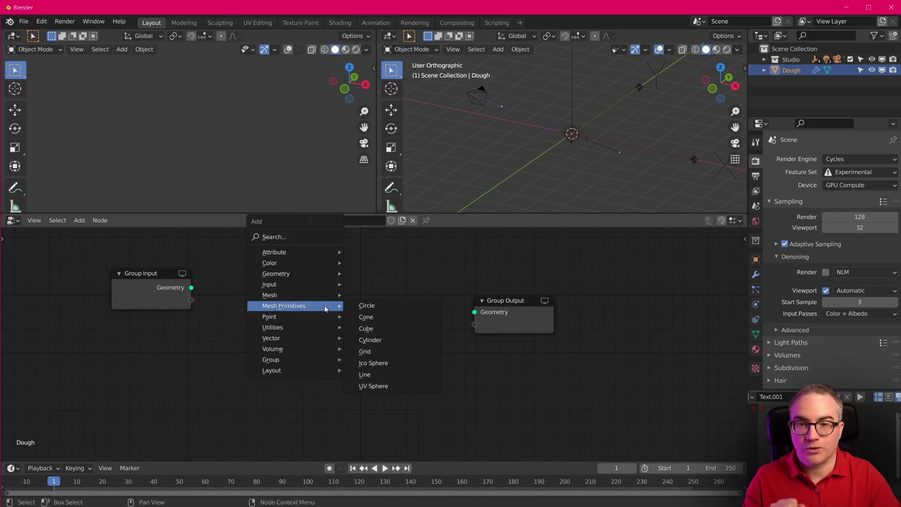
click(424, 307)
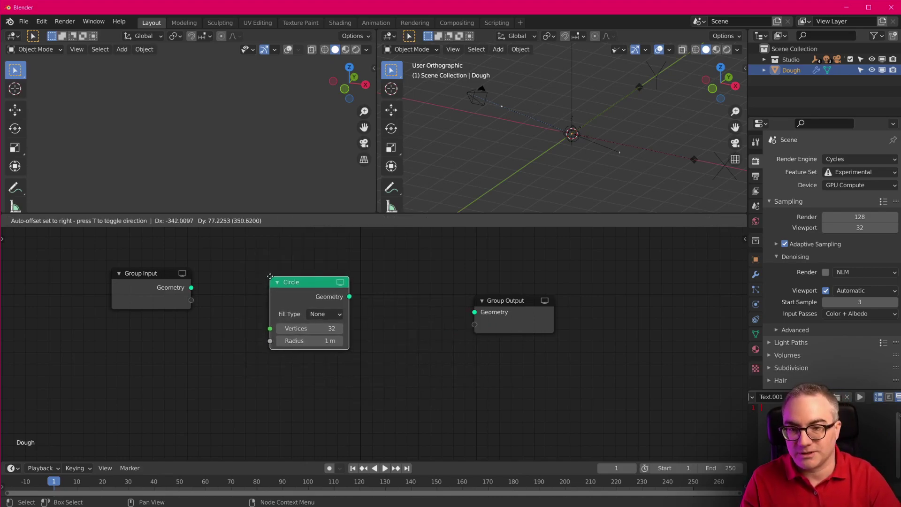
click(283, 276)
drag(362, 297, 475, 312)
scroll(586, 145, up, 4)
middle_drag(590, 148, 680, 178)
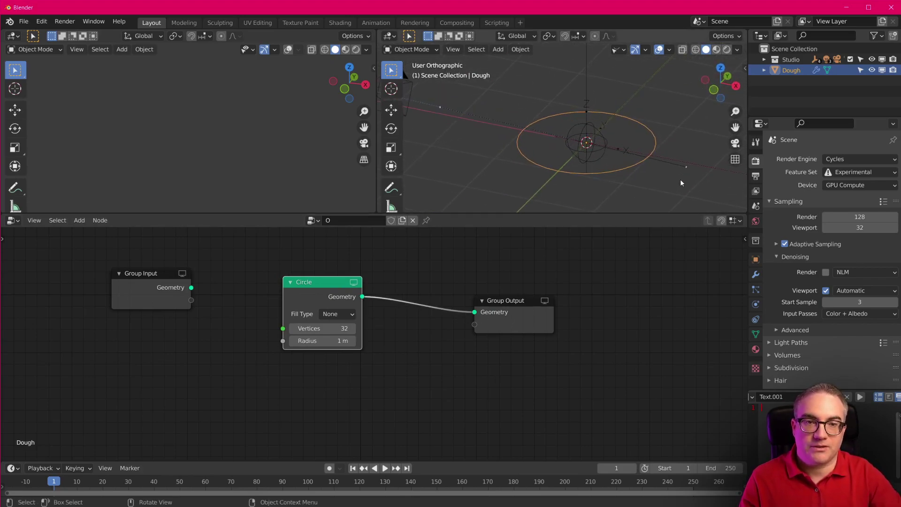
- Spread the nodes apart and insert a Transform node between the Circle and Group Output nodes
drag(328, 282, 288, 283)
drag(507, 300, 602, 305)
key(shift+a)
mouse_move(398, 284)
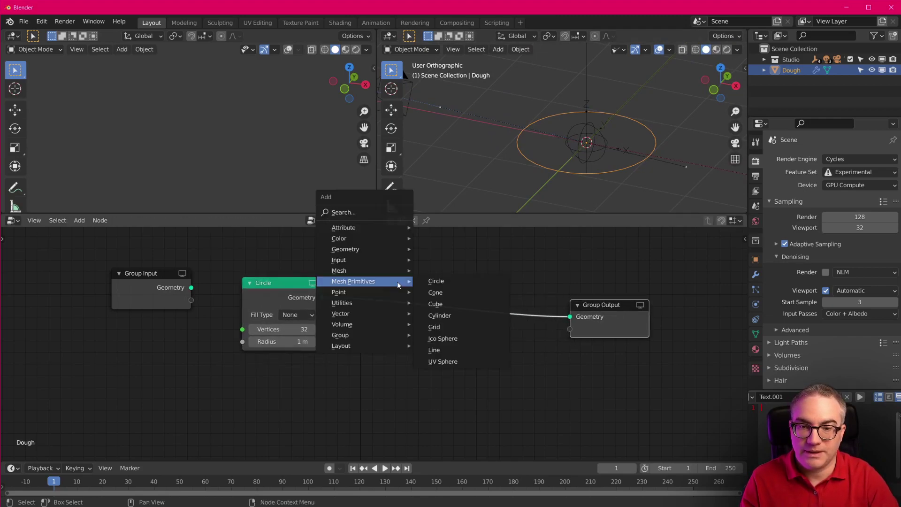
mouse_move(383, 248)
click(434, 272)
click(365, 257)
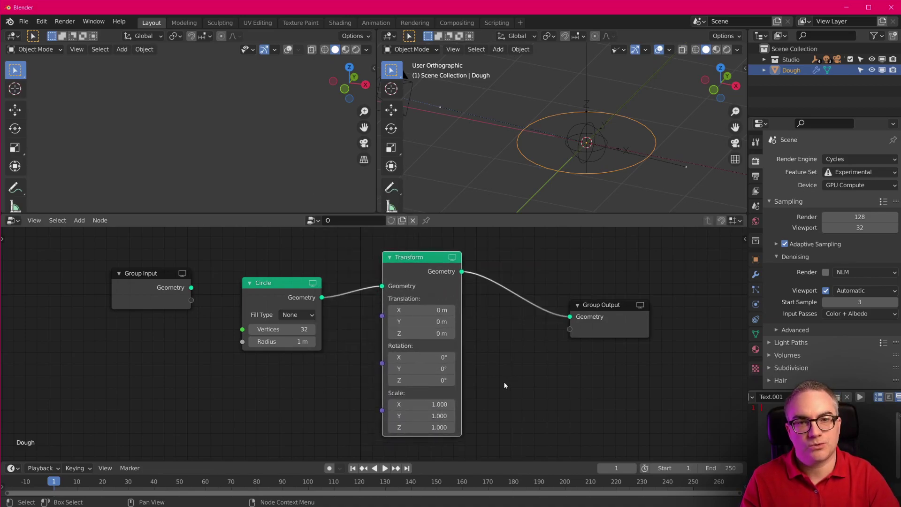
- Set the Transform node's X rotation to 90° and its X translation to about 1.67 m
click(421, 357)
text(90)
key(Return)
middle_drag(545, 155, 634, 163)
scroll(576, 151, up, 4)
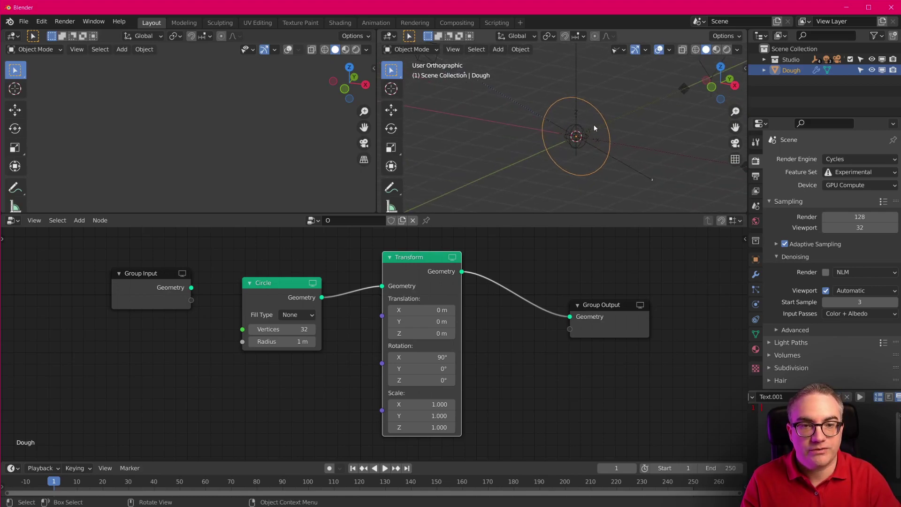
drag(410, 307, 448, 306)
middle_drag(618, 56, 496, 193)
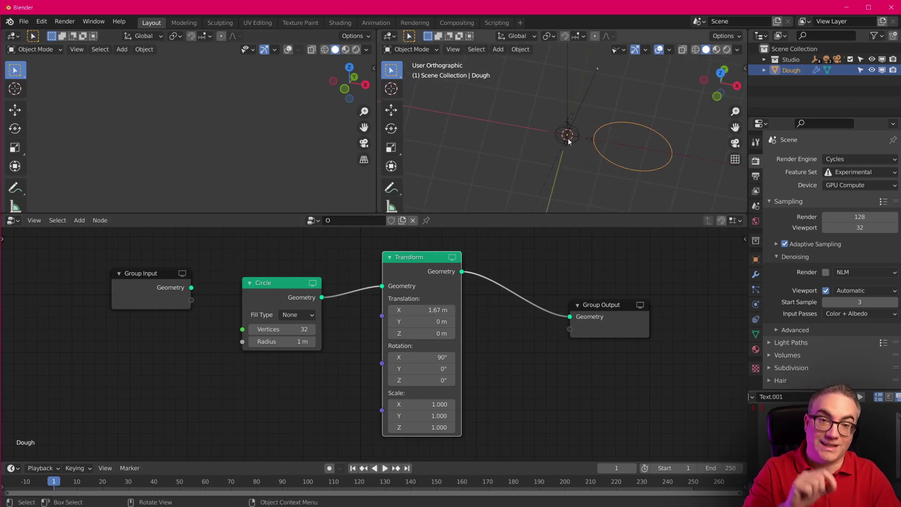
middle_drag(515, 358, 512, 357)
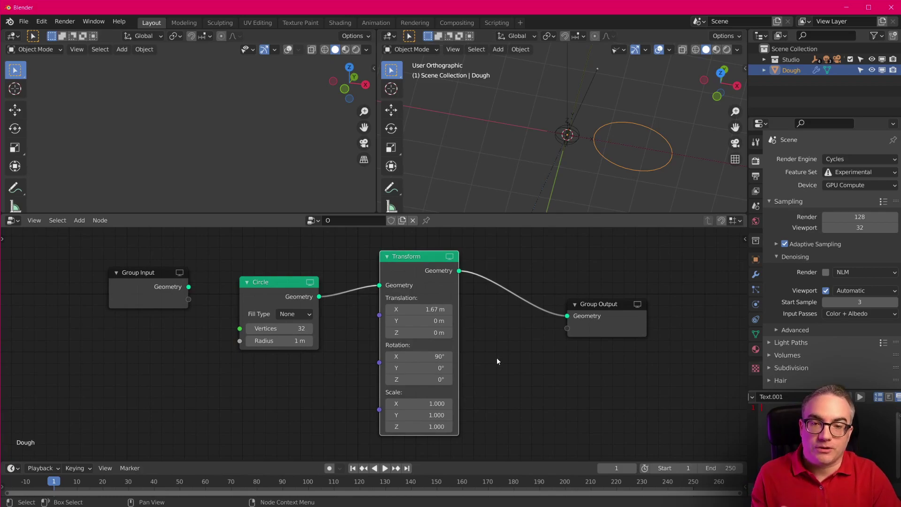
- Add a Screw modifier to the Dough object after the geometry nodes modifier
click(756, 274)
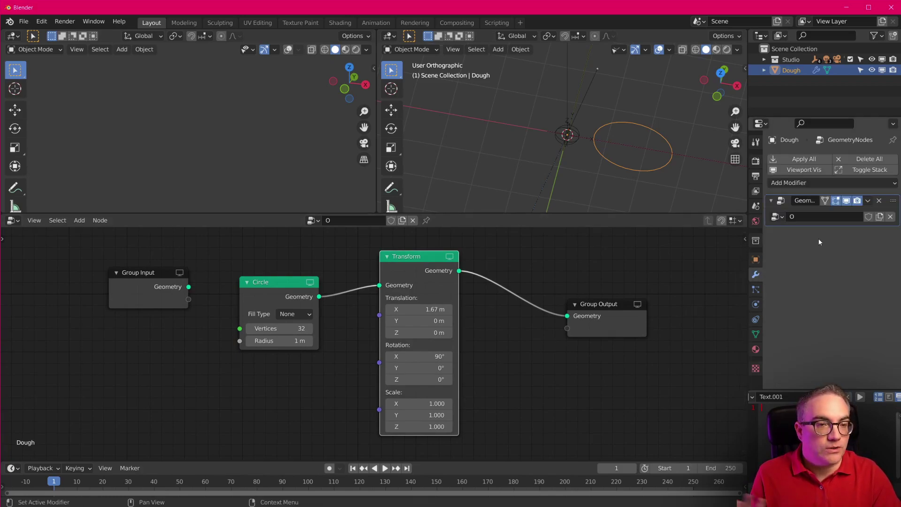
click(781, 183)
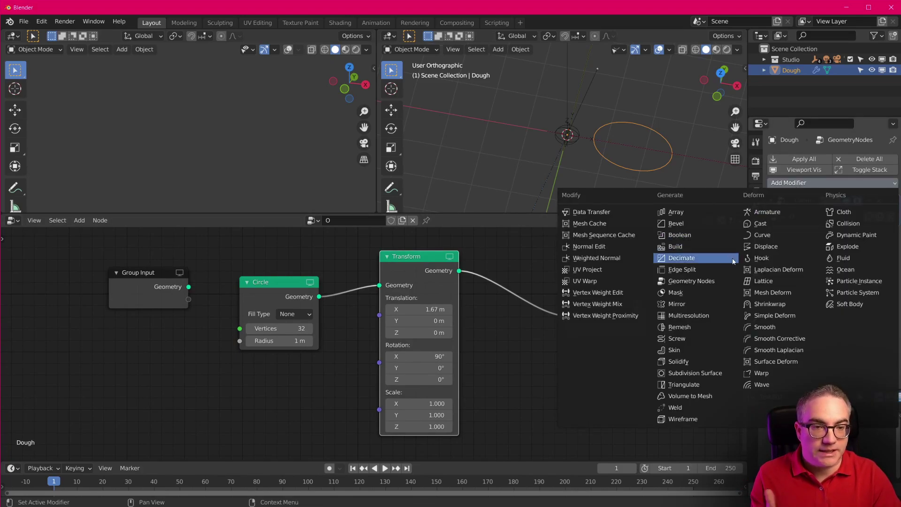
click(705, 337)
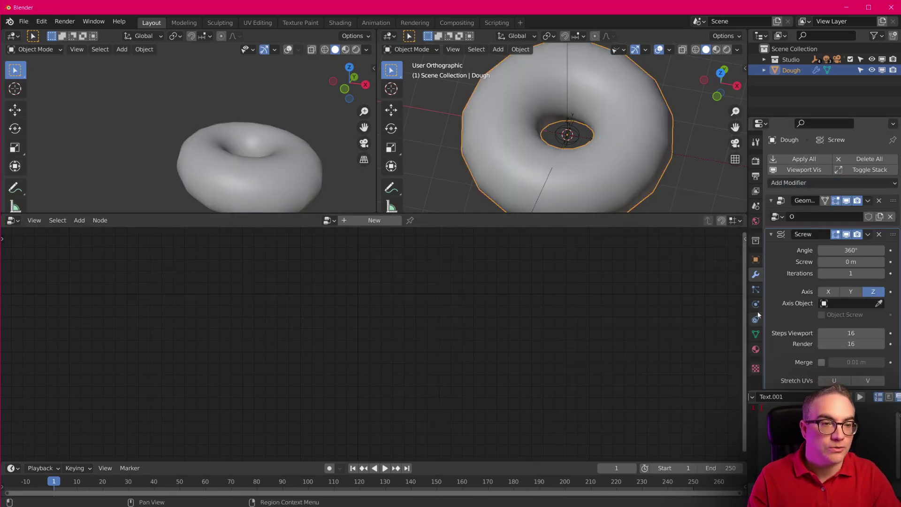
- Try a Screw modifier angle of about 282° to look at the open ring's cross-section
drag(851, 250, 830, 250)
middle_drag(677, 189, 605, 75)
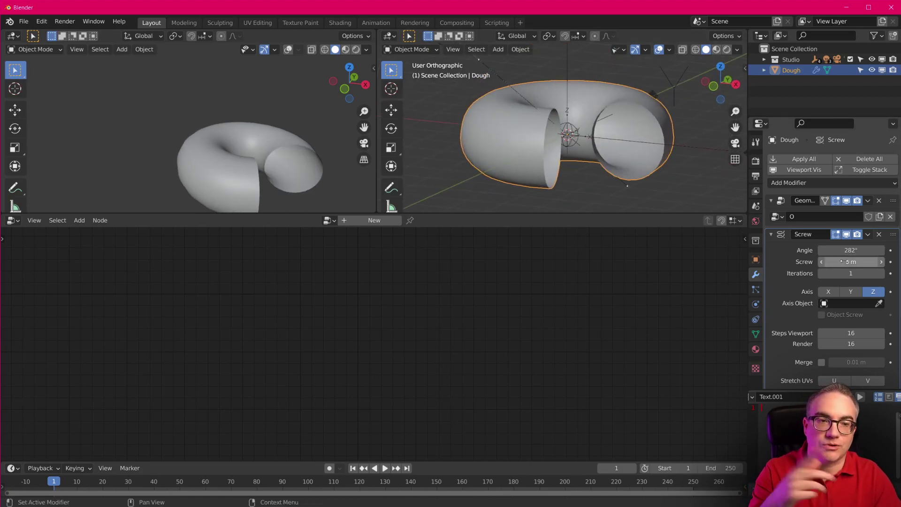
- Set both the viewport and render steps of the Screw modifier to 64 and inspect the smoother surface
scroll(840, 328, down, 1)
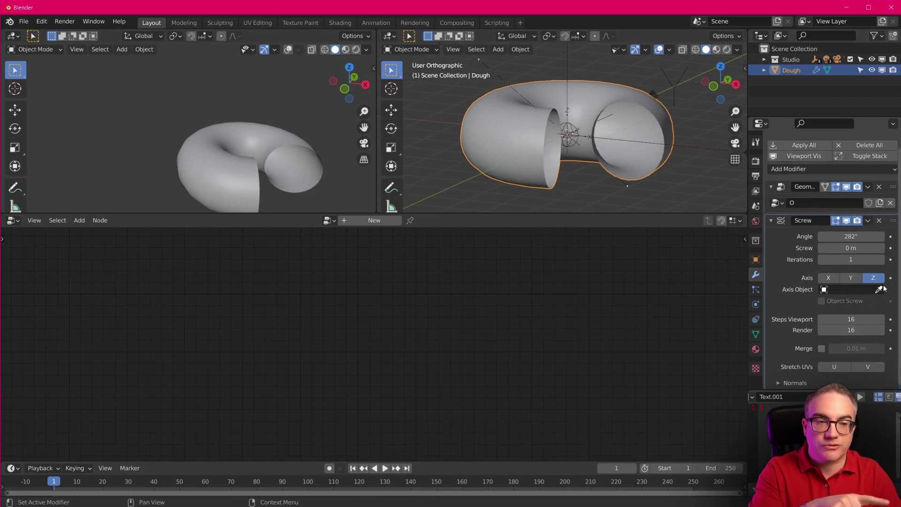
click(856, 320)
text(64)
key(Return)
key(ctrl+c)
key(ctrl+v)
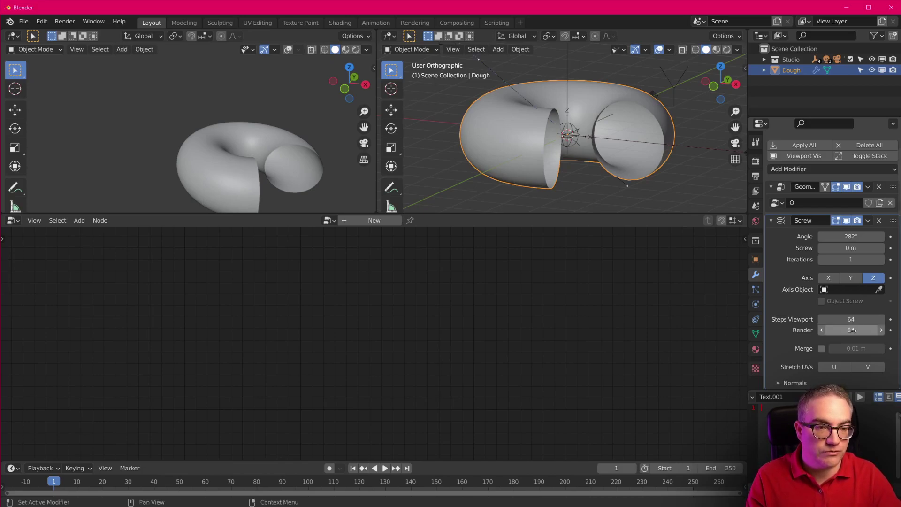
middle_drag(655, 137, 638, 170)
scroll(612, 130, up, 5)
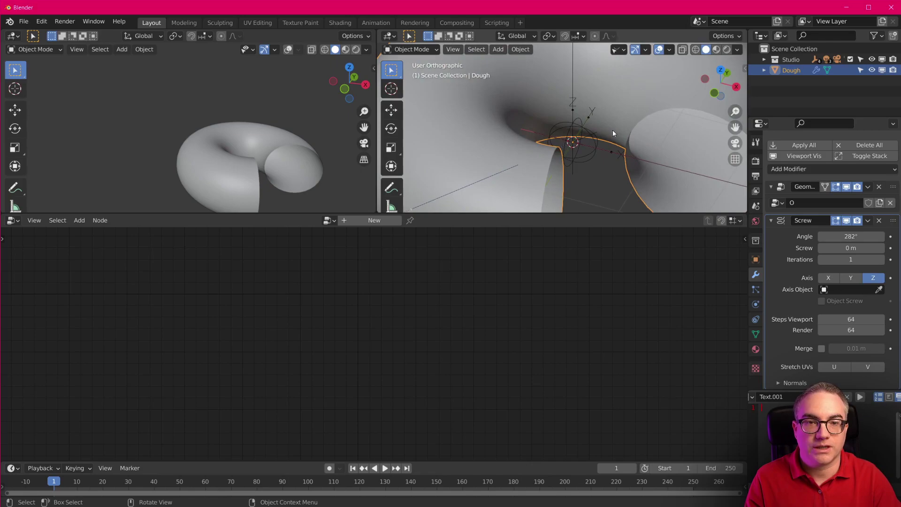
scroll(612, 129, down, 5)
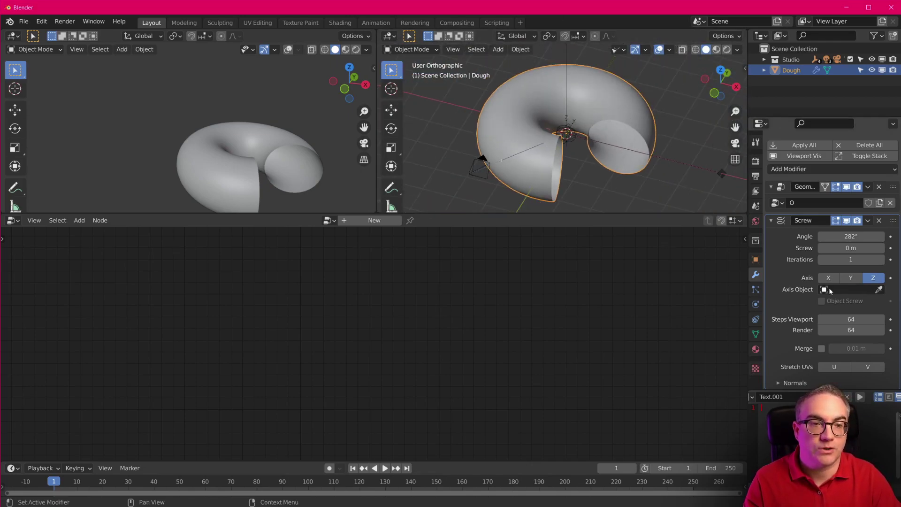
- Set the Screw modifier's angle to 360° to form a full ring
double_click(835, 236)
text(360)
key(Return)
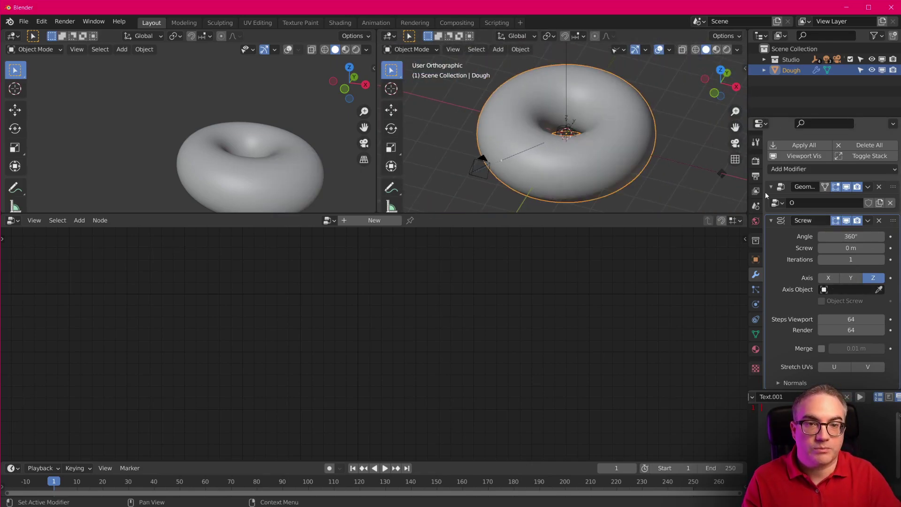
middle_drag(631, 136, 623, 176)
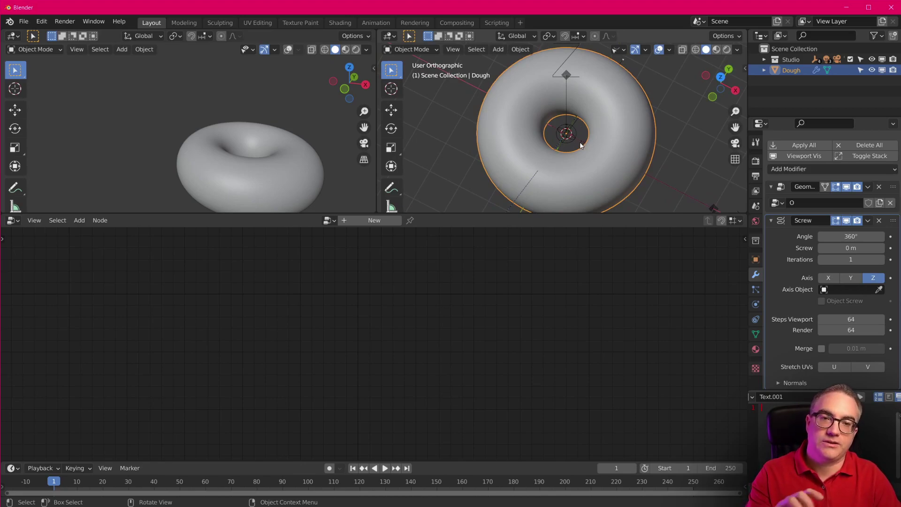
- Set the Transform node's X translation to 1.8 m and move the node farther from the Circle node
click(780, 186)
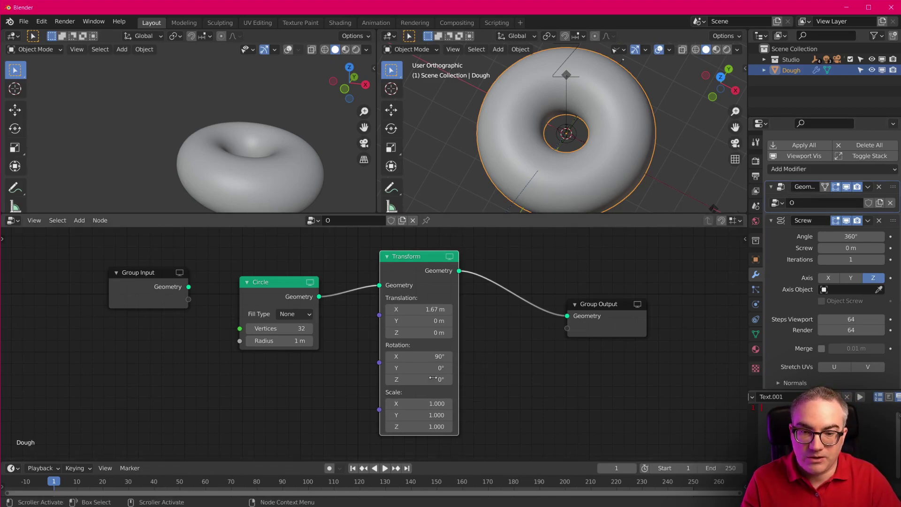
drag(418, 309, 430, 309)
middle_drag(571, 164, 588, 116)
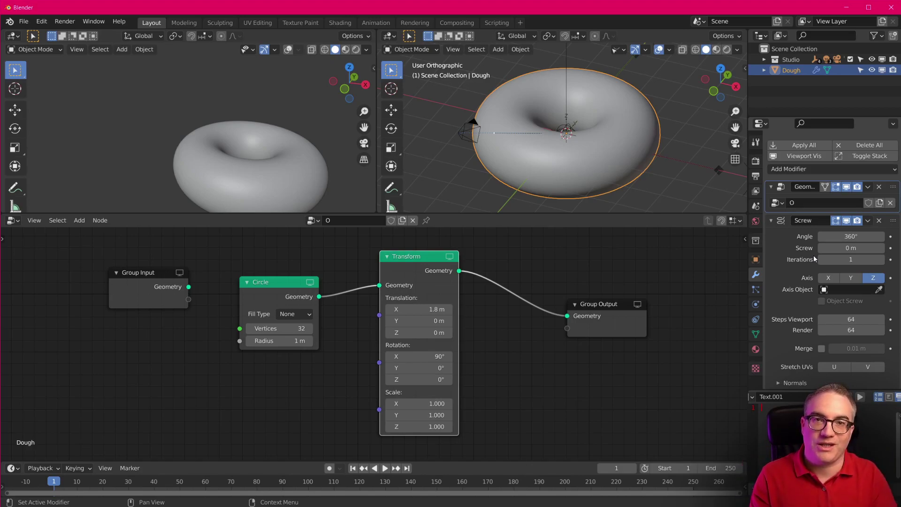
drag(410, 260, 463, 257)
click(793, 170)
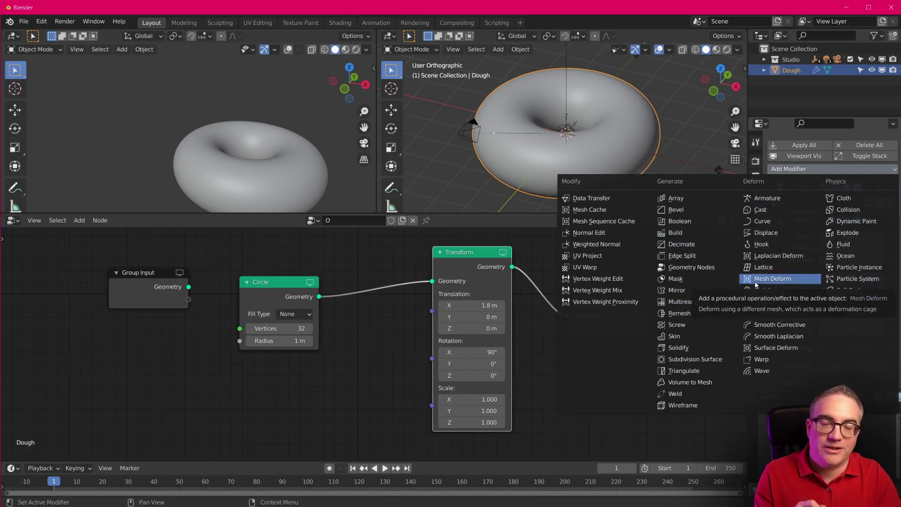
click(677, 325)
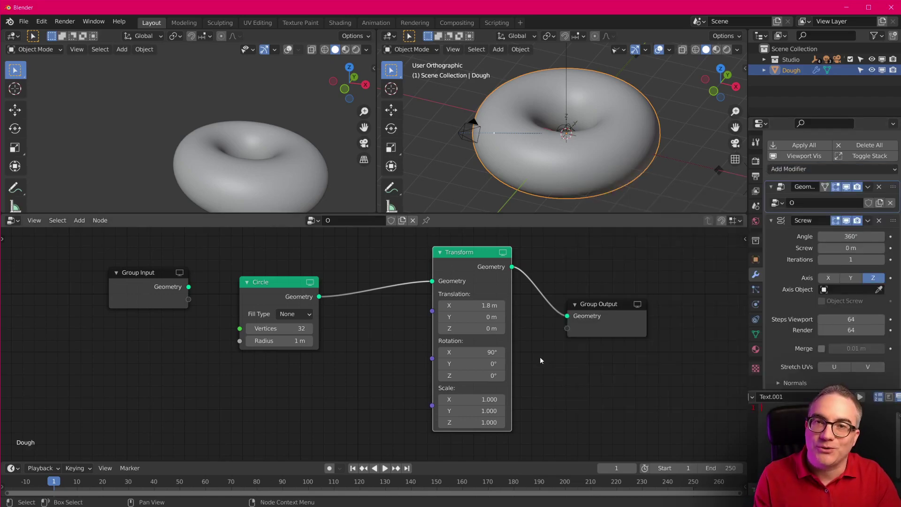
- Collapse the Screw modifier's settings and move the Transform node closer to the Circle node
click(771, 221)
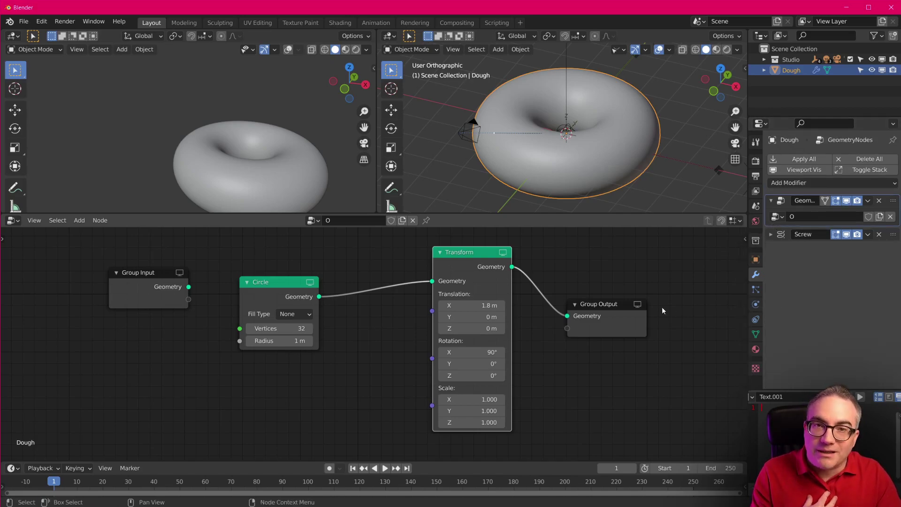
drag(500, 253, 453, 250)
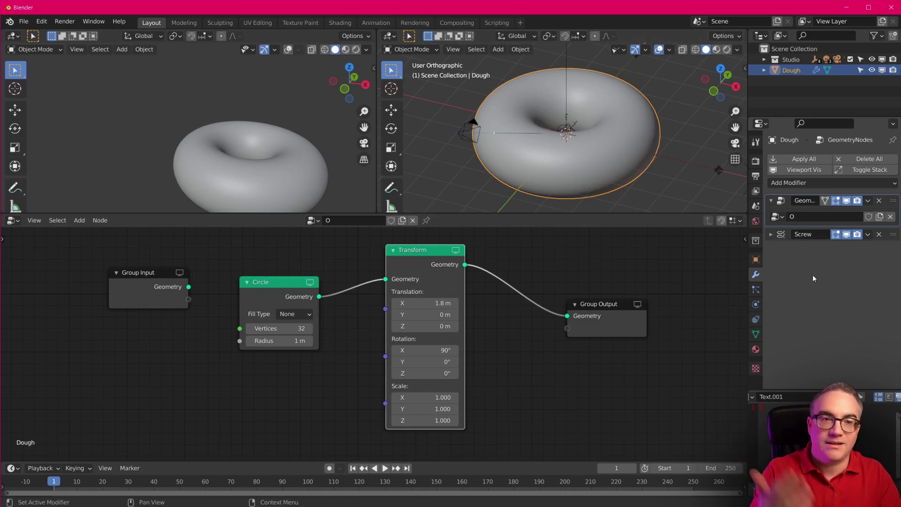
click(798, 184)
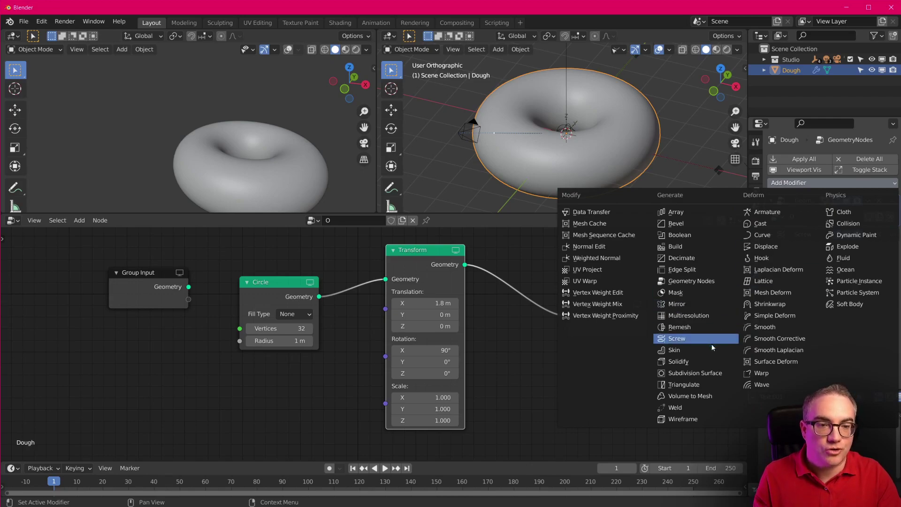
click(691, 280)
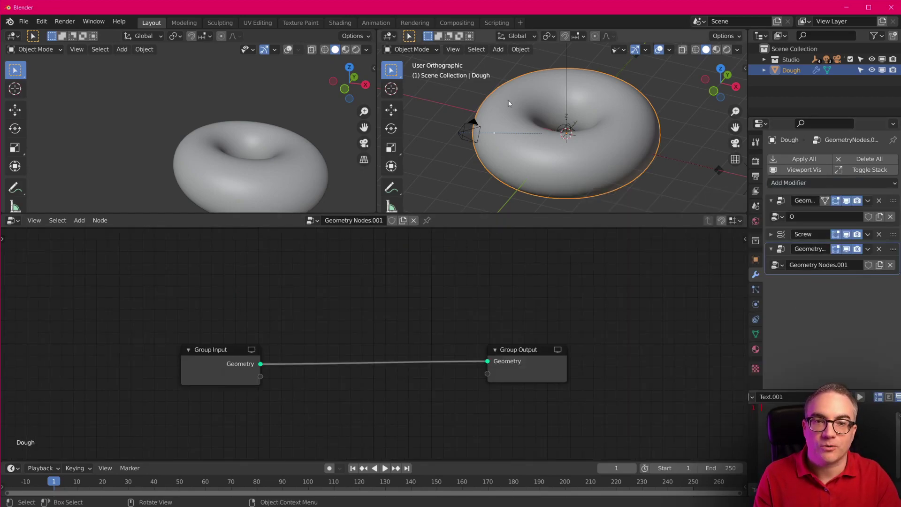
scroll(581, 147, up, 3)
scroll(603, 116, down, 3)
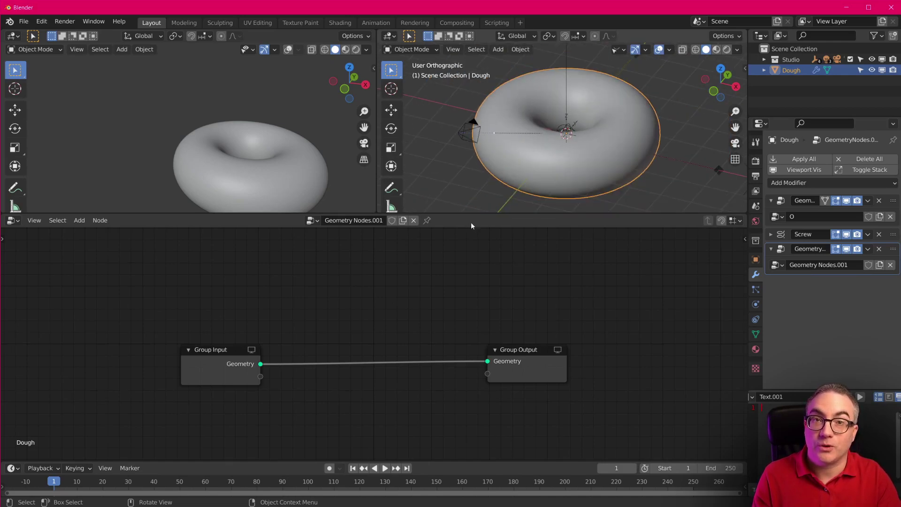
drag(228, 353, 106, 326)
drag(523, 352, 644, 332)
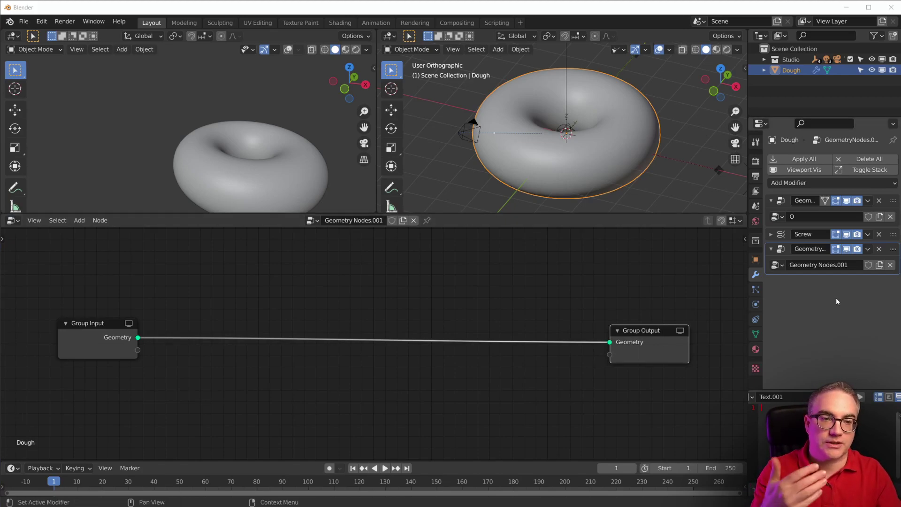
click(879, 250)
- Add a Displace modifier to the Dough object after the Screw modifier
click(823, 183)
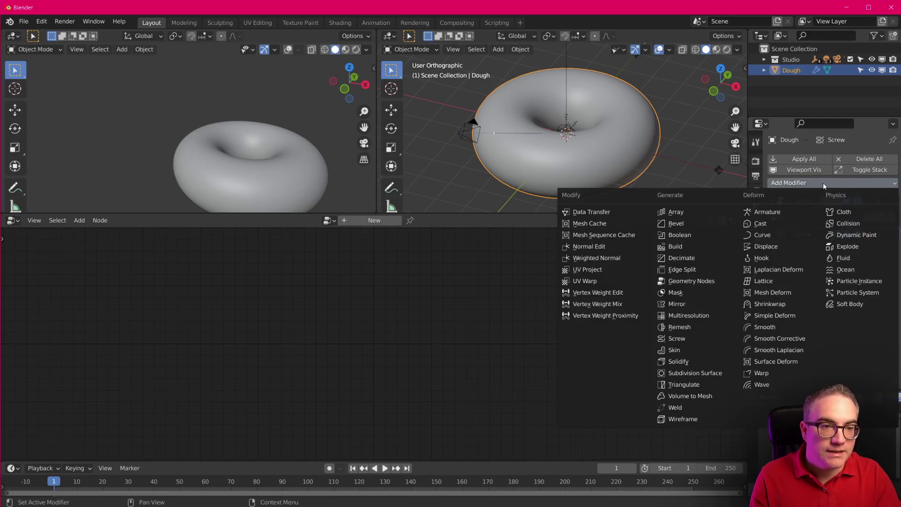
click(779, 247)
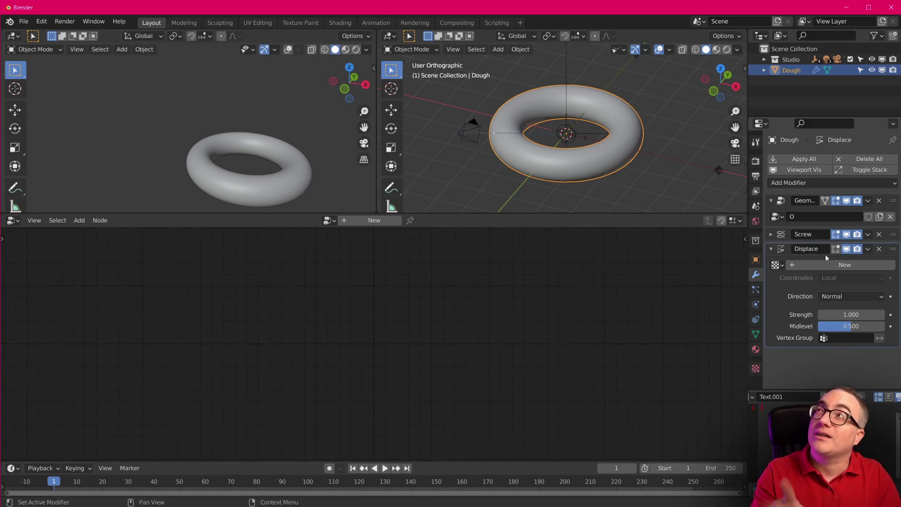
key(shift+a)
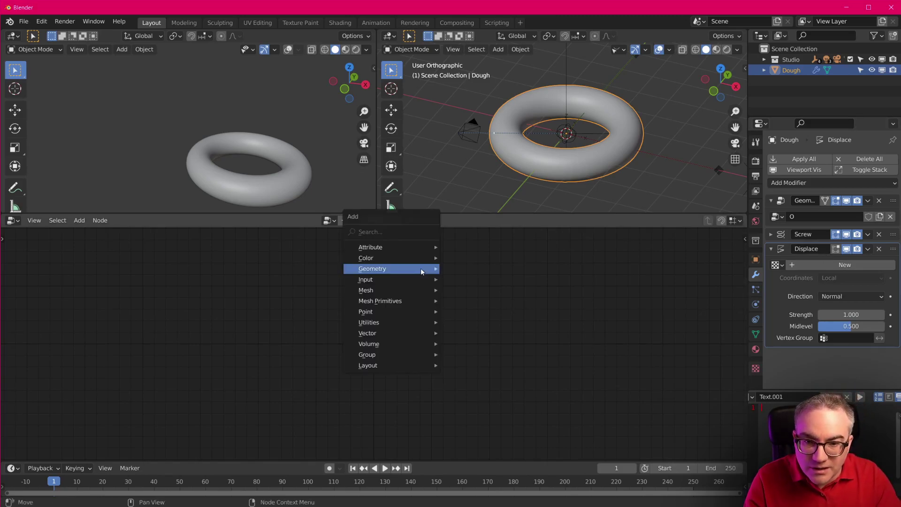
mouse_move(418, 247)
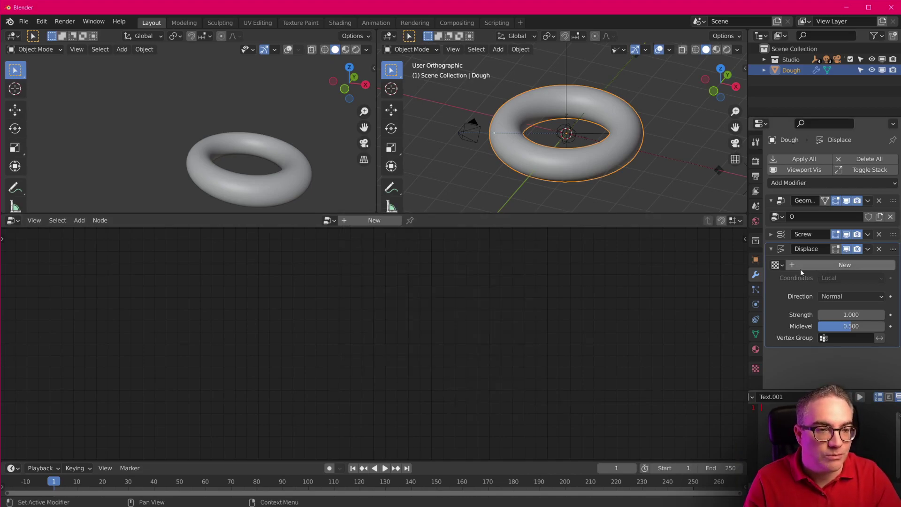
- Create a new texture for the Displace modifier and set its type to Clouds
click(815, 266)
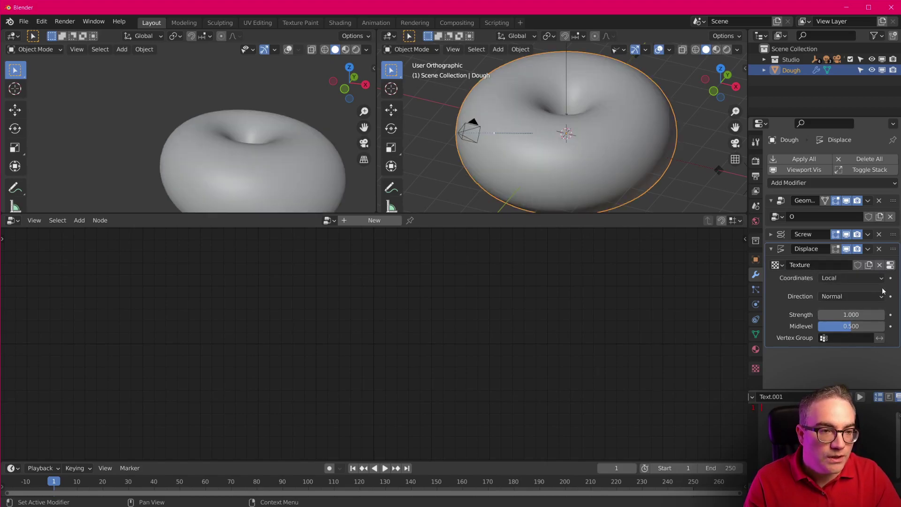
click(890, 265)
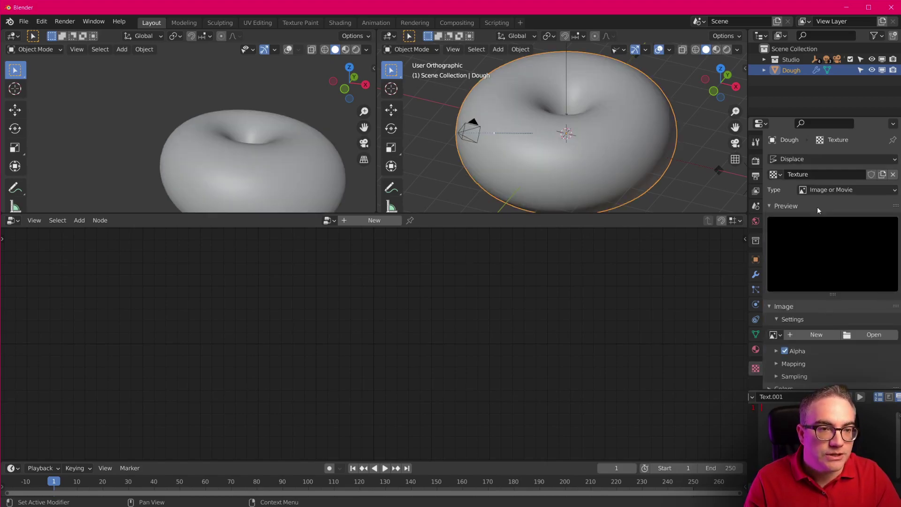
click(828, 190)
click(828, 224)
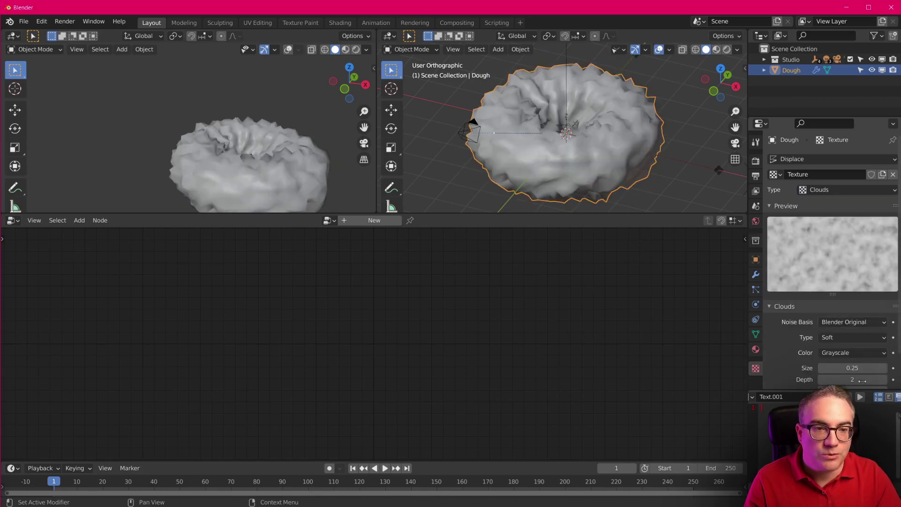
- Try Clouds texture sizes of 2, 4 and 5 and inspect the displaced dough
click(844, 370)
text(2)
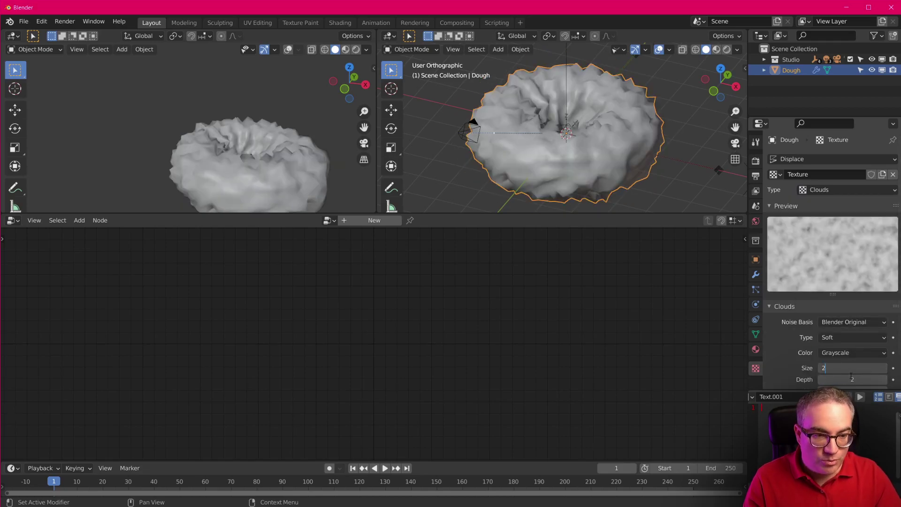
key(Return)
click(850, 368)
text(4)
key(Return)
click(850, 368)
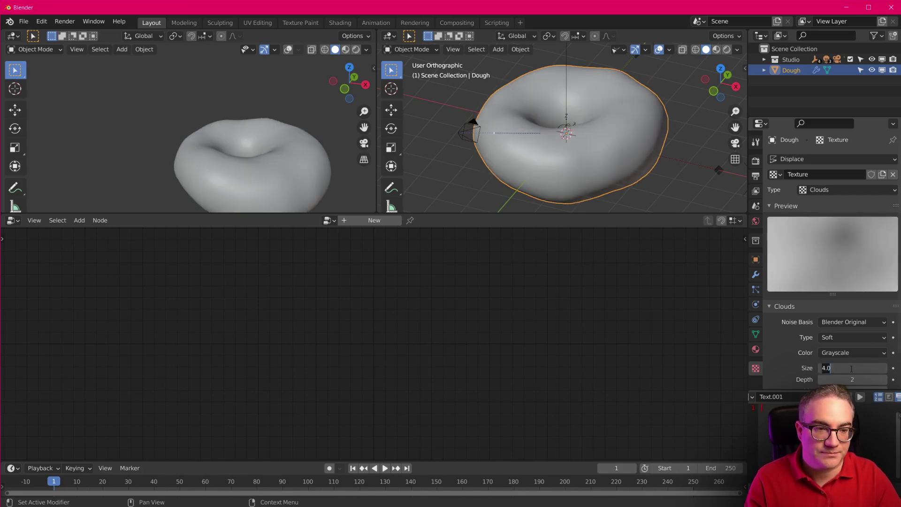
text(6)
key(Return)
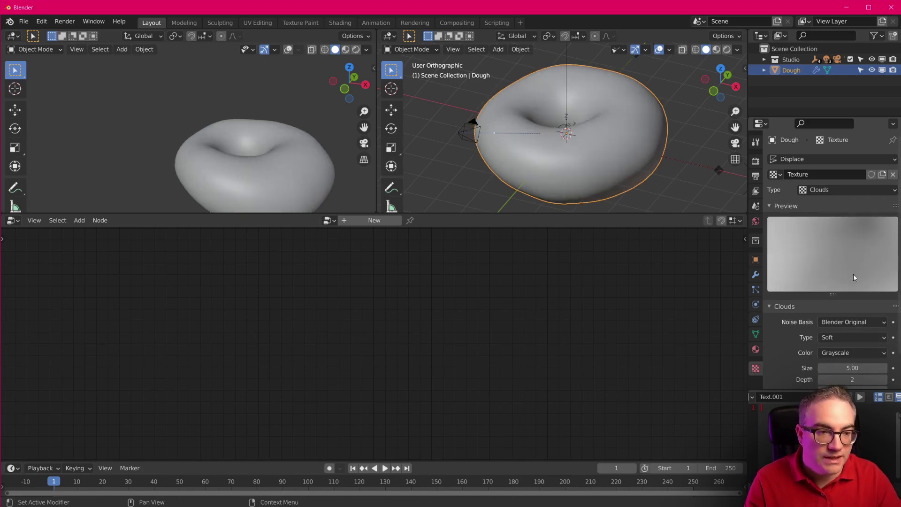
mouse_move(509, 117)
middle_down()
mouse_move(530, 175)
mouse_move(511, 126)
middle_up()
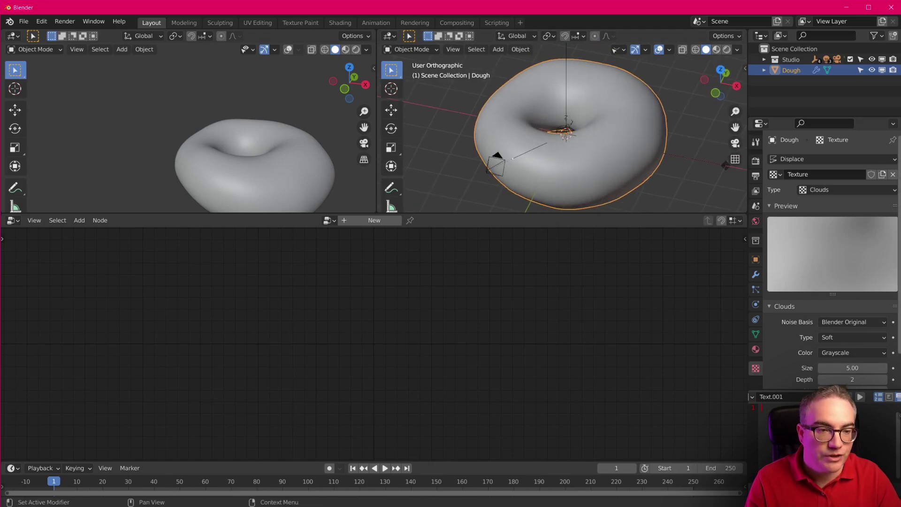
- Reduce the Displace modifier's strength to 0.45
click(755, 275)
double_click(850, 317)
text(1)
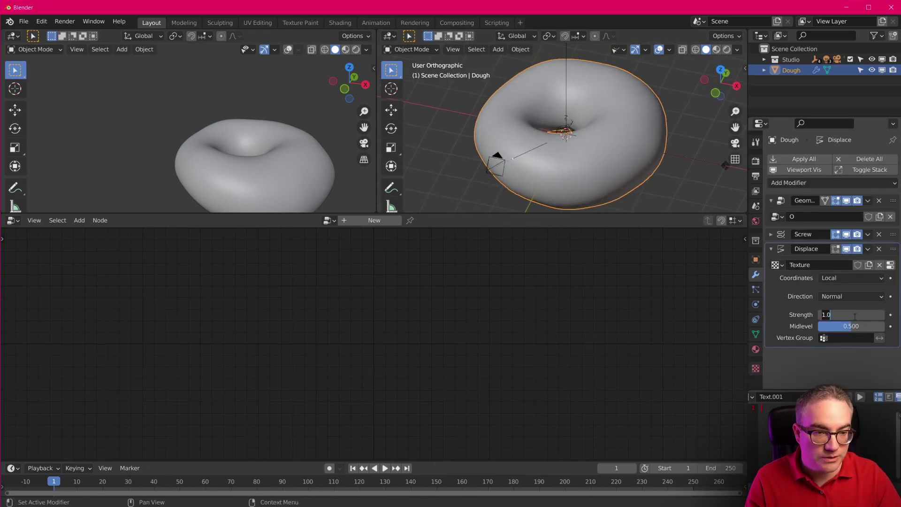
key(Return)
mouse_move(850, 316)
mouse_down()
mouse_move(818, 316)
mouse_move(840, 316)
mouse_up()
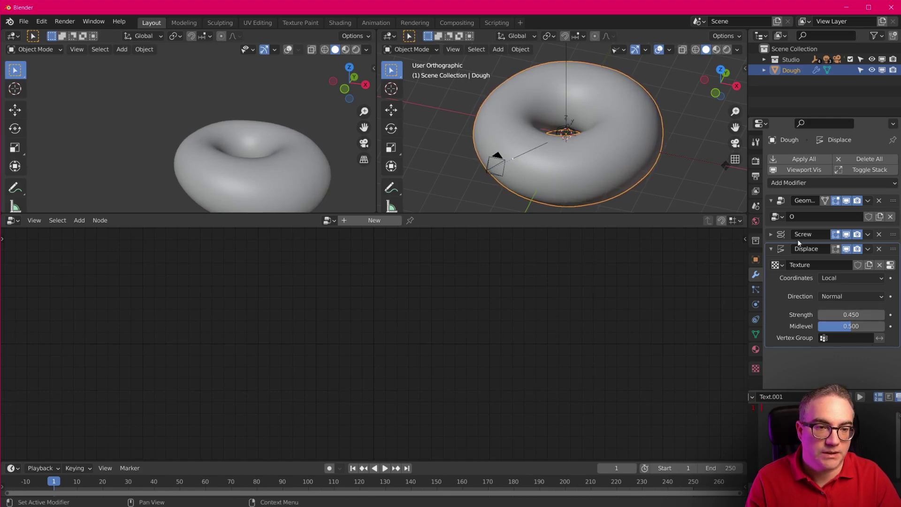
- Set the Clouds texture's size to 4 and inspect the dough's shape from the side
click(755, 349)
click(755, 369)
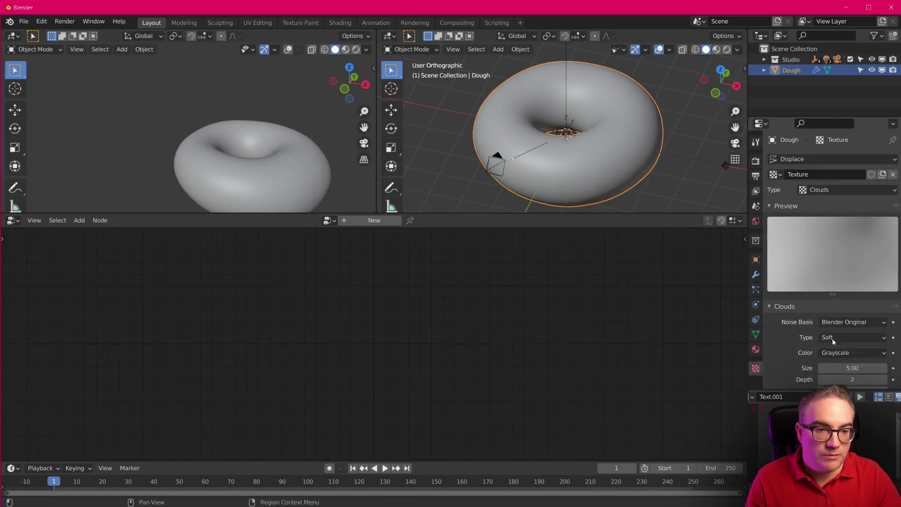
click(851, 368)
text(5.0)
key(Return)
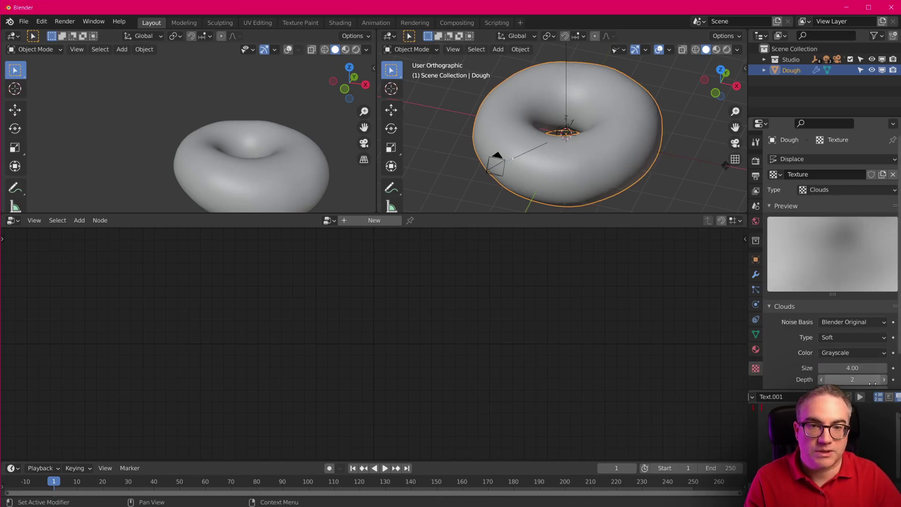
mouse_move(636, 140)
middle_down()
mouse_move(677, 117)
mouse_move(635, 125)
mouse_move(634, 94)
mouse_move(631, 128)
middle_up()
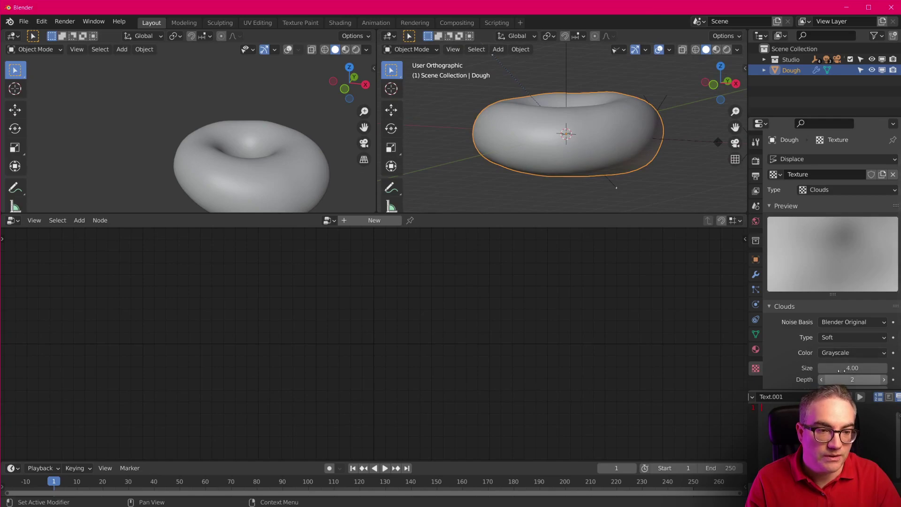
scroll(866, 370, down, 2)
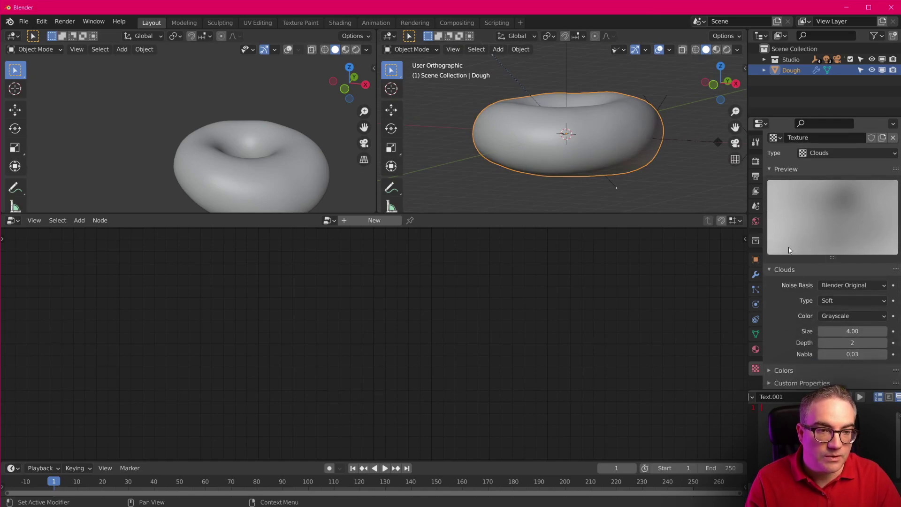
mouse_move(577, 131)
middle_down()
mouse_move(561, 138)
mouse_move(570, 134)
middle_up()
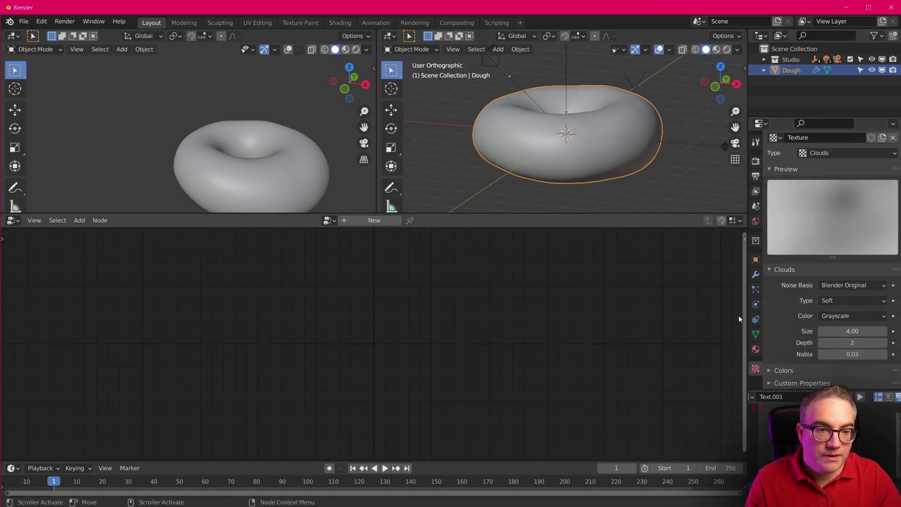
- Set the Displace modifier's strength to 0.3 and check the ring's shape
click(756, 274)
click(851, 314)
text(0.3)
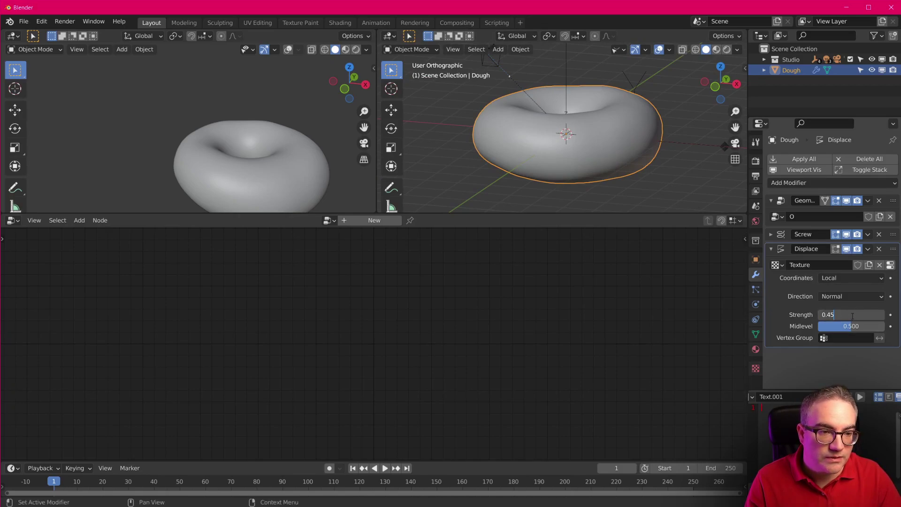
key(Return)
middle_drag(526, 100, 610, 127)
- Preview the dough with rendered shading and set the world background strength's driver expression to give 1 if engine==2, else 0
click(355, 49)
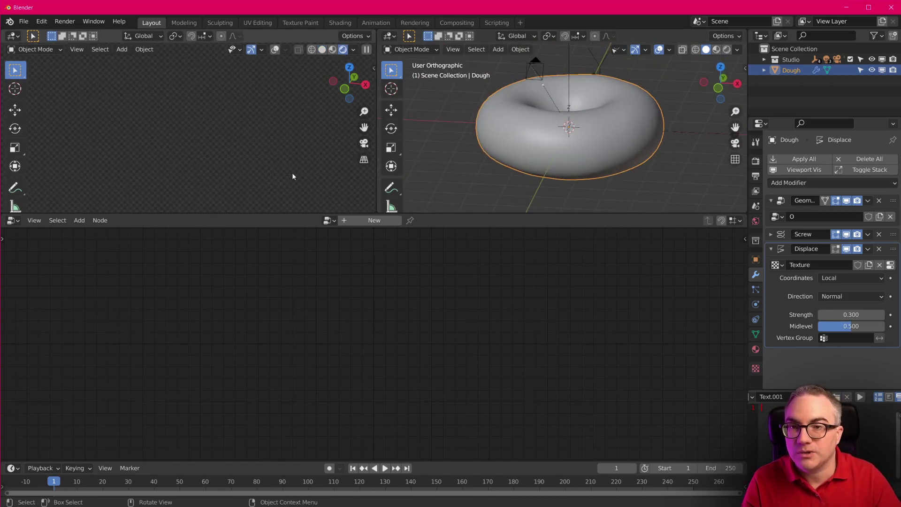
middle_drag(296, 178, 235, 161)
click(858, 299)
key(ctrl+v)
key(ctrl+a)
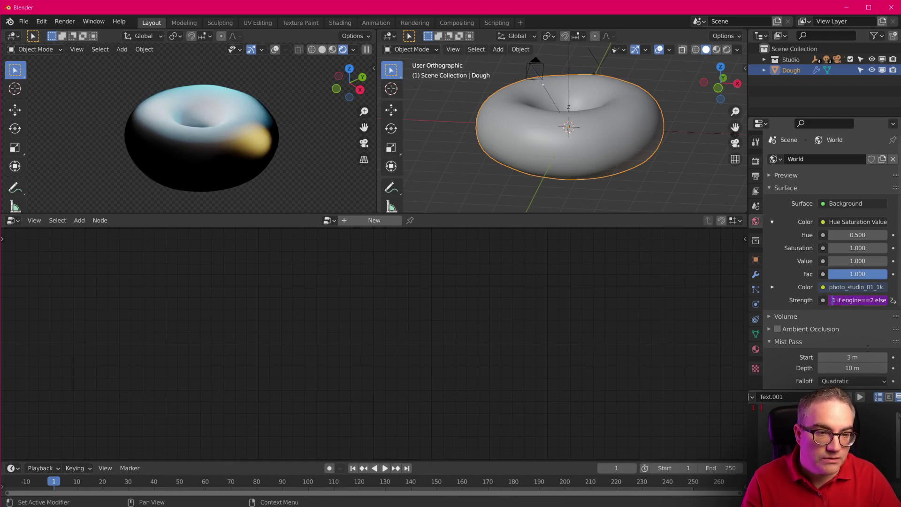
key(Return)
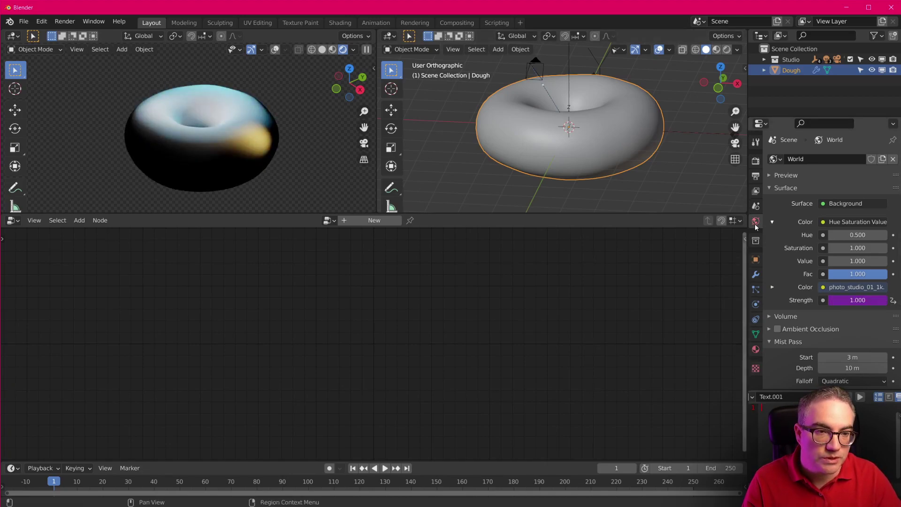
- Change the world strength driver's engine==2 value to 0.5 and inspect the rendered dough's lighting
scroll(798, 315, down, 5)
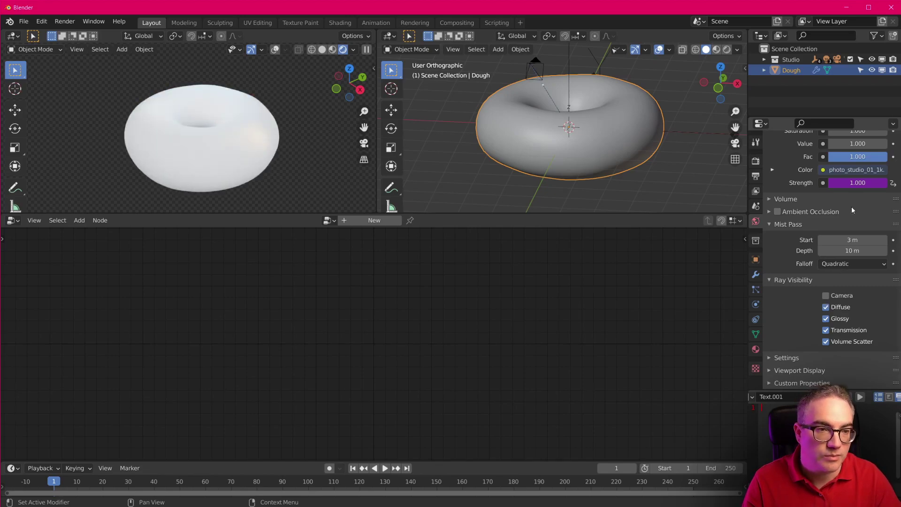
click(857, 182)
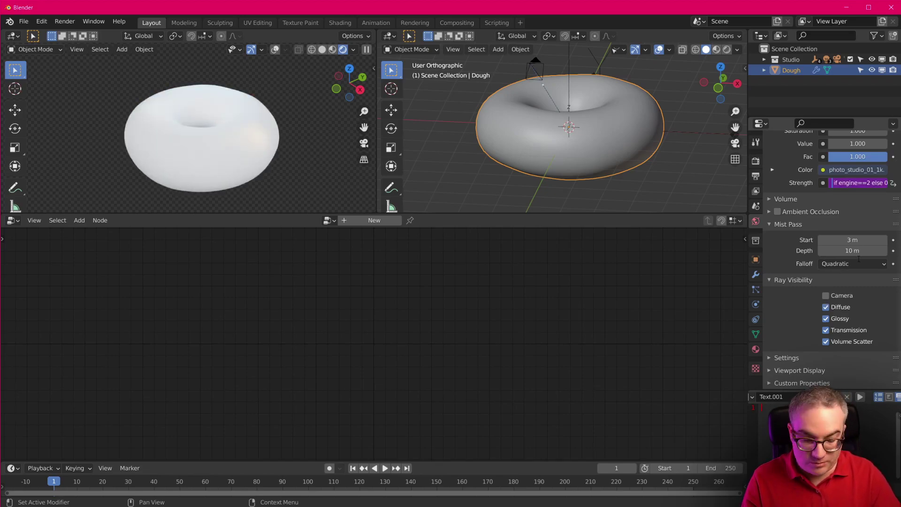
key(Return)
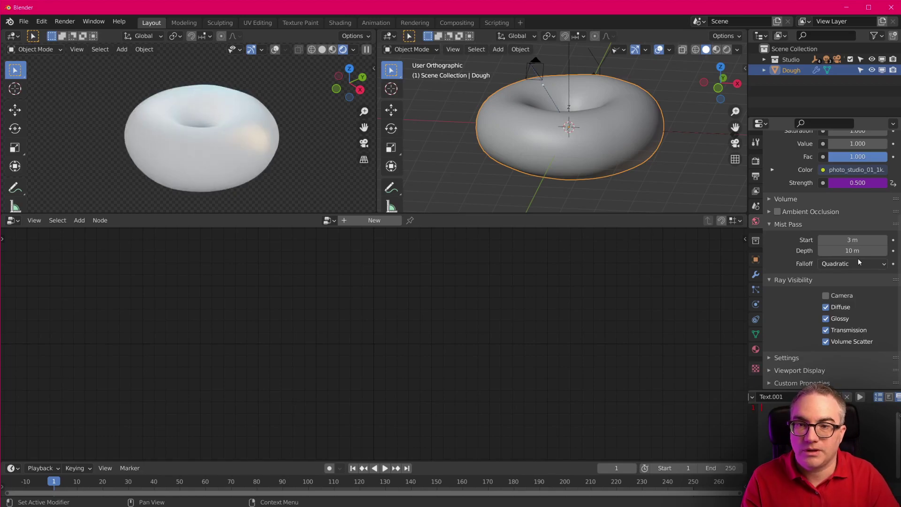
scroll(691, 156, down, 2)
scroll(690, 156, up, 3)
mouse_move(257, 162)
middle_down()
mouse_move(265, 164)
mouse_move(263, 198)
mouse_move(269, 159)
mouse_move(269, 167)
middle_up()
scroll(269, 167, up, 3)
scroll(269, 167, down, 2)
- Change the world strength driver's engine==2 value to 0.3
double_click(836, 183)
key(Left)
key(Left)
key(Left)
key(Left)
key(Left)
key(Left)
key(Left)
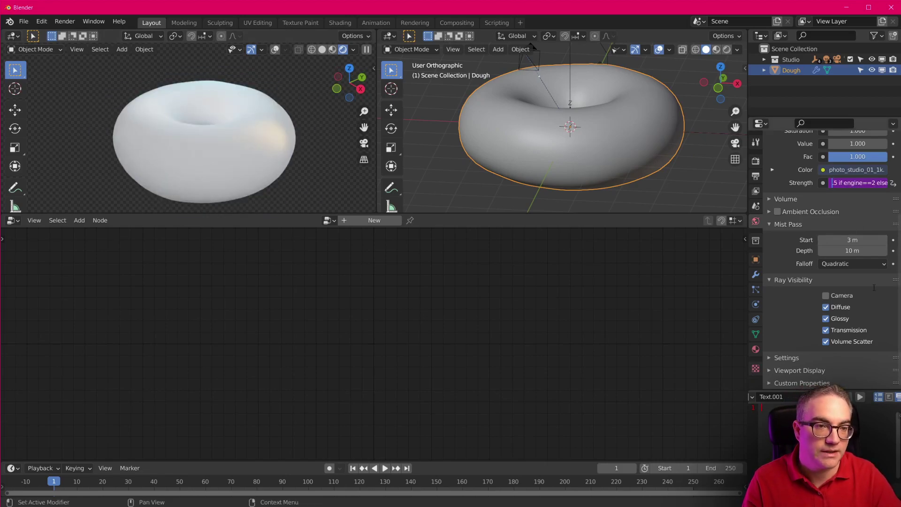
key(Return)
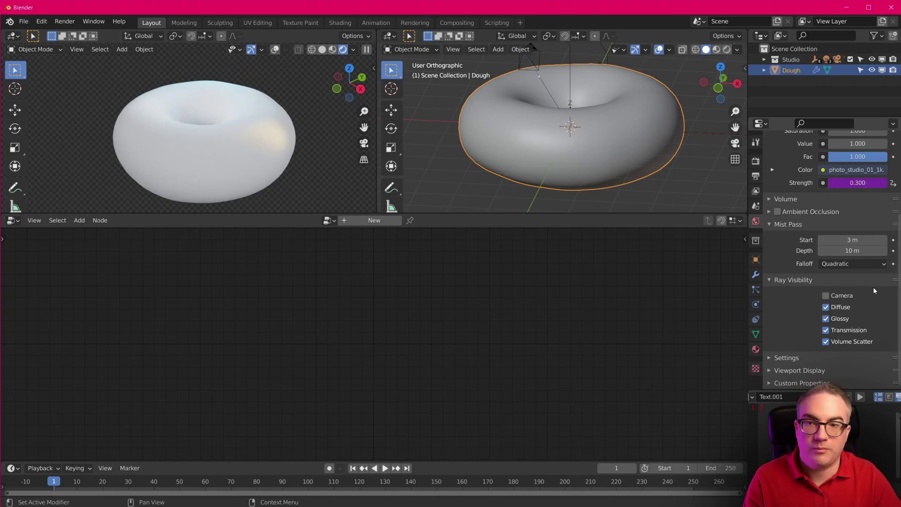
- Create a new material on the dough object and name it Dough
scroll(246, 126, up, 1)
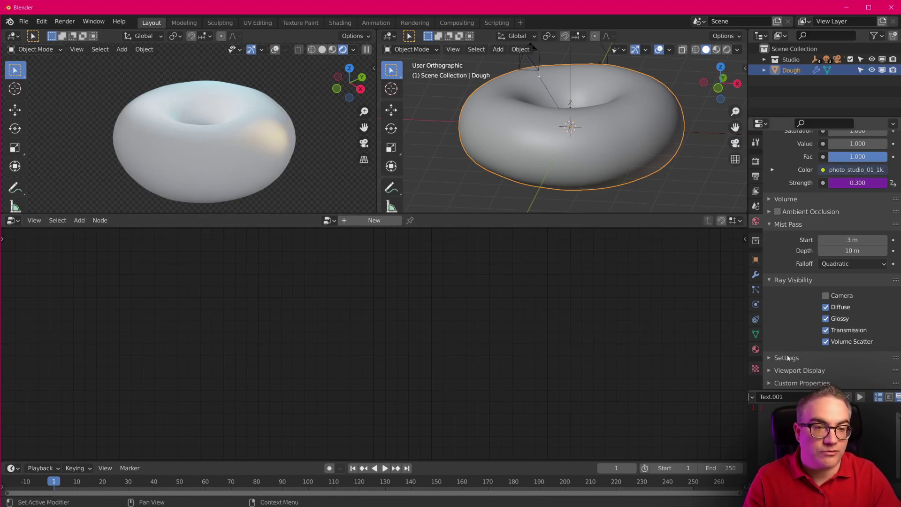
click(756, 349)
click(807, 203)
double_click(797, 203)
text(Dough)
key(Return)
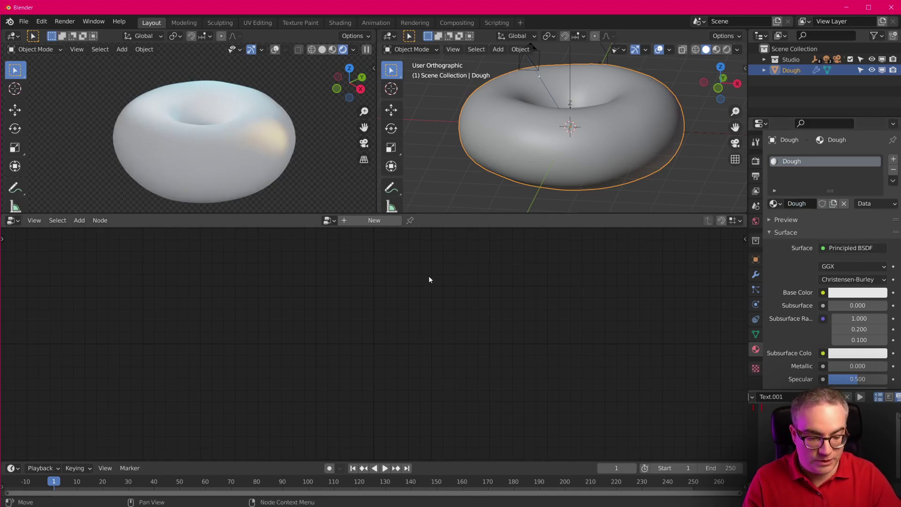
- Show the Dough material's node tree in the Shader Editor and frame its Principled BSDF node
click(14, 221)
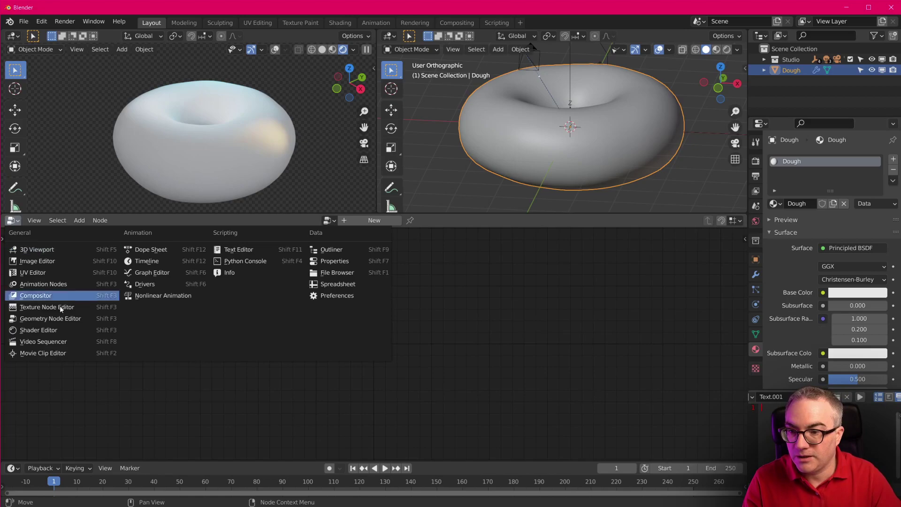
click(52, 331)
middle_drag(513, 271, 611, 313)
scroll(581, 308, up, 4)
scroll(503, 344, down, 2)
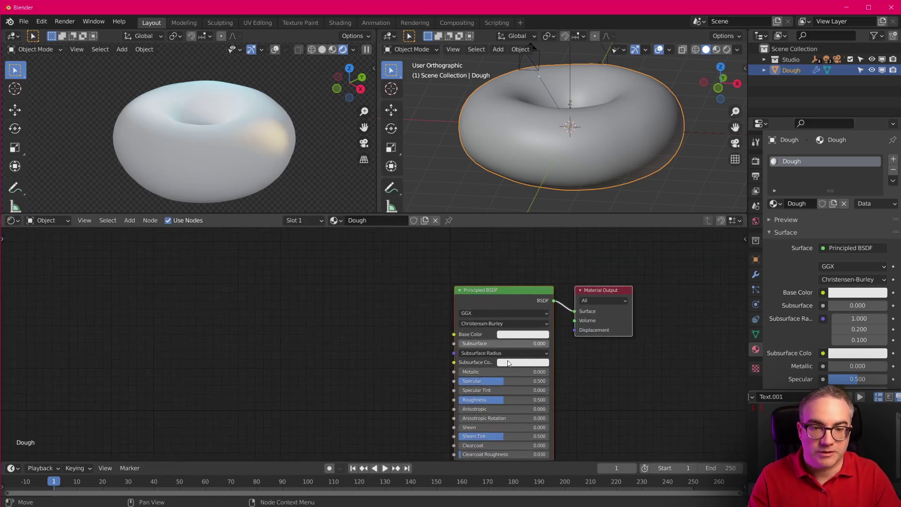
middle_drag(497, 345, 491, 284)
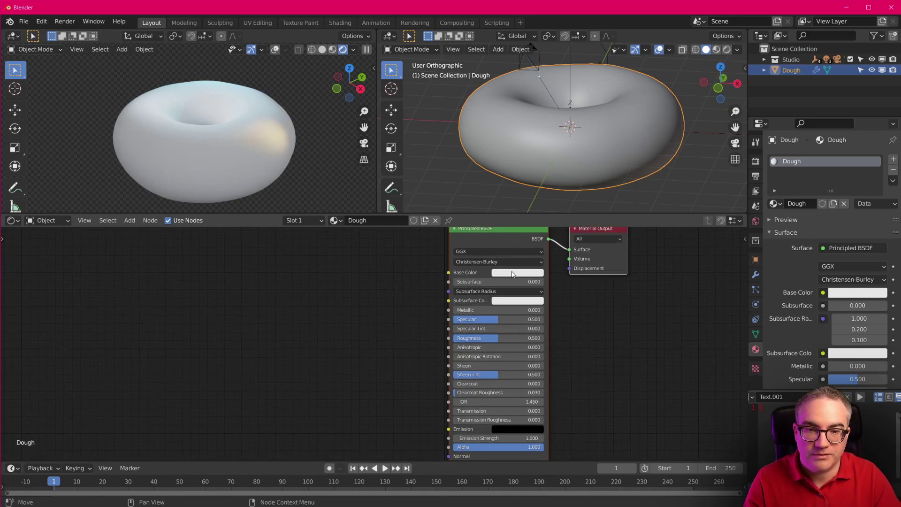
middle_drag(520, 291, 527, 310)
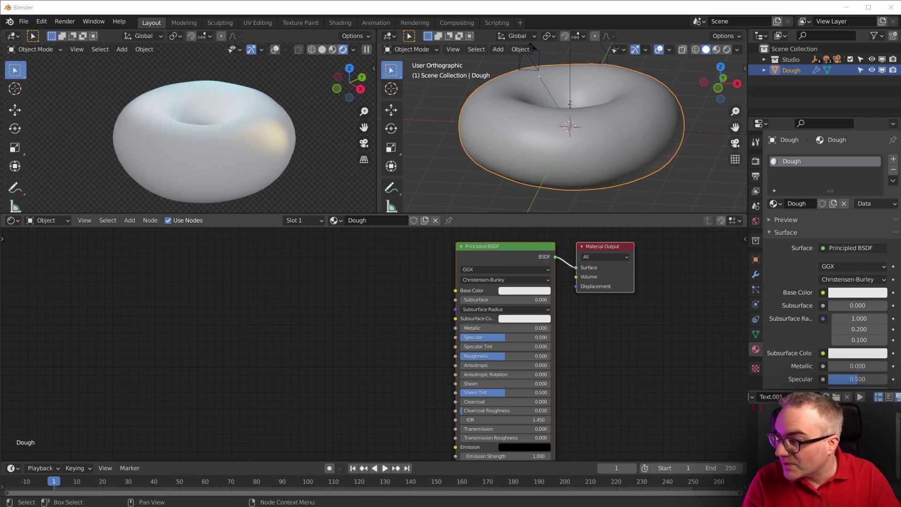
- Add a ColorRamp node beside the Principled BSDF and insert a middle color stop at position 0.500
click(518, 291)
key(shift+a)
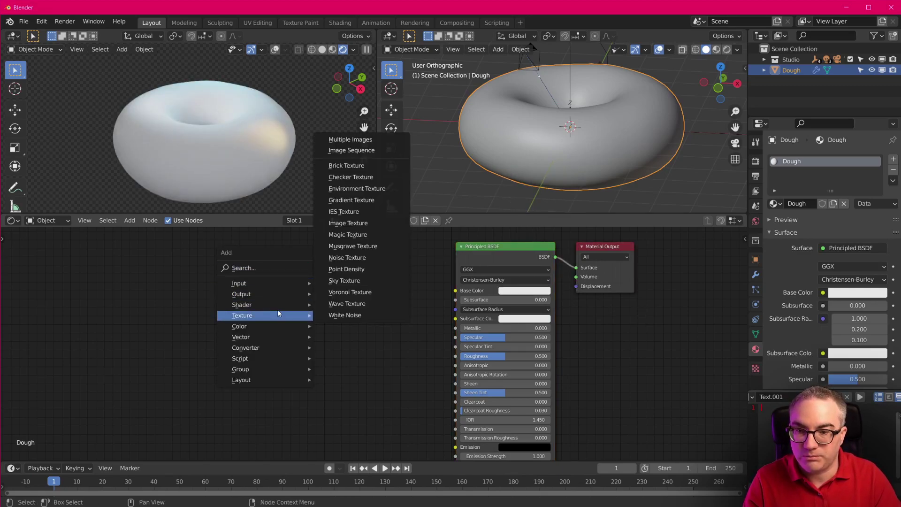
mouse_move(272, 347)
click(365, 221)
click(324, 258)
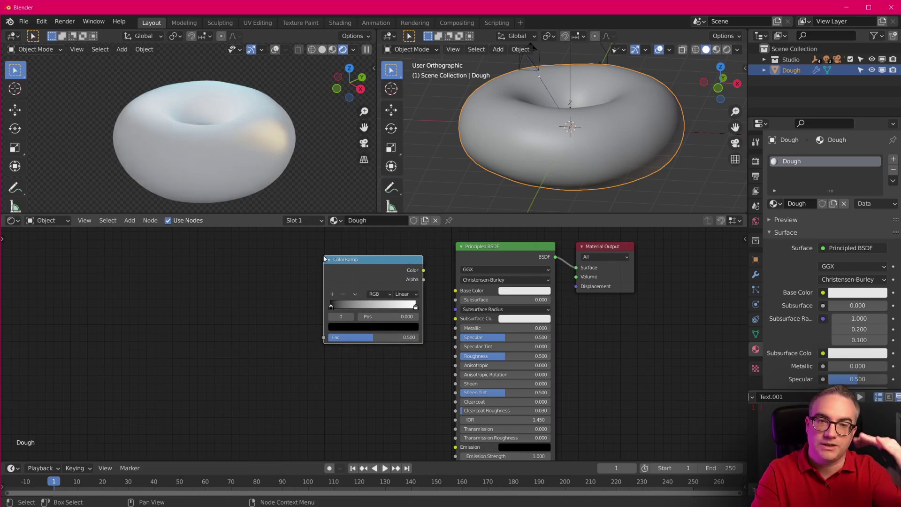
click(332, 294)
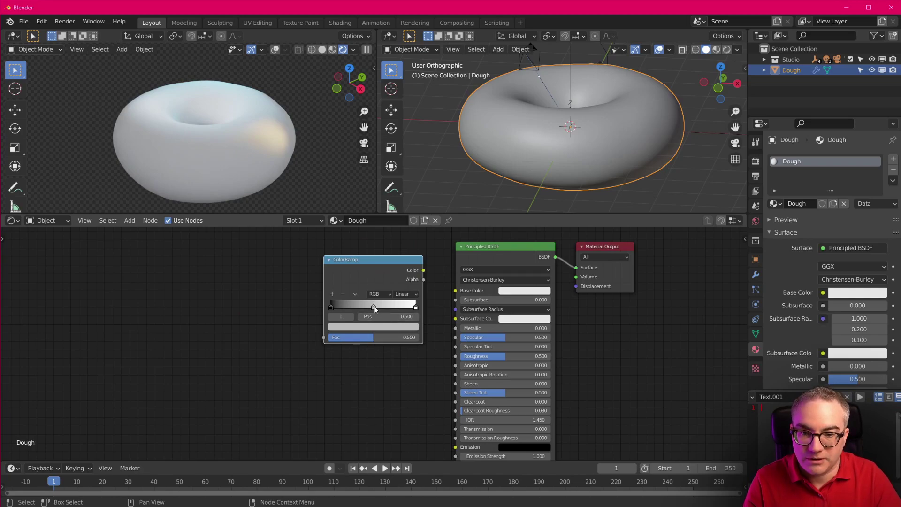
- Set the ColorRamp's middle stop to hex CA7F46 and connect the ramp's Color output to the Principled BSDF's Base Color
click(372, 328)
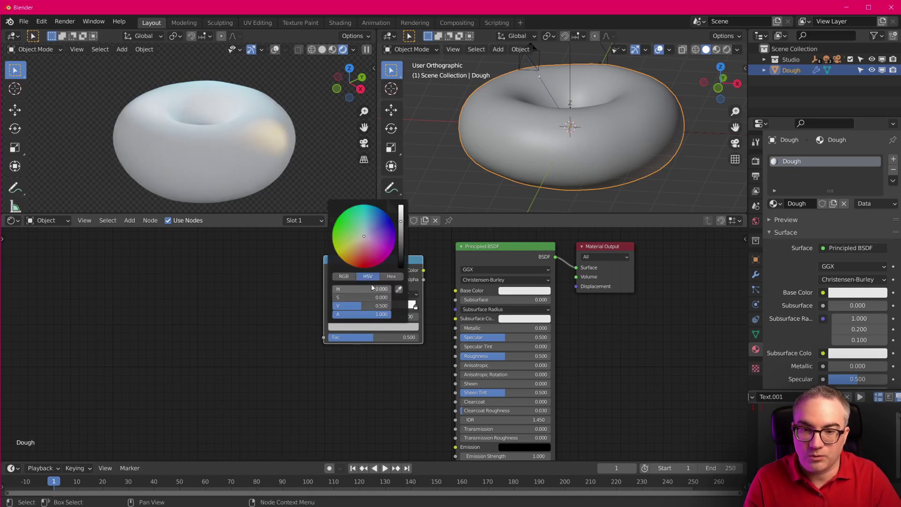
click(391, 276)
key(ctrl+v)
key(Return)
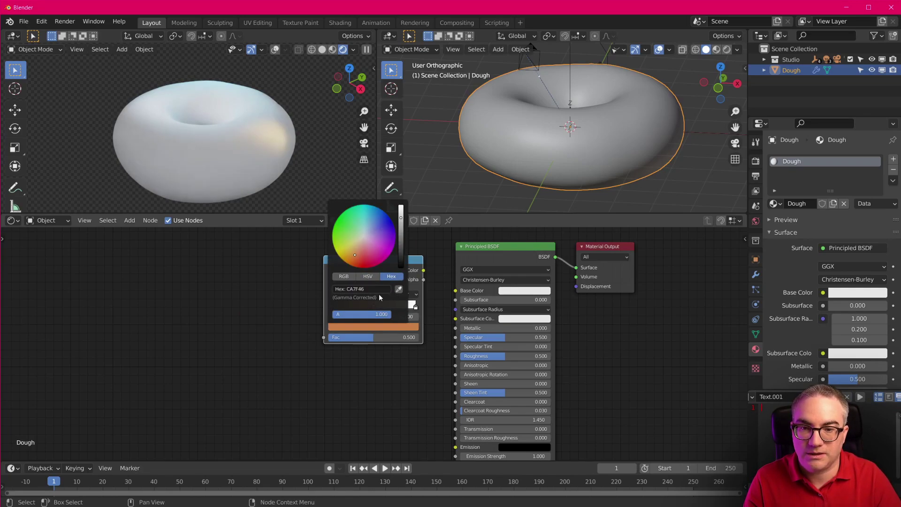
drag(423, 270, 455, 291)
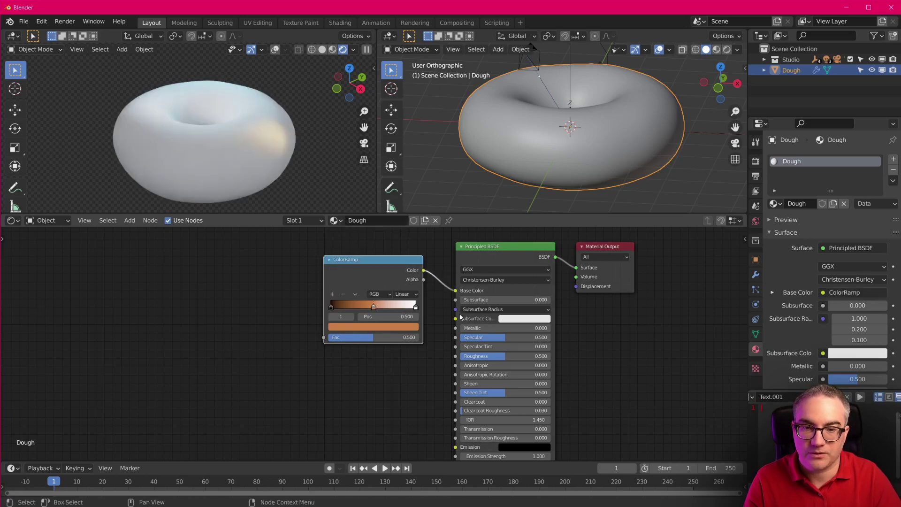
drag(389, 267, 384, 272)
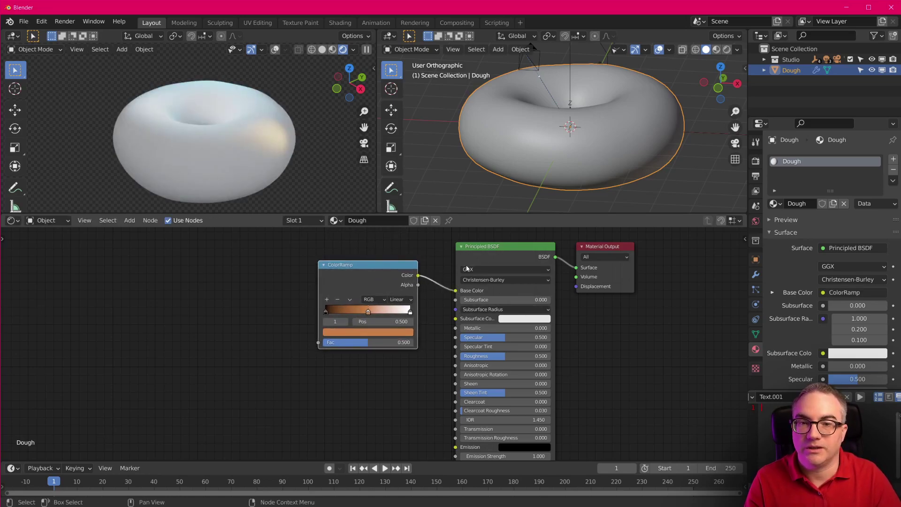
scroll(454, 290, up, 1)
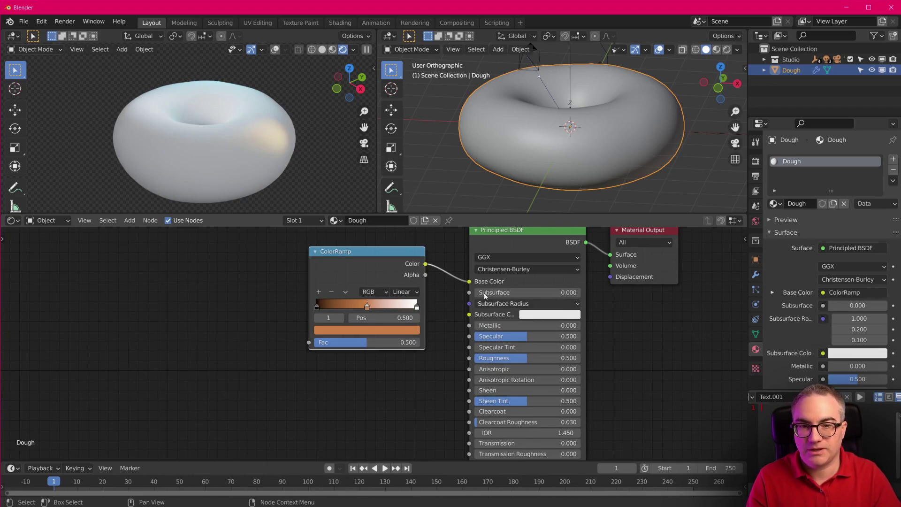
- Disconnect the ColorRamp from Base Color and set the Principled BSDF's Base Color to hex CA7F46
drag(469, 281, 540, 290)
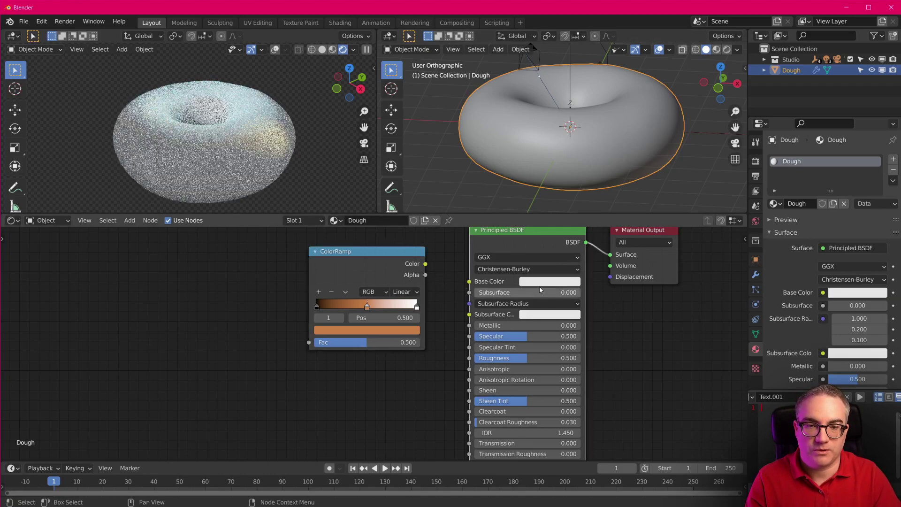
click(547, 282)
click(591, 237)
text(CA7F46)
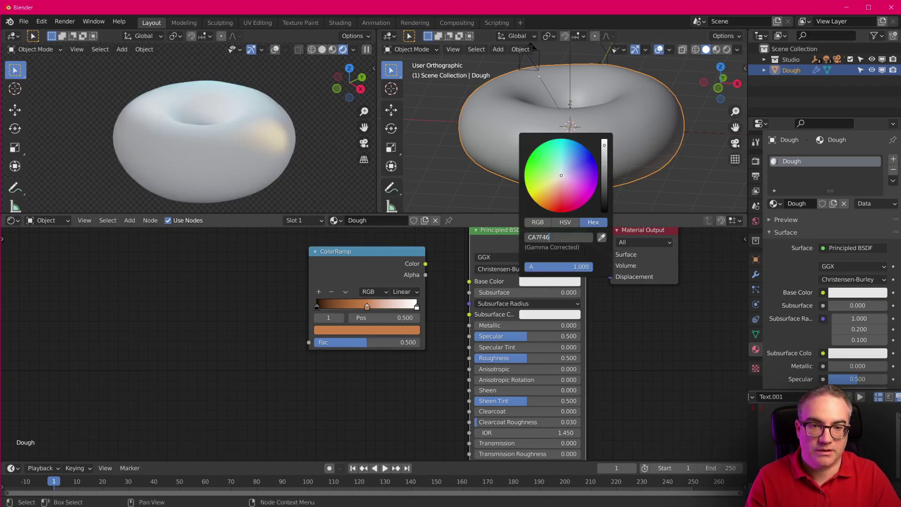
key(Return)
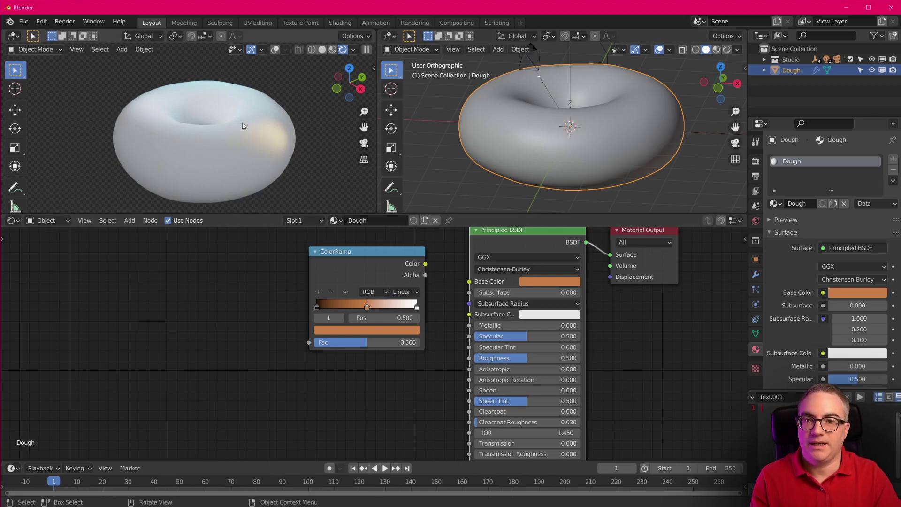
- Check the scene's render settings and inspect the dough in the rendered view
click(755, 161)
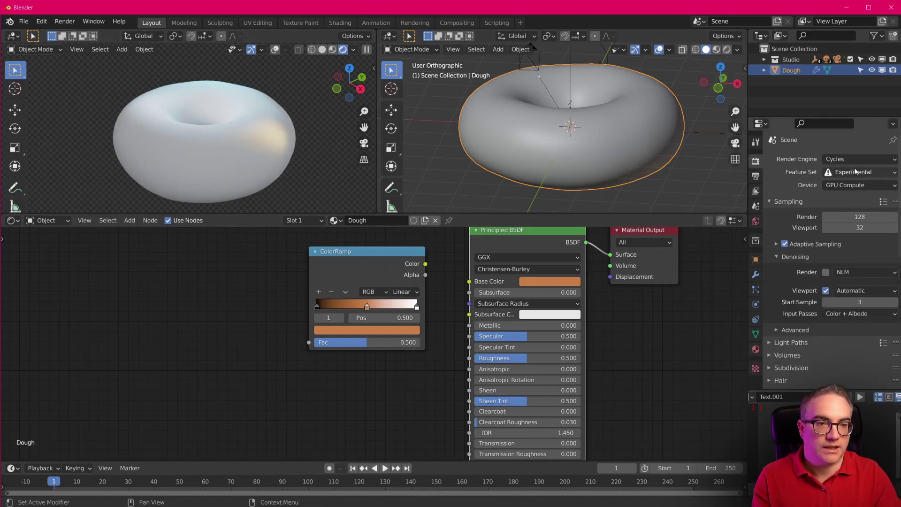
scroll(237, 158, down, 1)
scroll(237, 159, up, 3)
scroll(237, 159, down, 3)
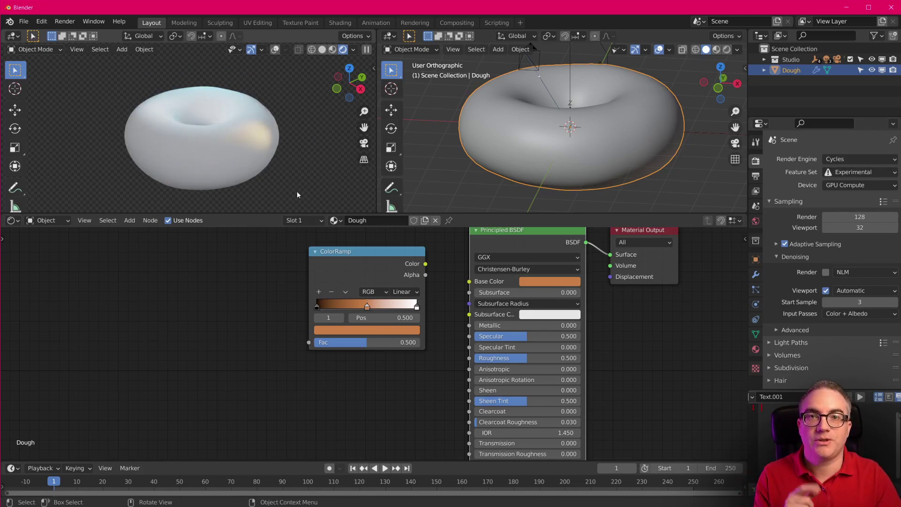
- Switch the node area to the Geometry Node Editor and display the node tree of the dough's geometry nodes modifier
click(14, 227)
click(66, 319)
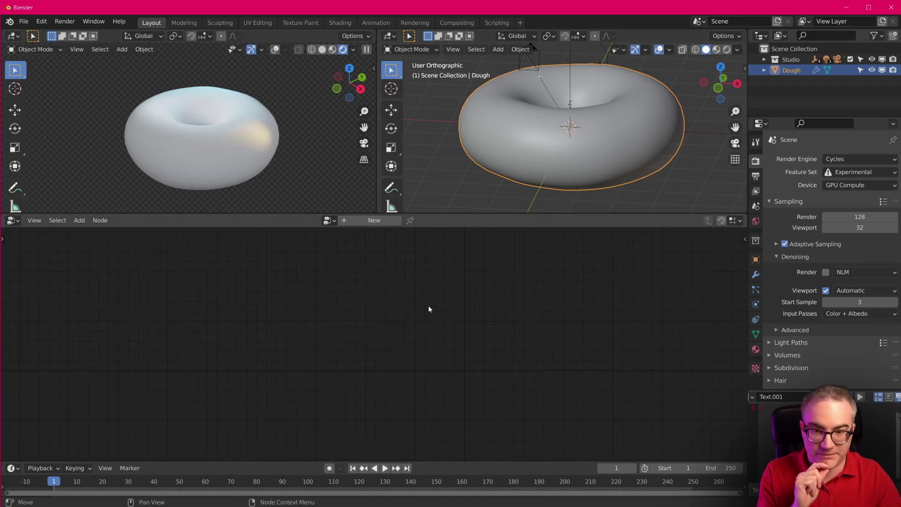
click(755, 275)
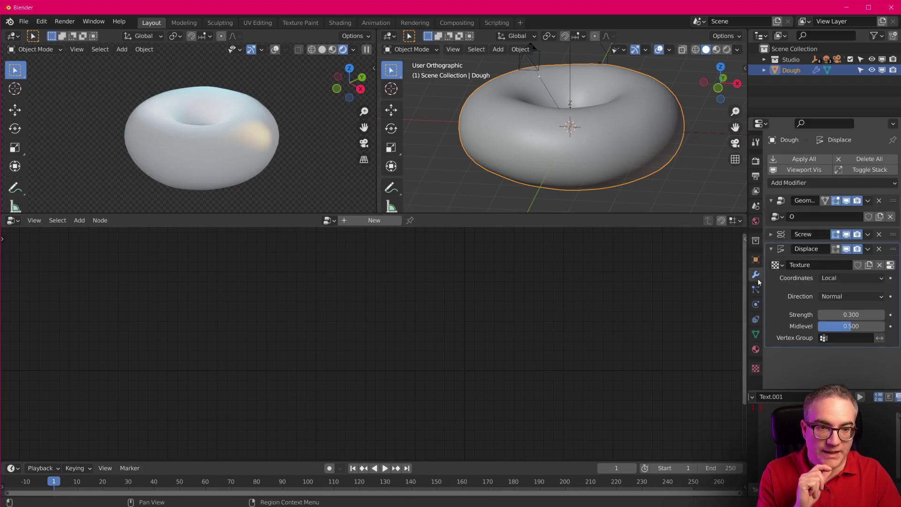
click(785, 201)
click(787, 201)
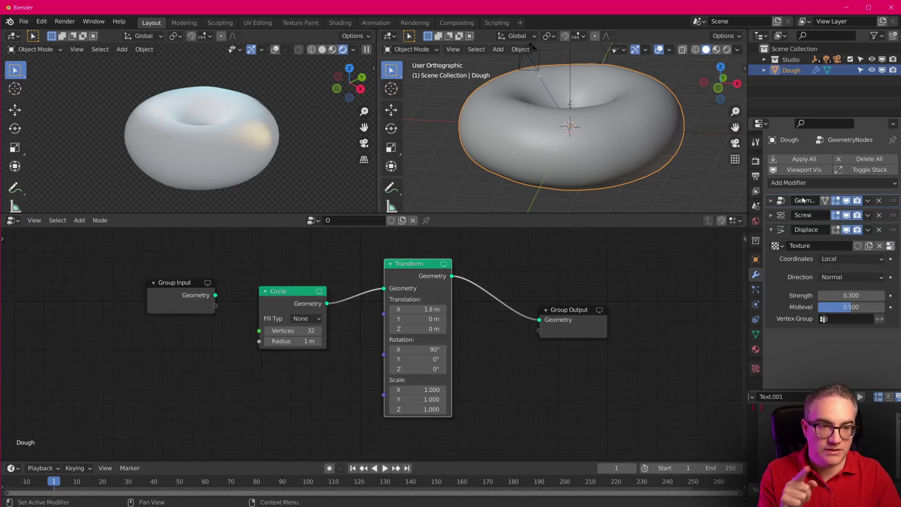
click(771, 201)
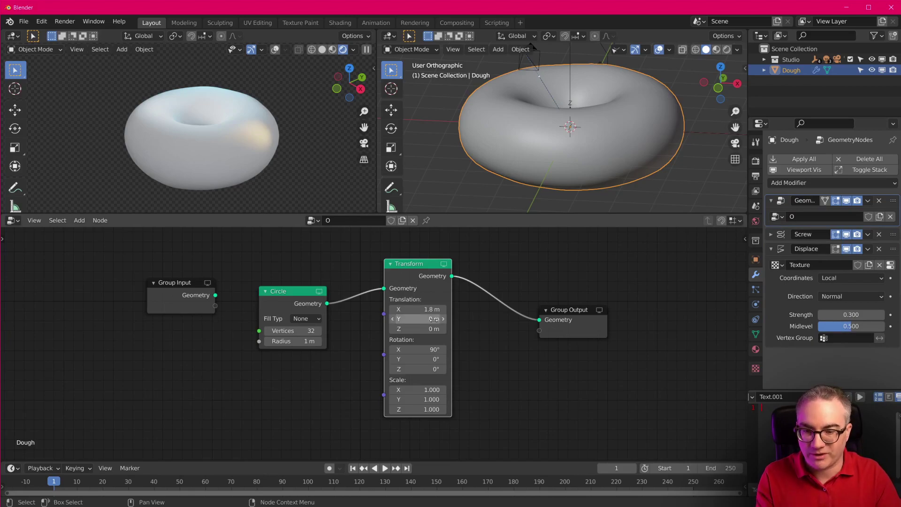
scroll(489, 345, up, 1)
scroll(489, 344, down, 1)
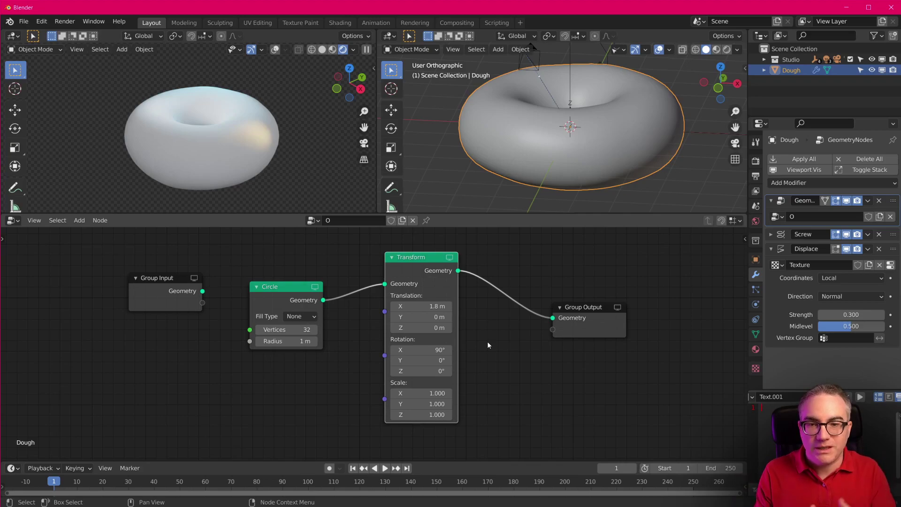
- Space out the nodes, insert an Attribute Fill node between Transform and Group Output, and set its data type to Integer
key(g)
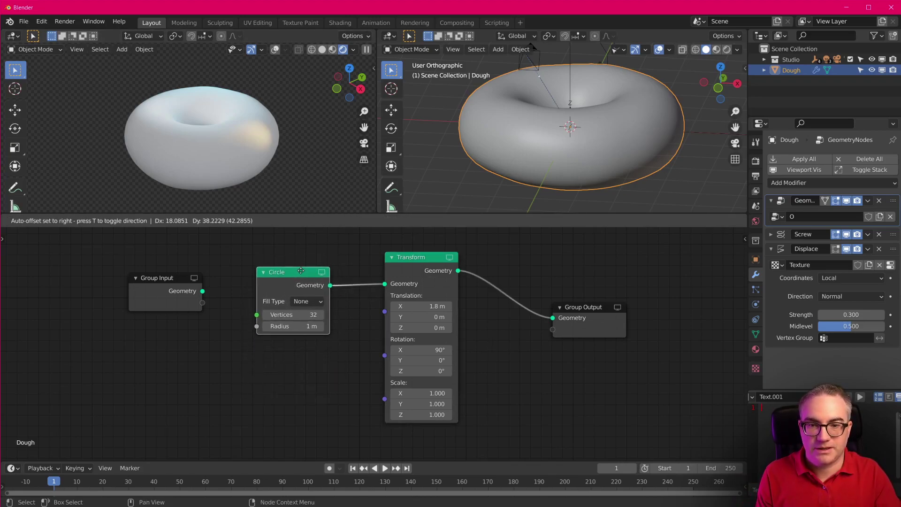
click(302, 277)
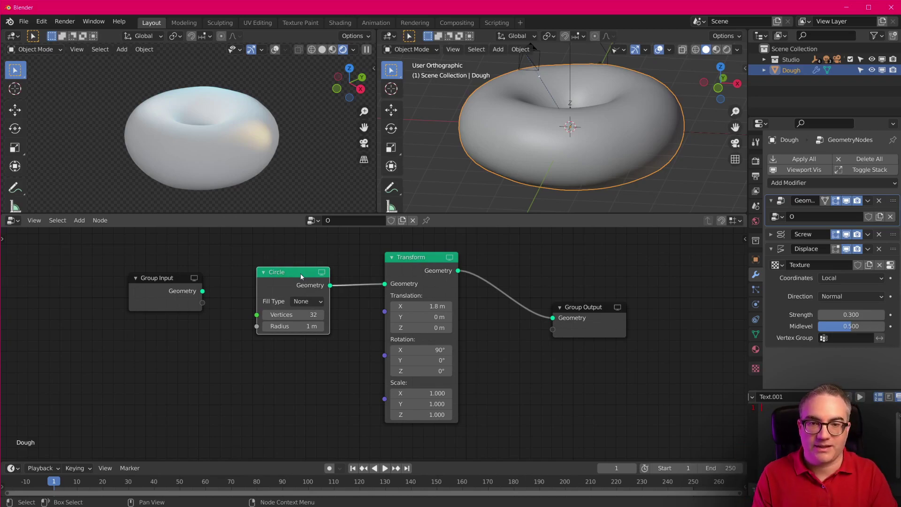
drag(584, 311, 631, 308)
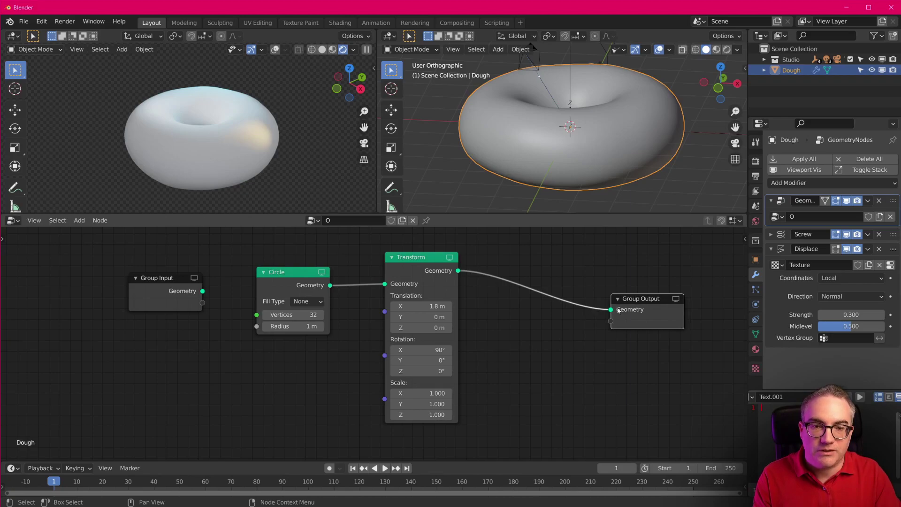
key(shift+a)
mouse_move(513, 337)
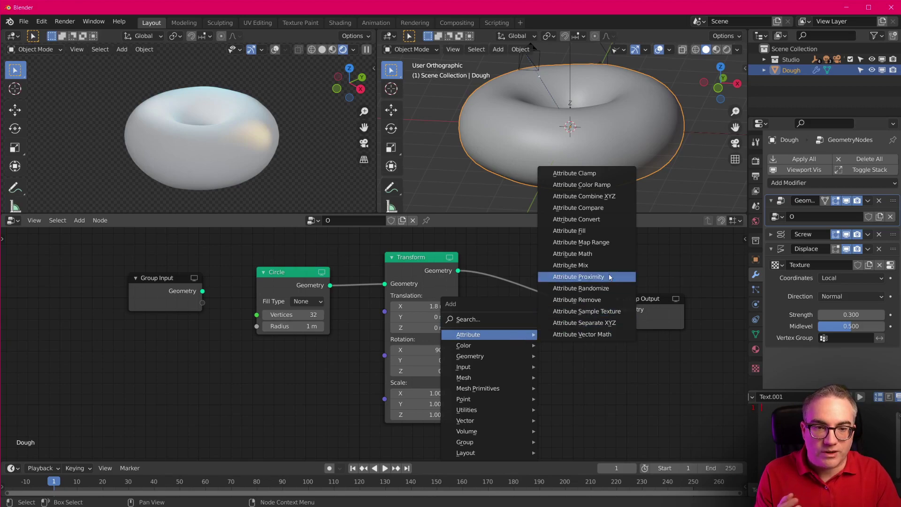
click(606, 231)
click(570, 349)
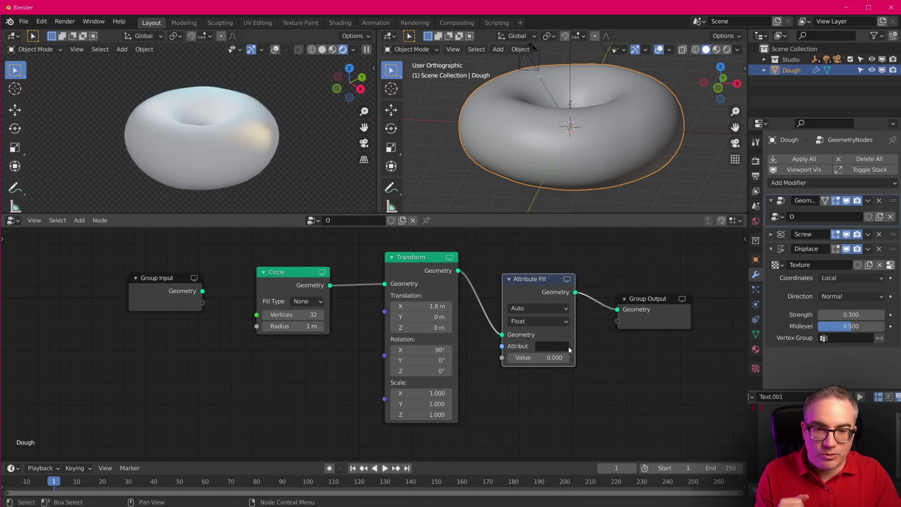
click(539, 322)
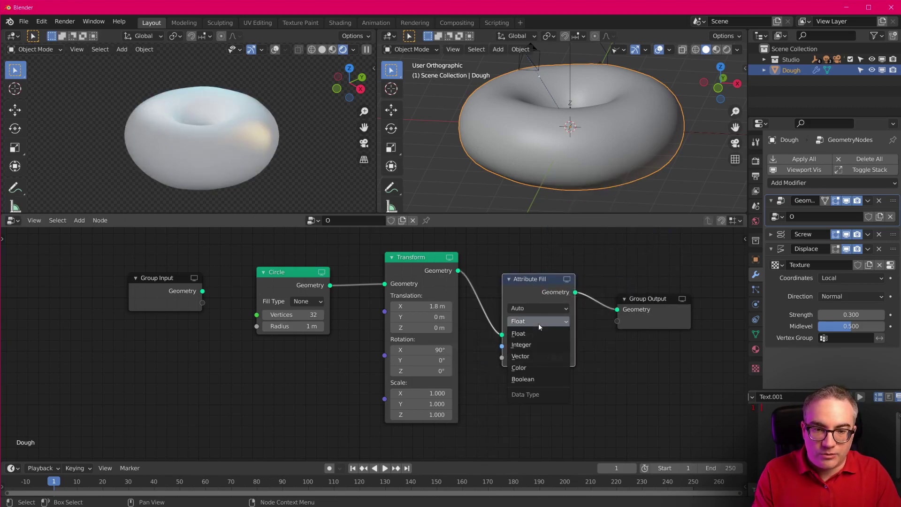
click(536, 345)
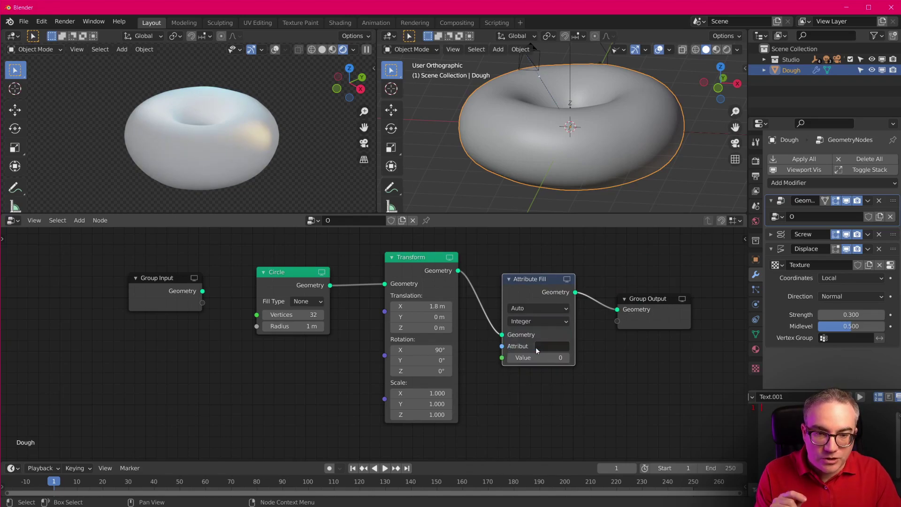
- Examine the attributes offered by the Attribute Fill node and the dough's material slots
click(536, 347)
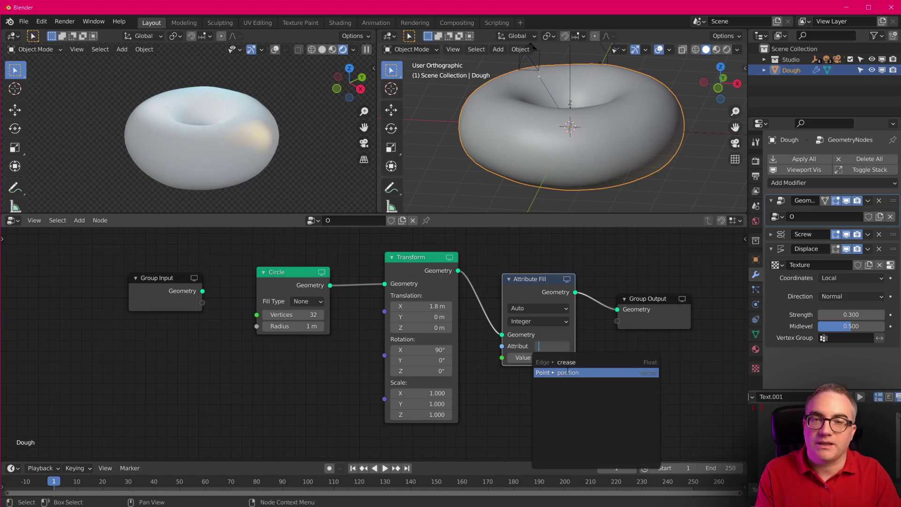
click(755, 349)
click(756, 349)
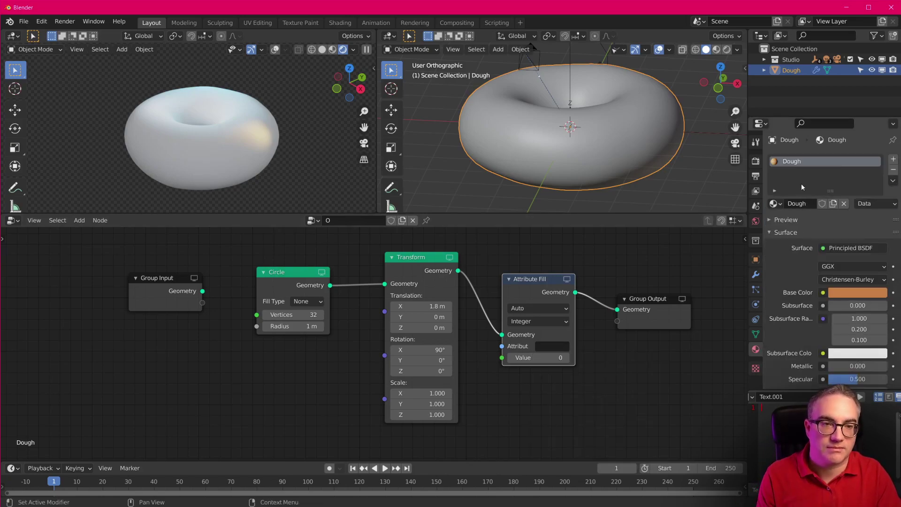
click(556, 346)
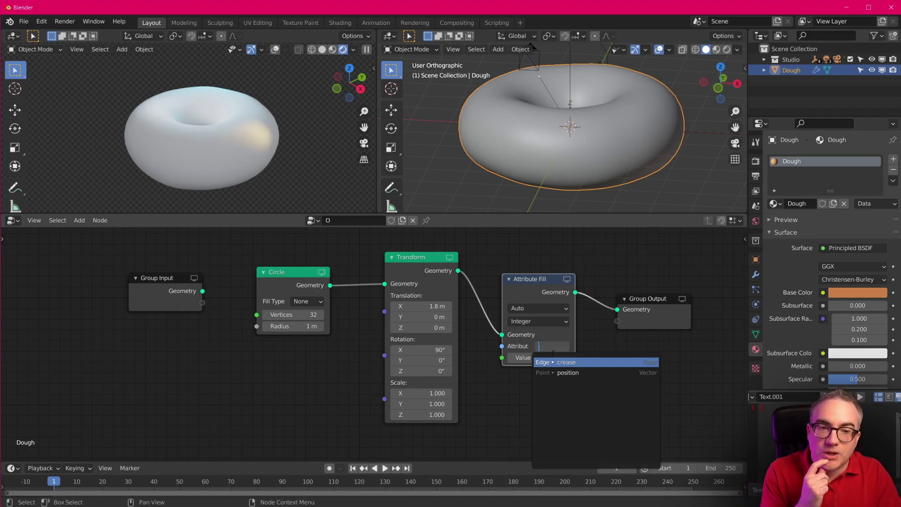
- Set the Circle node's fill type to N-Gon and have Attribute Fill write value 0 to the material_index attribute
click(307, 301)
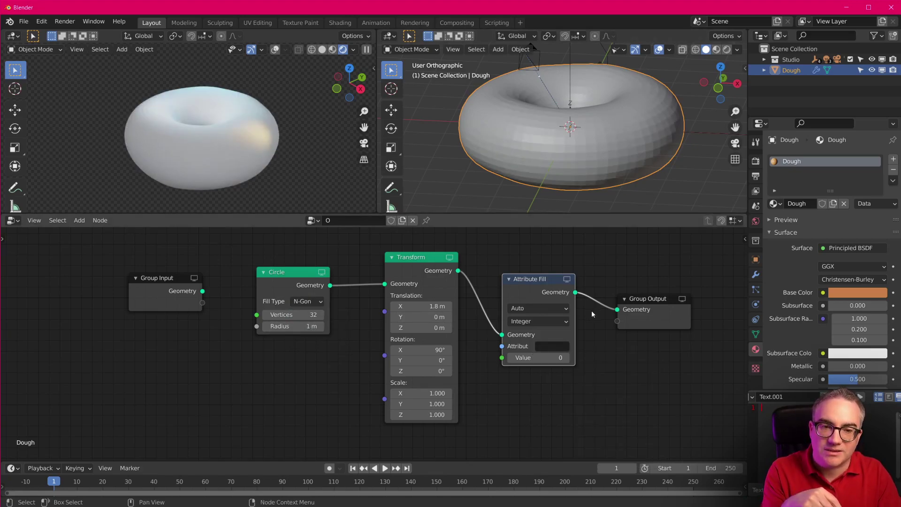
click(553, 346)
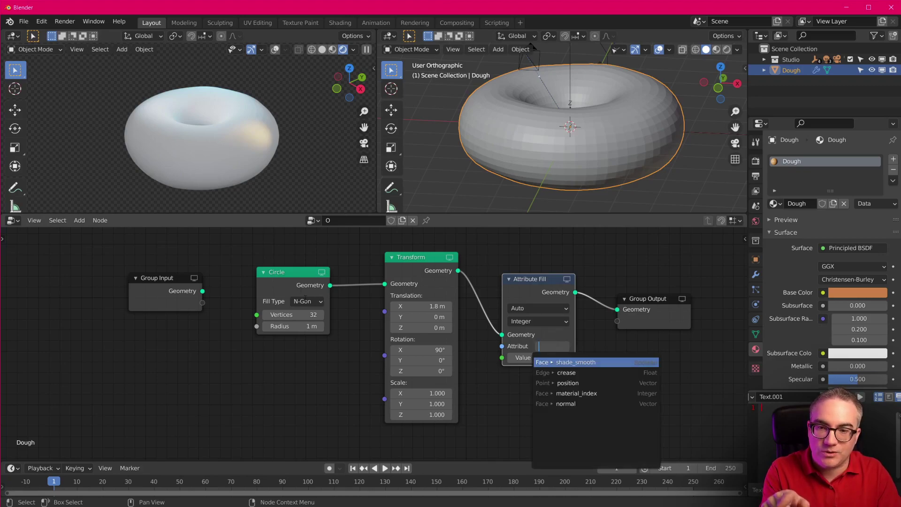
click(587, 393)
click(566, 358)
click(566, 357)
click(512, 358)
click(512, 358)
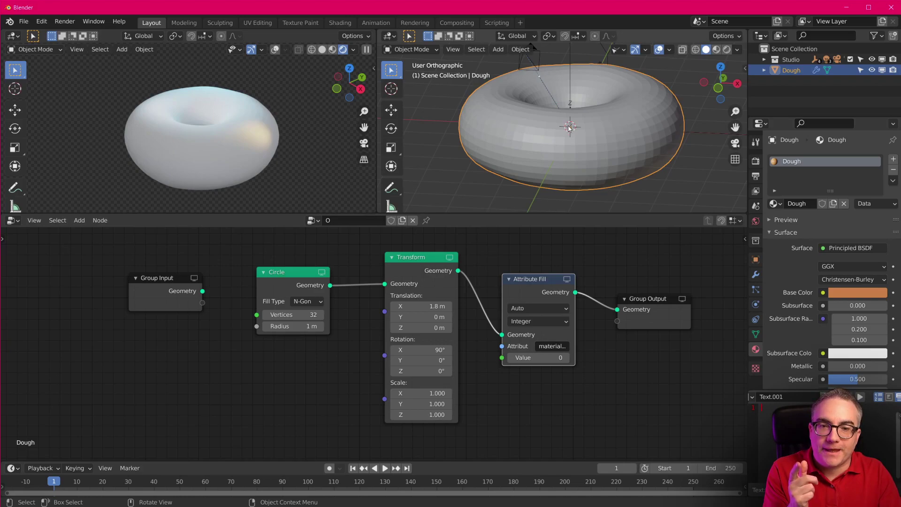
- Set the Circle node's fill type to None, remove the Attribute Fill node while keeping the link, and space out the Circle and Transform nodes
click(307, 302)
click(319, 314)
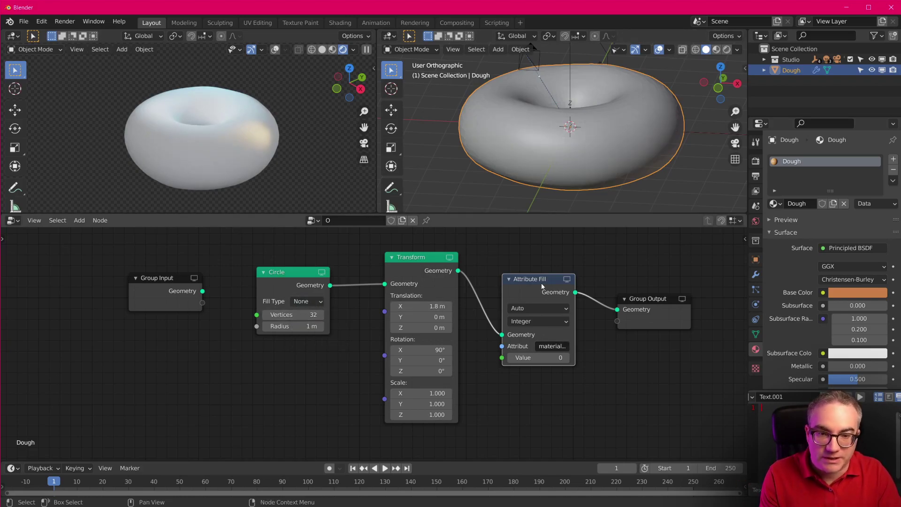
key(ctrl+x)
drag(429, 259, 520, 261)
drag(291, 272, 249, 368)
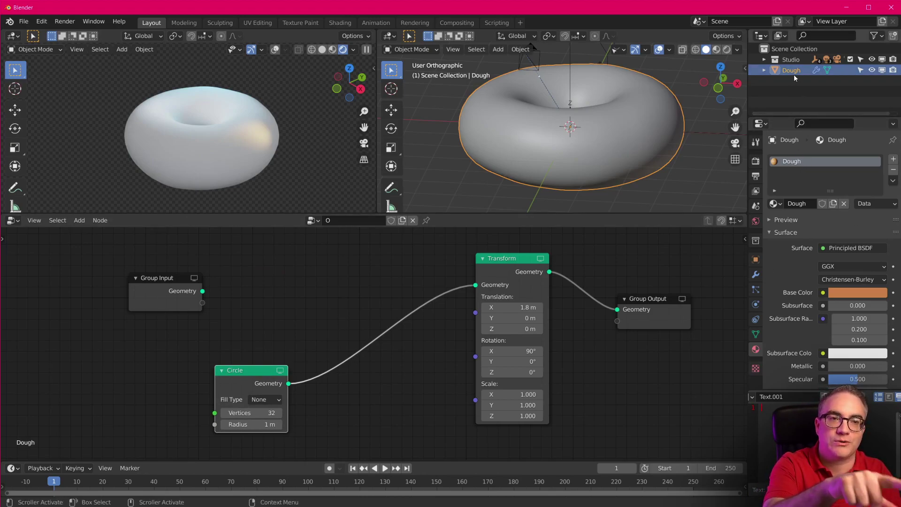
- Display the viewport in wireframe and merge all vertices of the dough's original plane at center, returning to Object Mode
key(Tab)
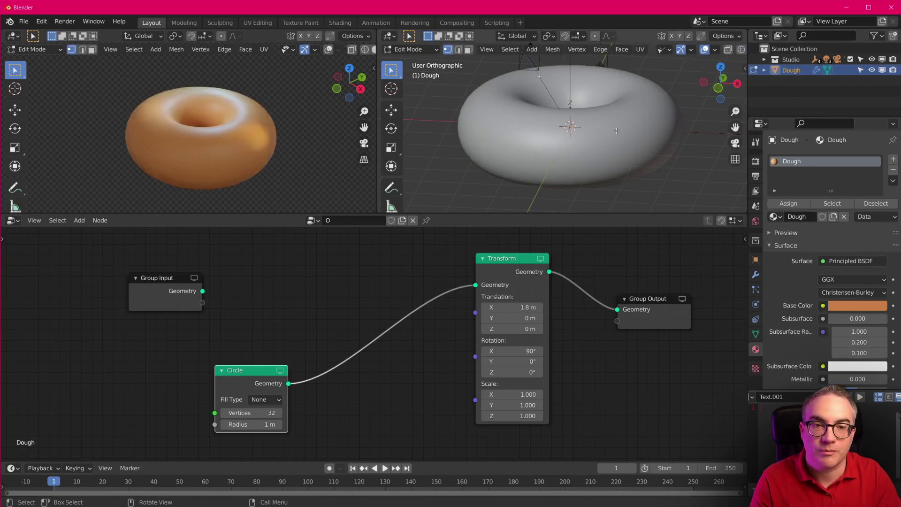
key(Tab)
key(Tab)
middle_drag(611, 133, 620, 160)
scroll(723, 50, down, 3)
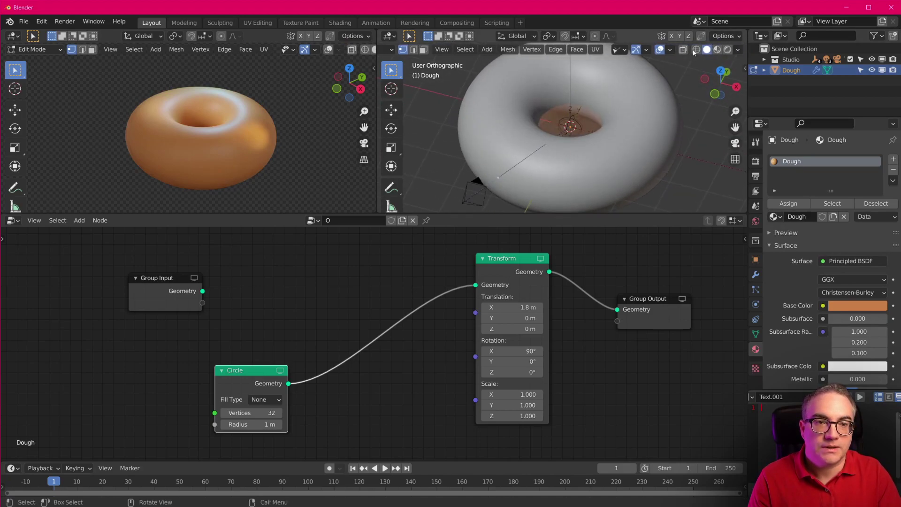
key(shift+z)
middle_drag(682, 94, 675, 100)
scroll(579, 129, up, 4)
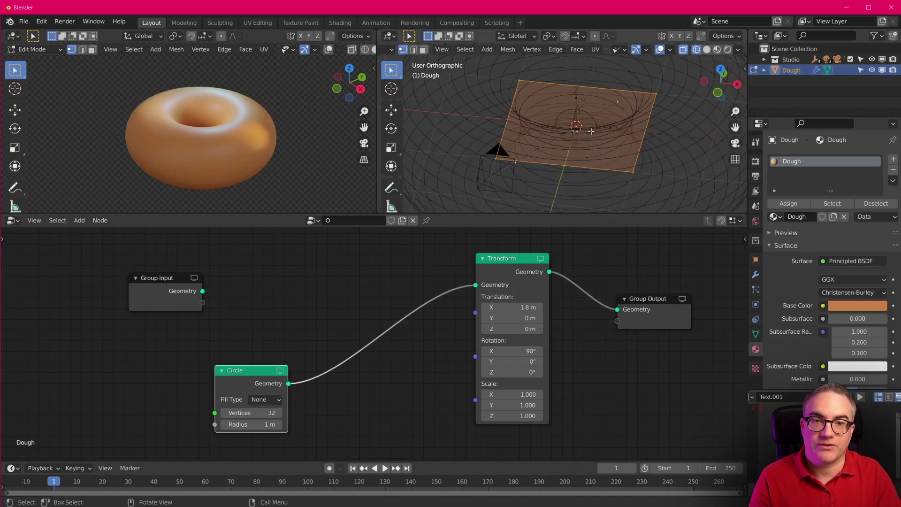
key(m)
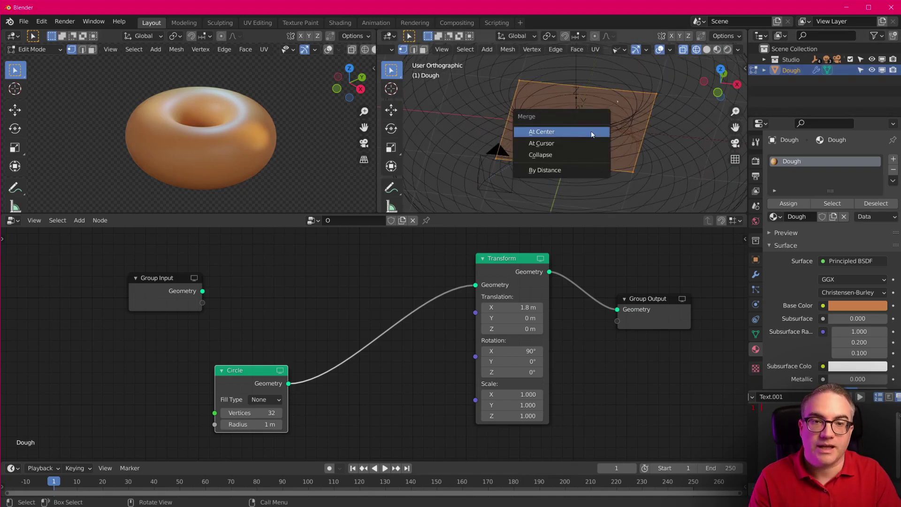
click(590, 132)
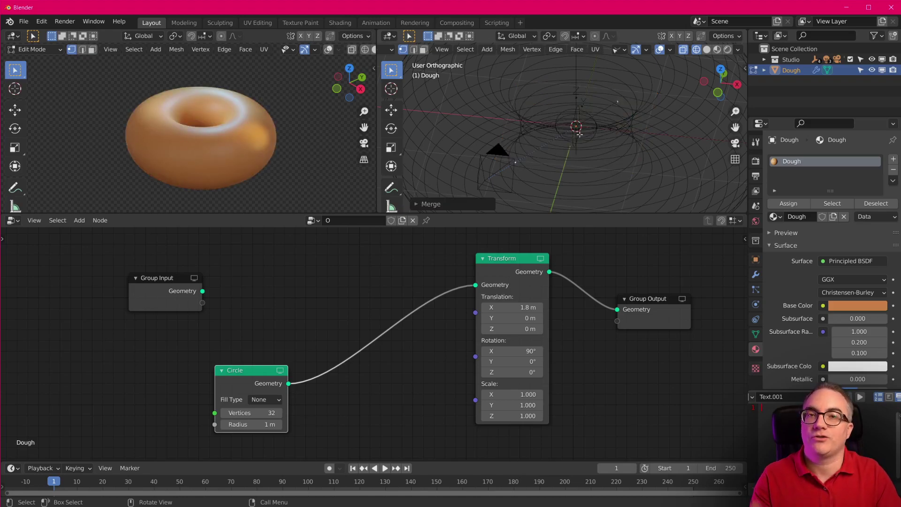
key(Tab)
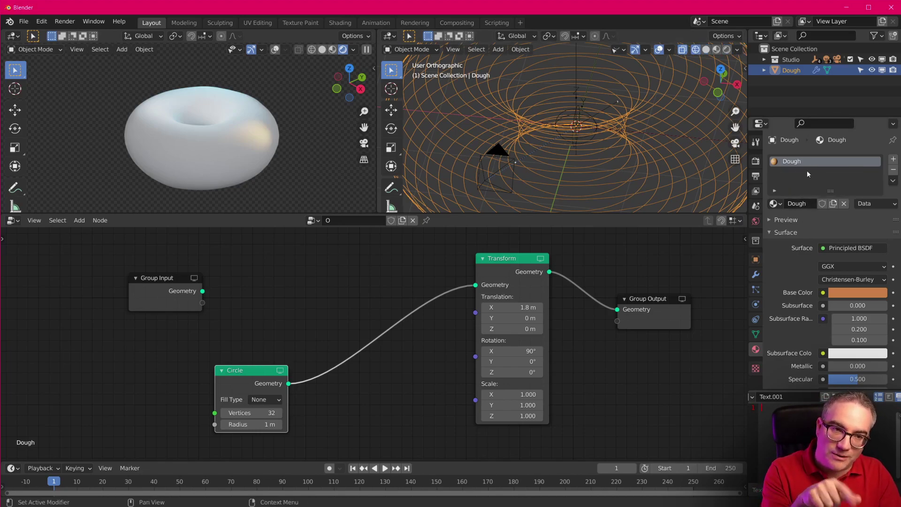
- Insert a Join Geometry node on the link between the Circle and Transform nodes
drag(256, 375, 283, 370)
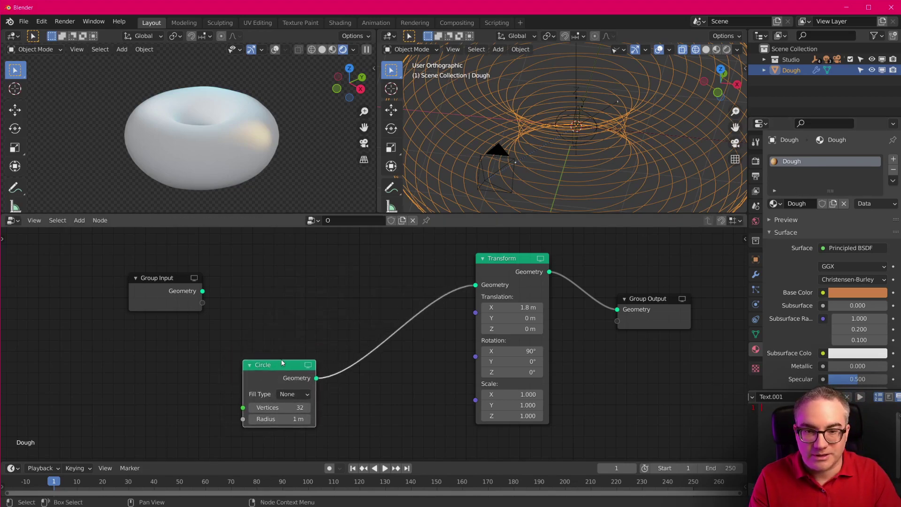
key(shift+a)
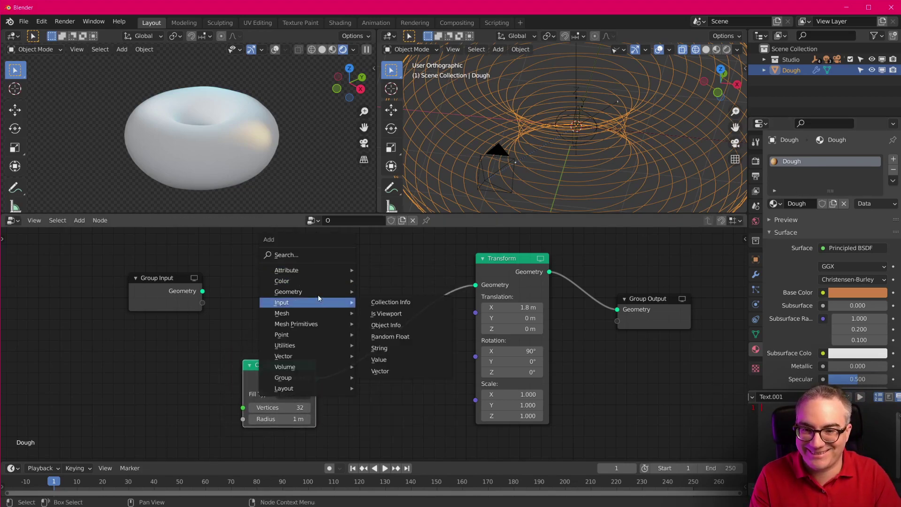
mouse_move(317, 292)
click(389, 302)
click(394, 305)
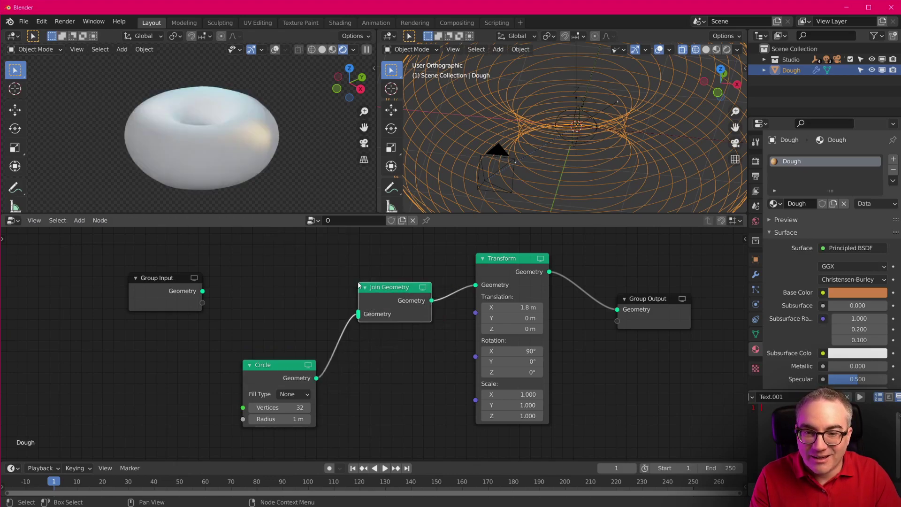
- Connect Group Input's Geometry to the Join Geometry node and tidy the node layout
drag(203, 292, 359, 314)
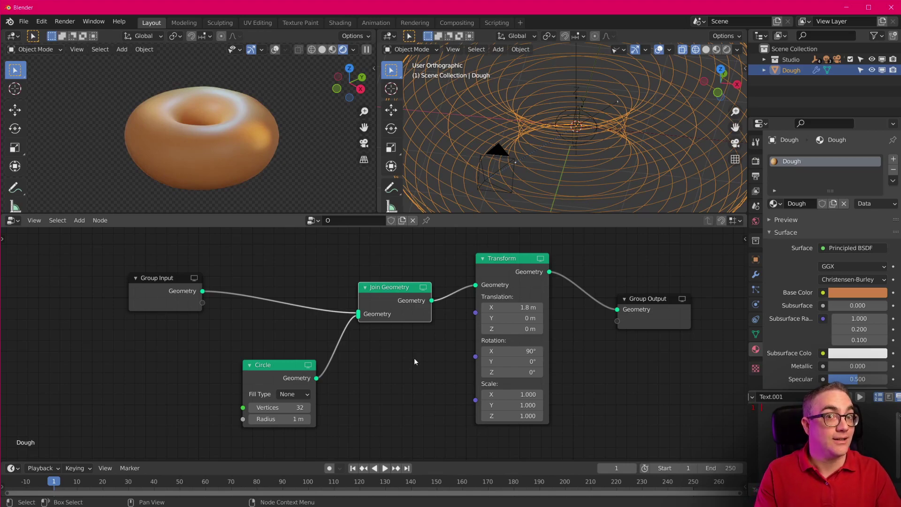
mouse_move(181, 283)
mouse_down()
mouse_move(243, 281)
mouse_move(196, 281)
mouse_up()
drag(298, 369, 294, 343)
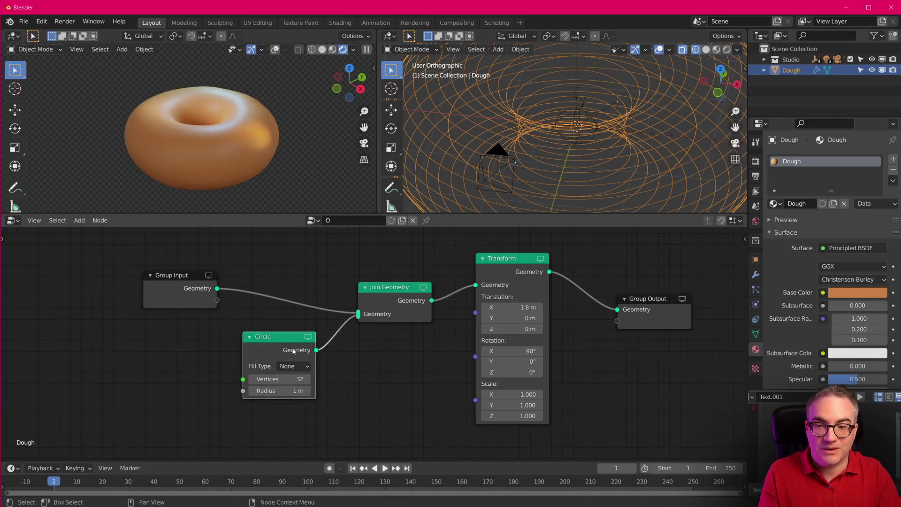
drag(390, 293, 392, 306)
drag(272, 338, 265, 354)
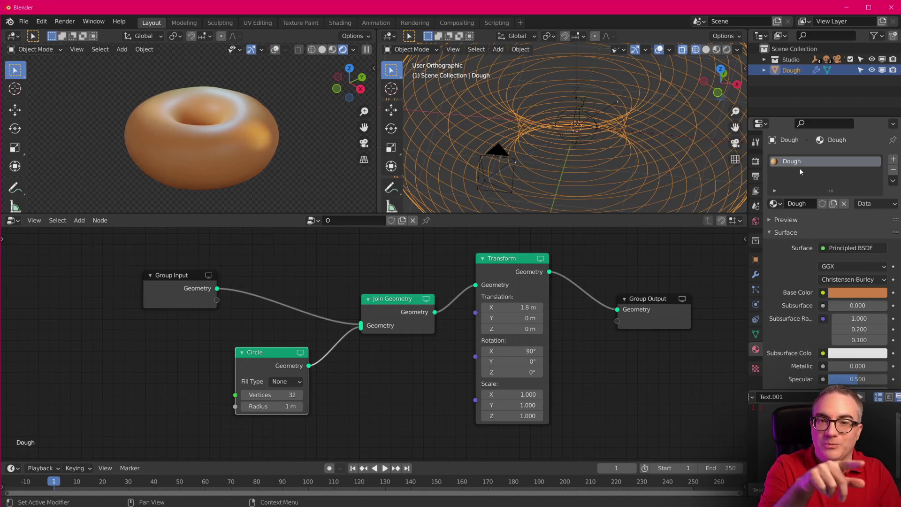
- Switch the node area to the Shader Editor and connect the ColorRamp's Color output to the Principled BSDF's Base Color
click(13, 221)
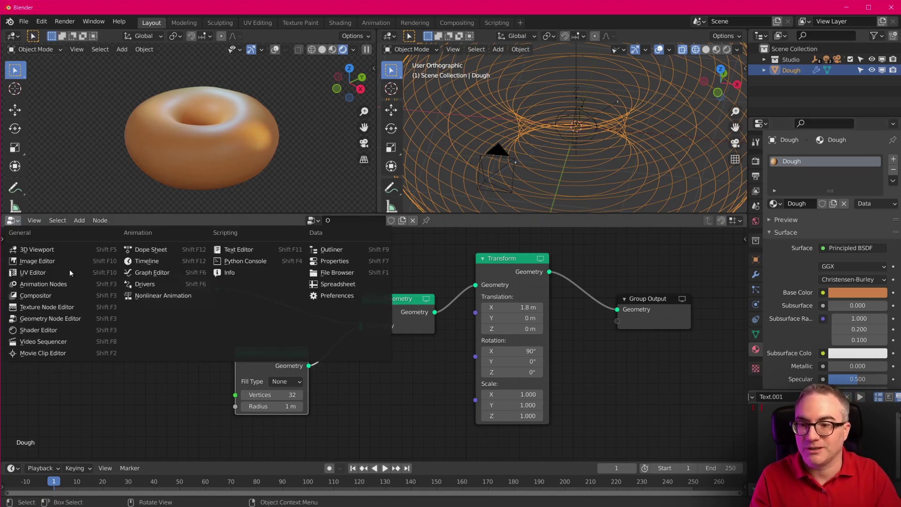
click(74, 334)
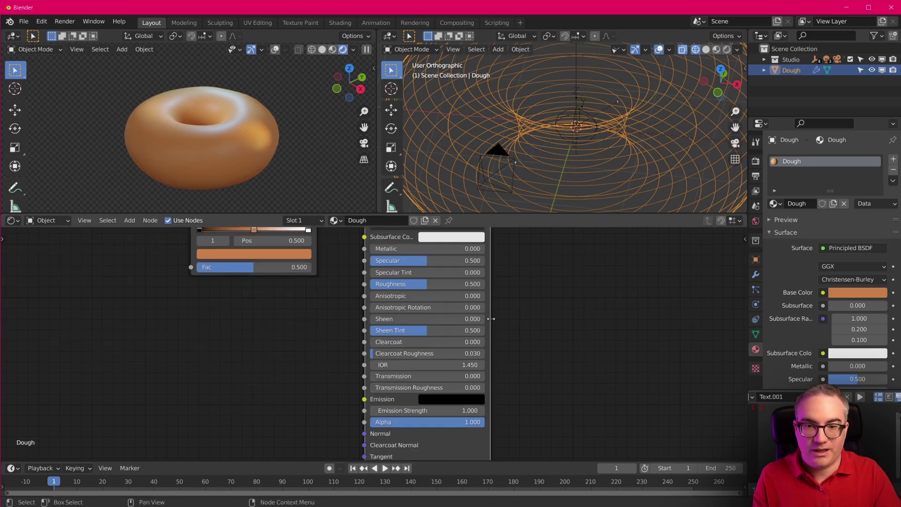
key(Home)
drag(409, 278, 460, 299)
scroll(379, 374, down, 2)
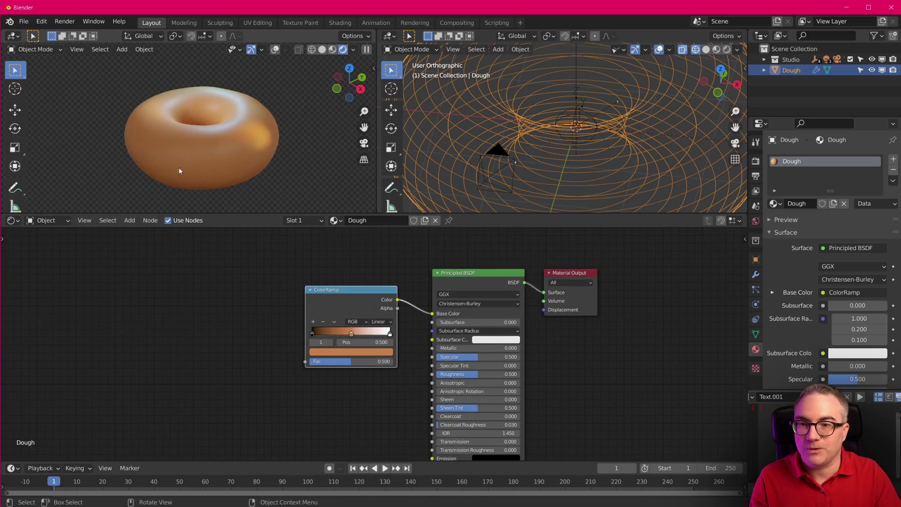
scroll(303, 318, up, 1)
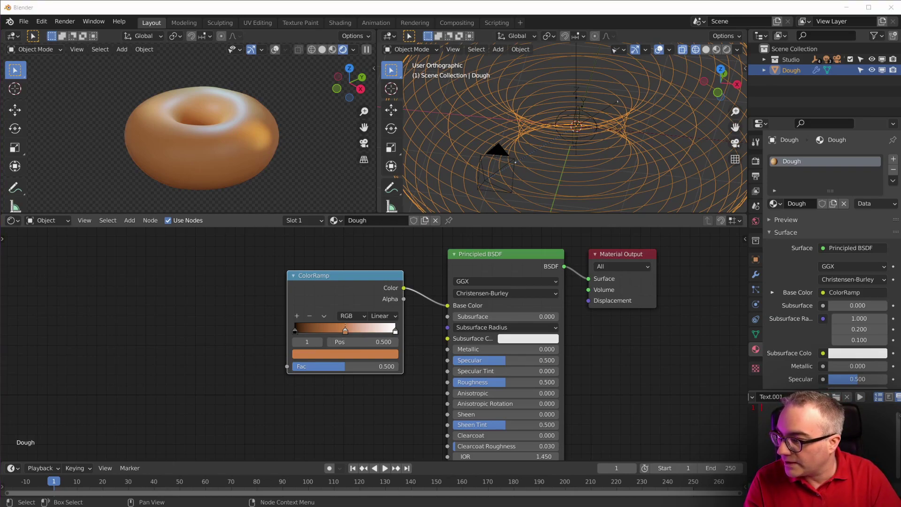
- Change the ColorRamp's first stop from black to a light orange-tan by pasting its hex code
click(295, 331)
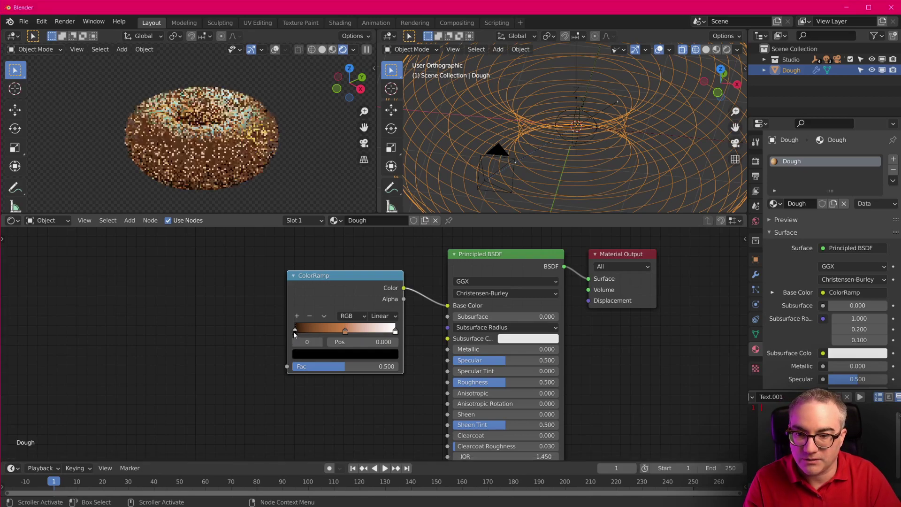
click(334, 353)
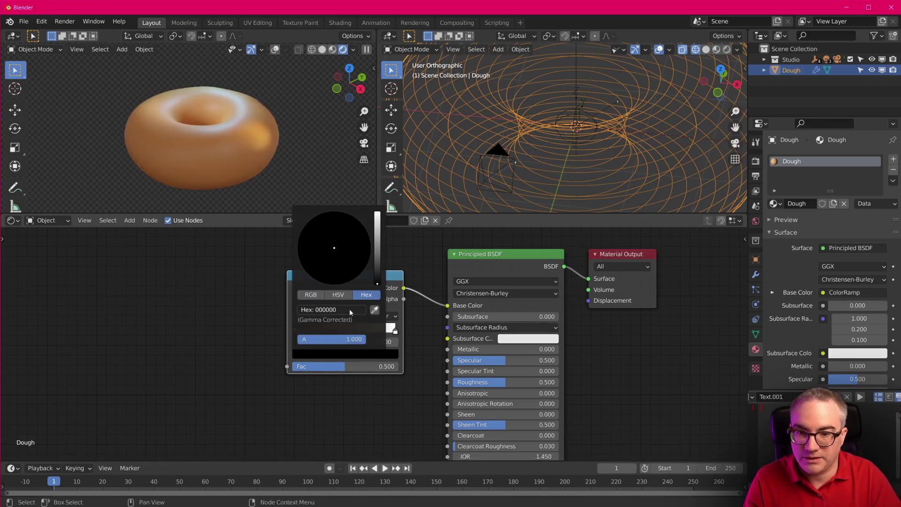
key(ctrl+v)
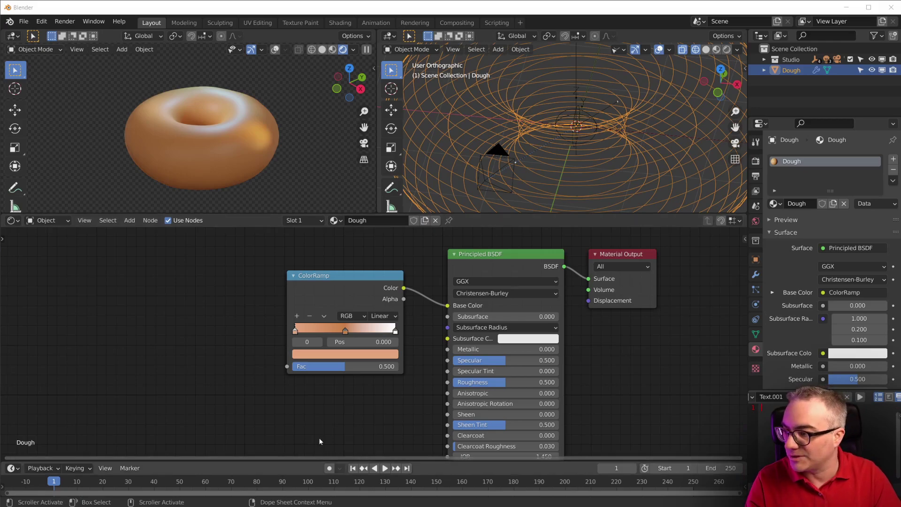
- Shift the ColorRamp's middle stop slightly toward the first stop and move the last stop to position 0.685
click(346, 331)
drag(346, 331, 339, 332)
drag(395, 330, 364, 332)
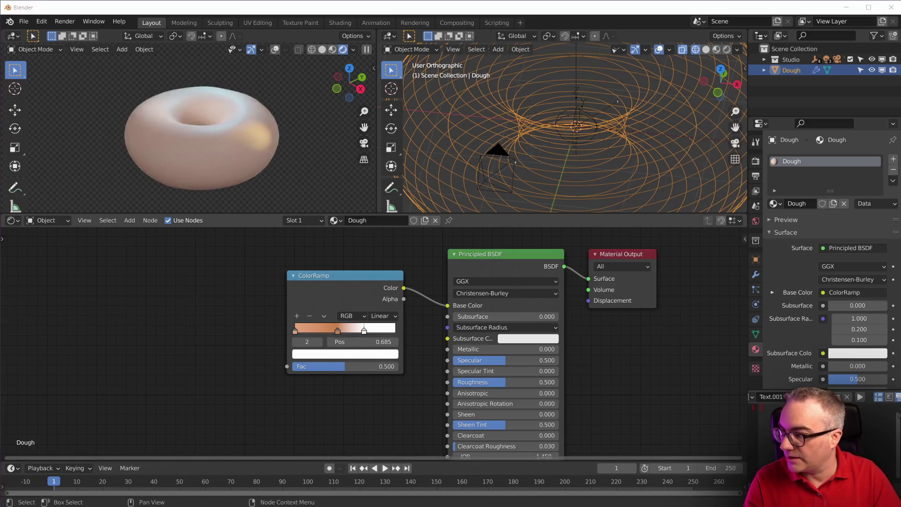
- Set the ColorRamp's last stop to hex color BF6030 and move the node slightly closer to the Principled BSDF
click(361, 353)
click(350, 354)
click(331, 309)
text(BF6030)
key(Return)
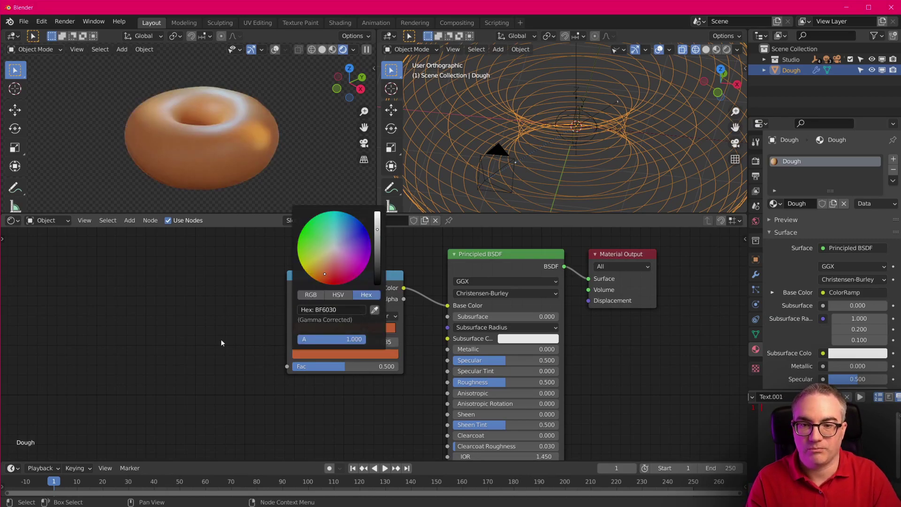
drag(350, 277, 359, 276)
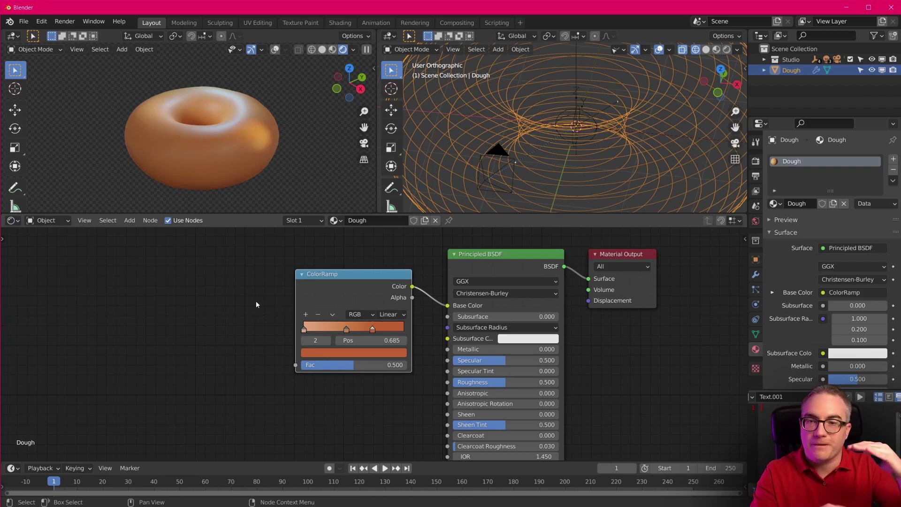
- Add a Geometry input node to the Dough material, well before the ColorRamp
middle_drag(539, 154, 563, 149)
scroll(568, 127, down, 7)
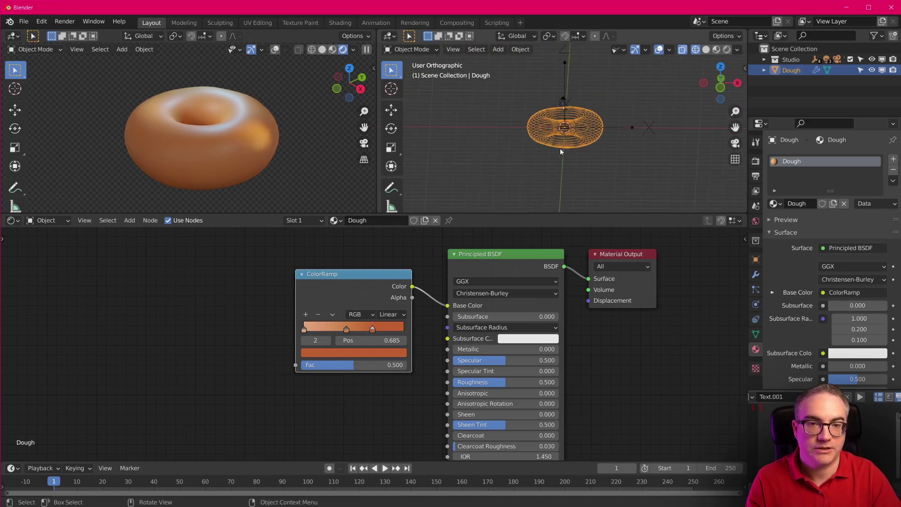
middle_drag(42, 281, 157, 292)
key(shift+a)
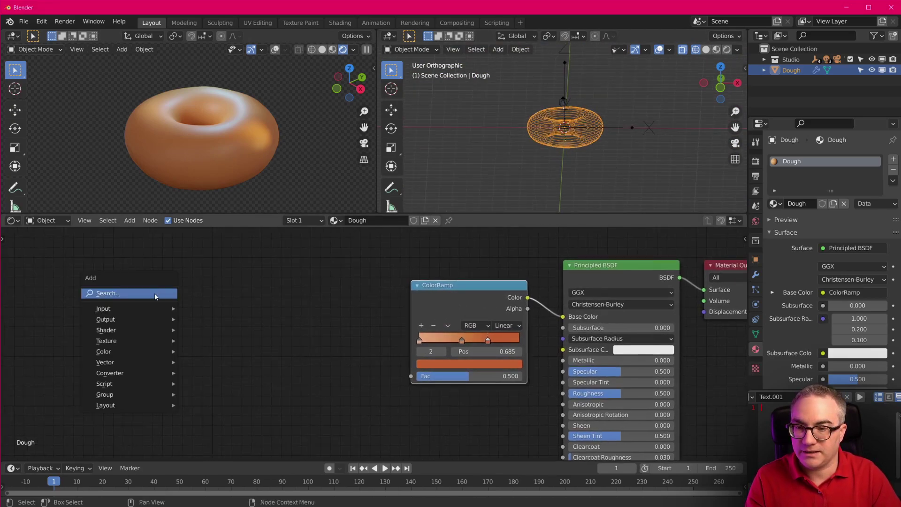
mouse_move(144, 309)
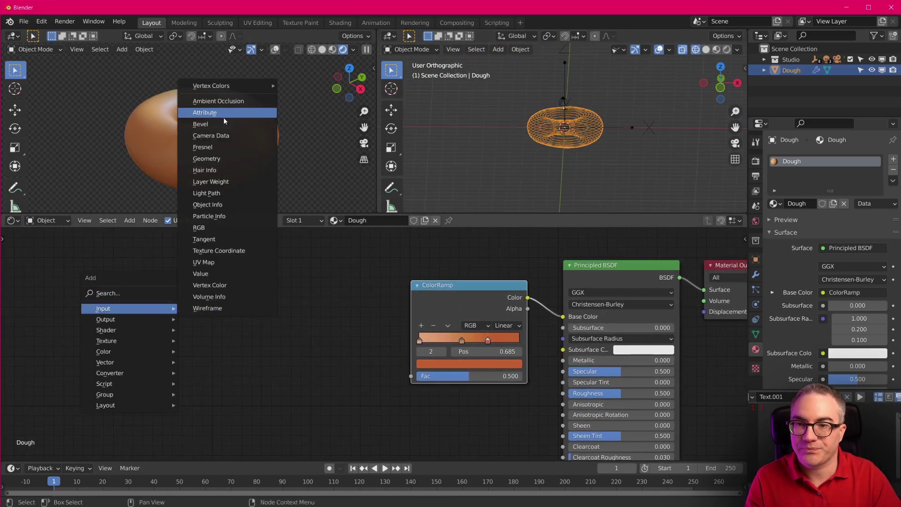
click(221, 159)
click(217, 314)
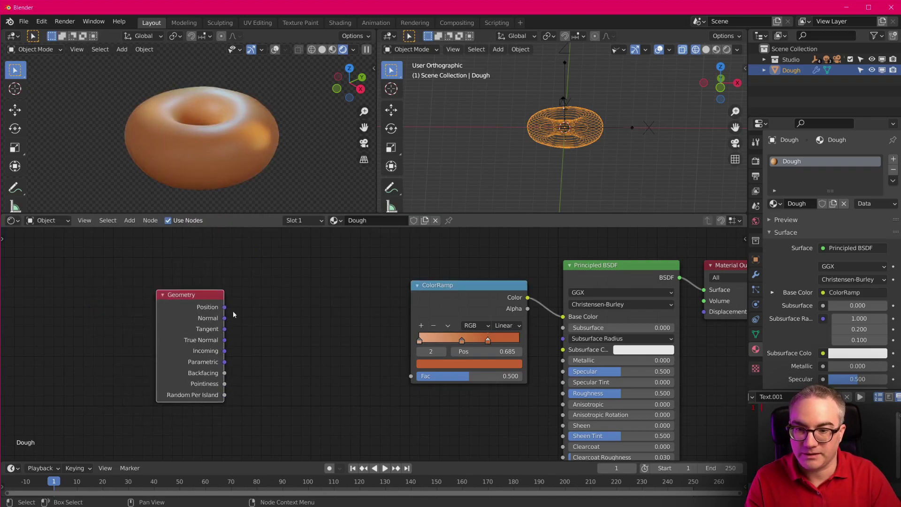
drag(174, 300, 128, 283)
- Add a Separate XYZ node and feed the Geometry node's Position into its Vector input
key(shift+a)
mouse_move(244, 325)
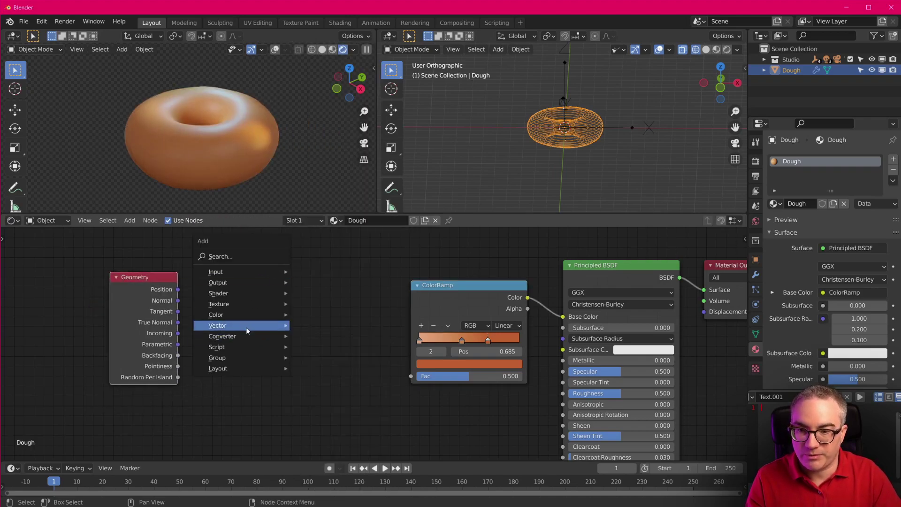
mouse_move(258, 343)
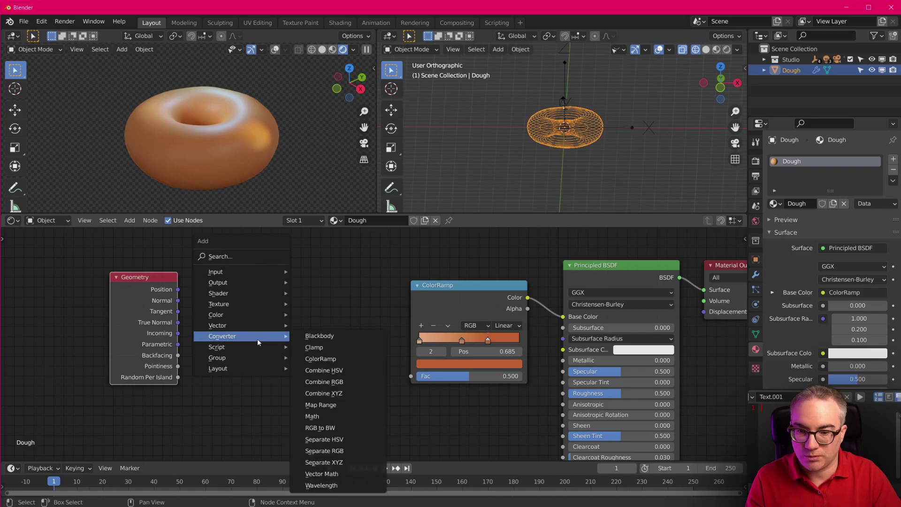
click(324, 462)
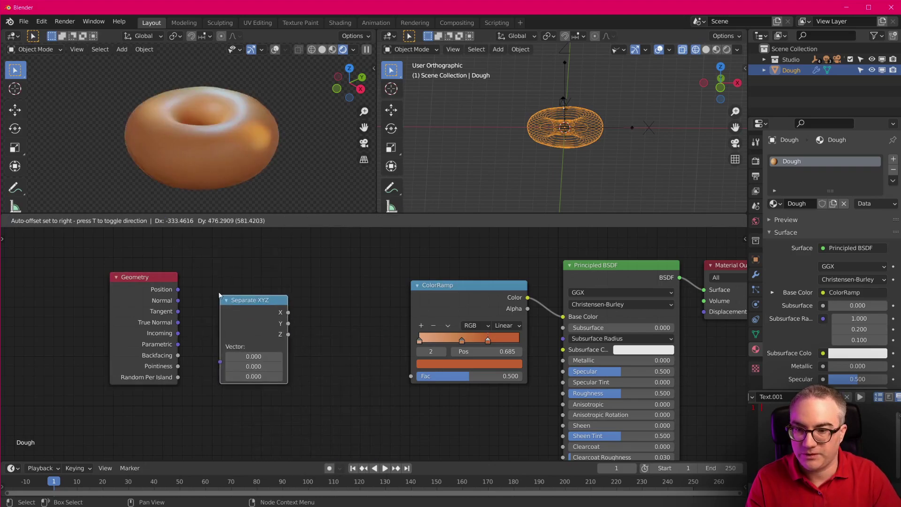
click(253, 337)
drag(179, 290, 219, 359)
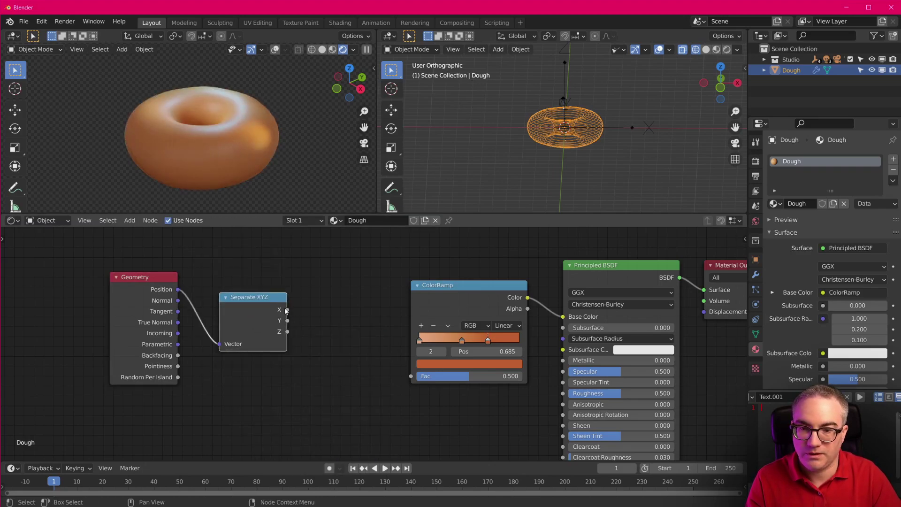
- Connect Separate XYZ's Z output to the ColorRamp's Fac and spread the Geometry and Separate XYZ nodes away from the ramp
drag(287, 331, 411, 376)
middle_drag(296, 164, 269, 134)
drag(141, 277, 77, 274)
drag(254, 304, 180, 300)
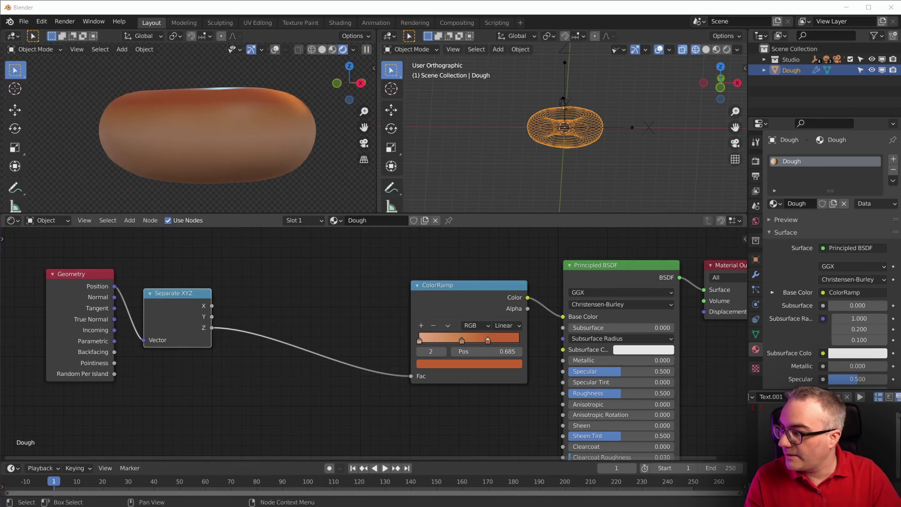
- Insert a Math node set to Absolute between Separate XYZ's Z output and the ColorRamp's Fac, placing it close to Separate XYZ
click(287, 304)
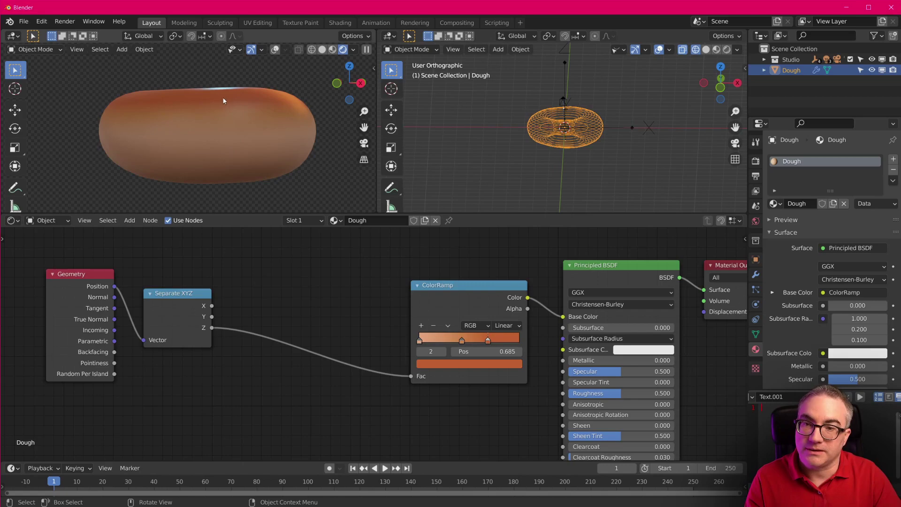
key(shift+a)
mouse_move(269, 283)
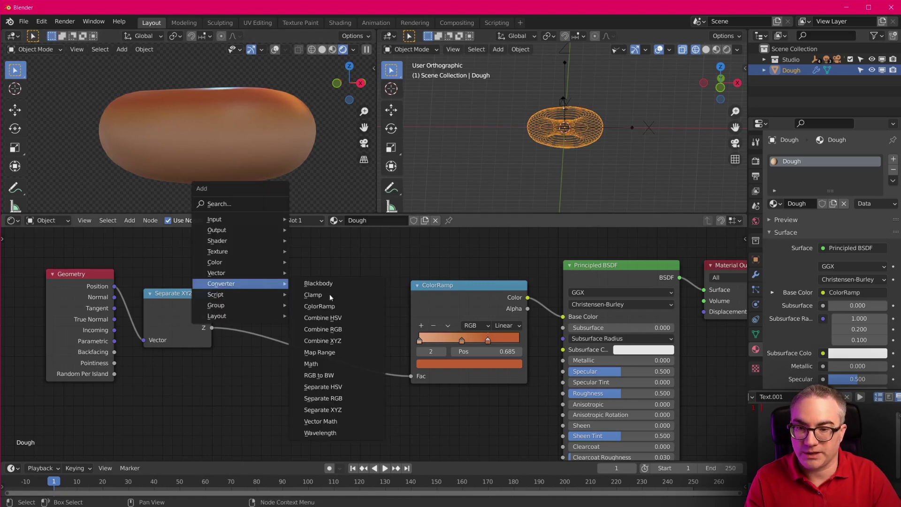
click(339, 364)
click(287, 301)
click(284, 306)
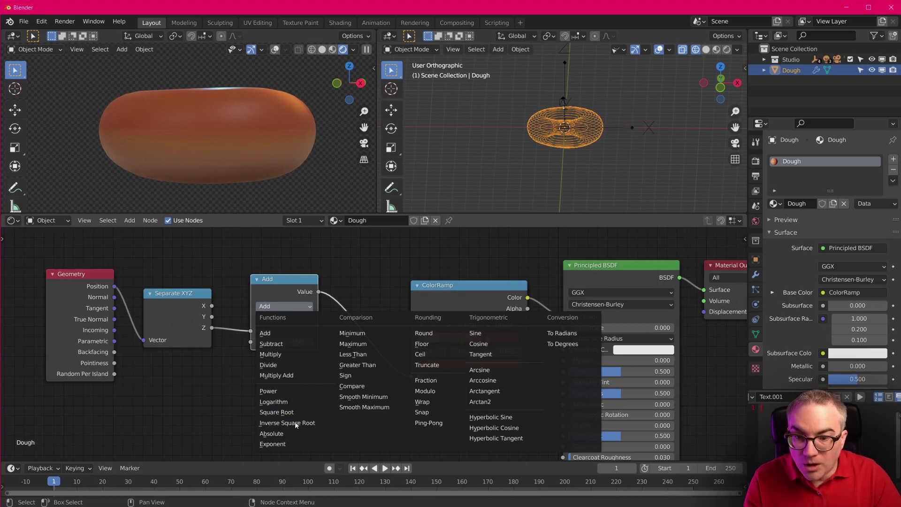
click(281, 436)
drag(270, 298, 266, 297)
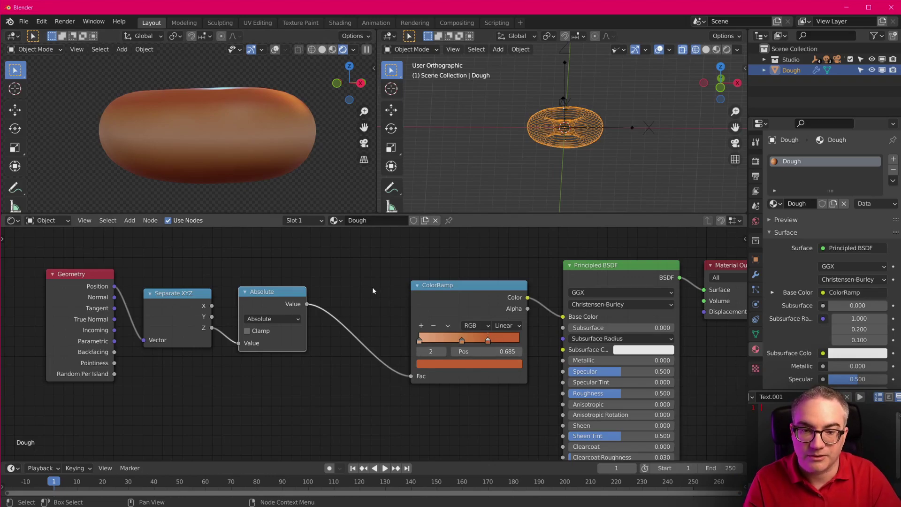
- Duplicate the Absolute node onto the link into the ColorRamp and set the copy's operation to Multiply
scroll(373, 288, up, 1)
mouse_move(274, 164)
middle_down()
mouse_move(269, 116)
mouse_move(265, 178)
mouse_move(268, 145)
mouse_move(273, 170)
middle_up()
scroll(272, 152, up, 2)
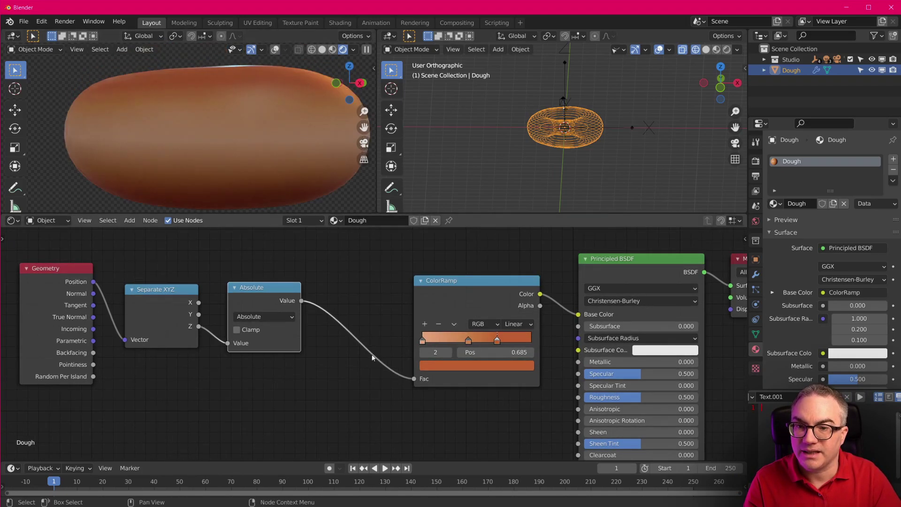
key(shift+d)
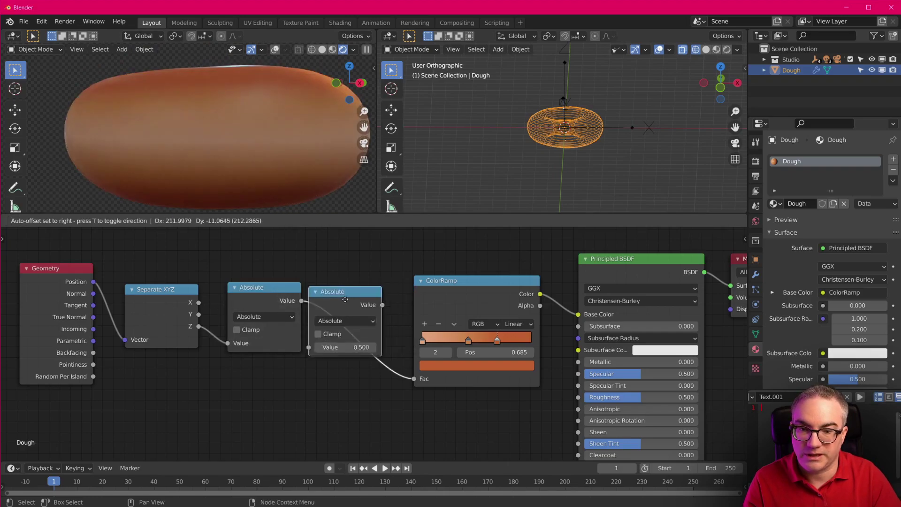
click(345, 299)
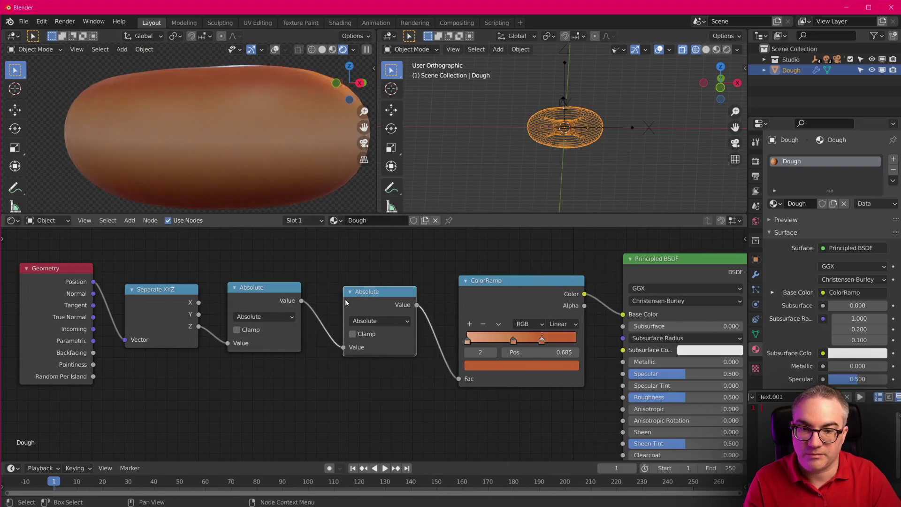
click(368, 321)
click(383, 373)
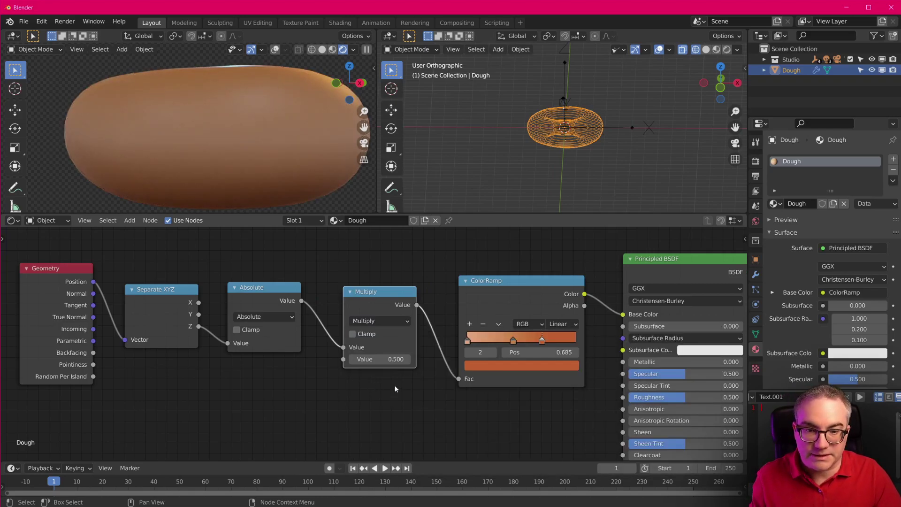
- Set the Multiply node's value to 1.610 and check the dough's gradient on the rendered donut
mouse_move(383, 362)
mouse_down()
mouse_move(411, 362)
mouse_move(385, 359)
mouse_up()
scroll(257, 127, down, 1)
middle_drag(256, 126, 274, 141)
scroll(230, 131, up, 4)
scroll(225, 134, down, 1)
scroll(227, 134, down, 2)
scroll(275, 136, down, 2)
scroll(273, 141, up, 3)
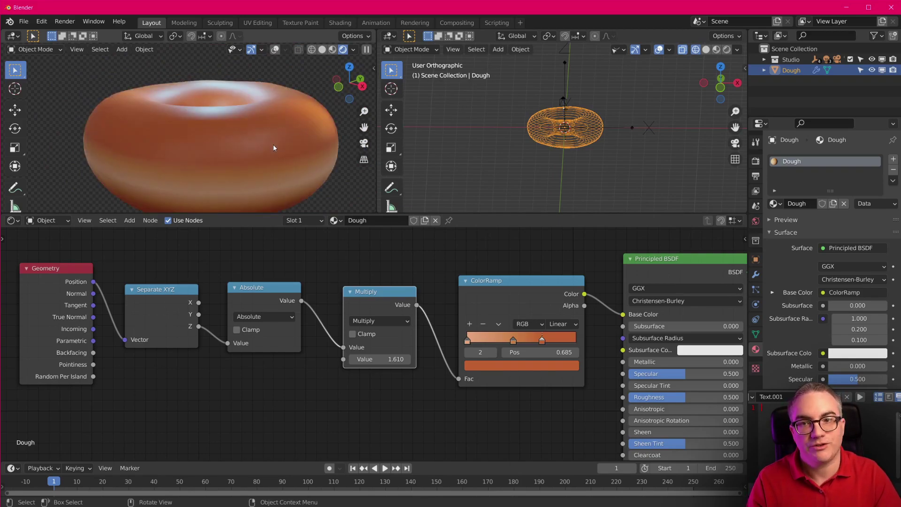
- Raise the Principled BSDF's Roughness to 0.689
scroll(544, 367, down, 6)
middle_drag(540, 371, 520, 339)
scroll(670, 346, up, 3)
drag(670, 346, 700, 346)
- Set the Principled BSDF's Clearcoat to 0.232 and its Clearcoat Roughness to 0.113
middle_drag(549, 386, 480, 344)
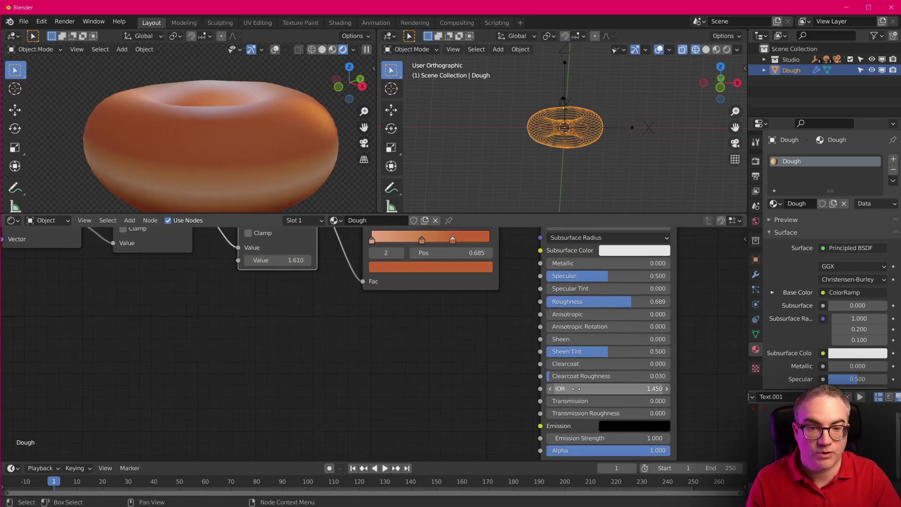
drag(565, 364, 663, 365)
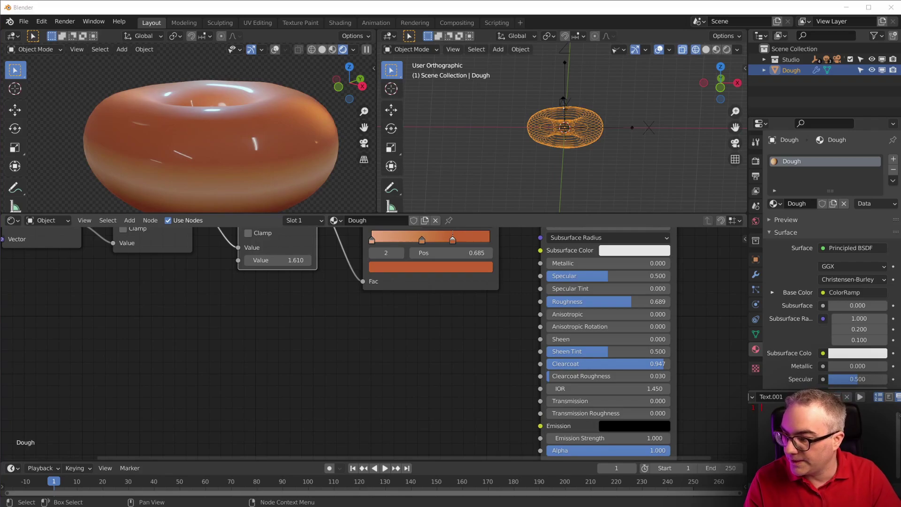
drag(613, 365, 575, 364)
scroll(292, 153, up, 2)
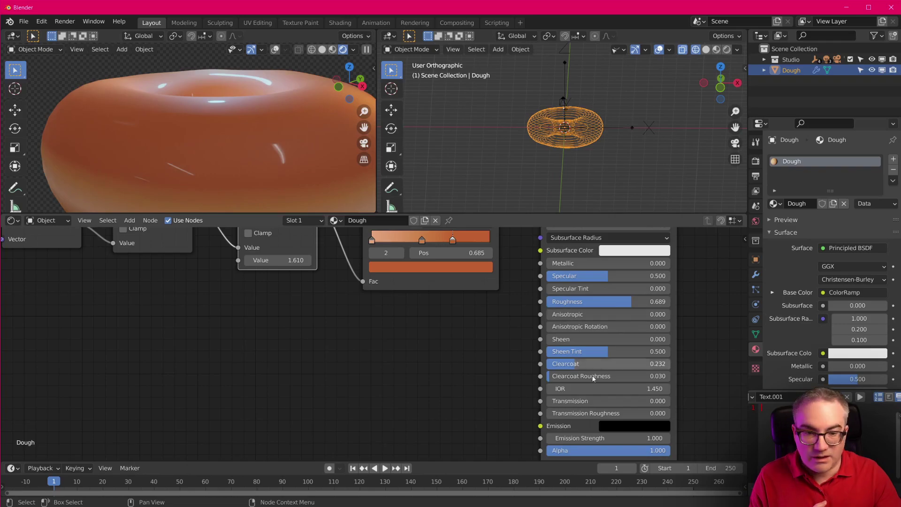
drag(583, 376, 590, 376)
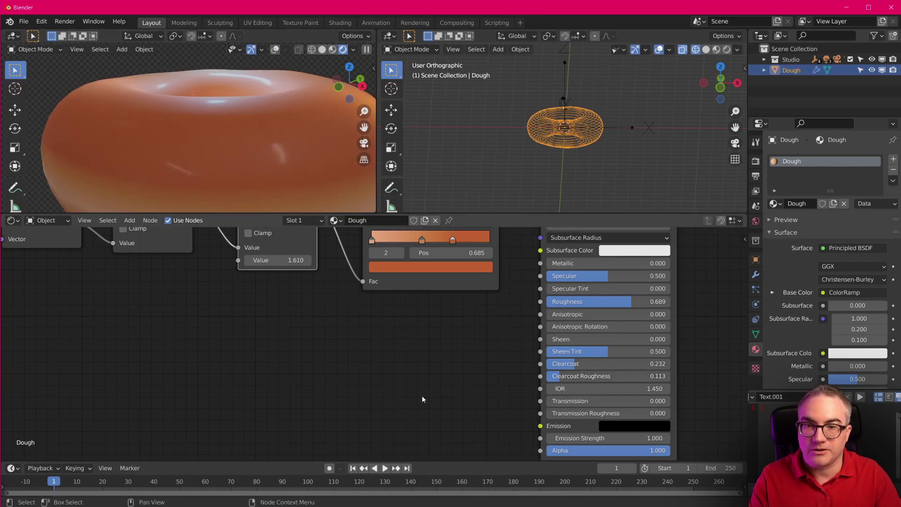
scroll(382, 360, down, 2)
scroll(299, 151, down, 3)
scroll(282, 170, up, 2)
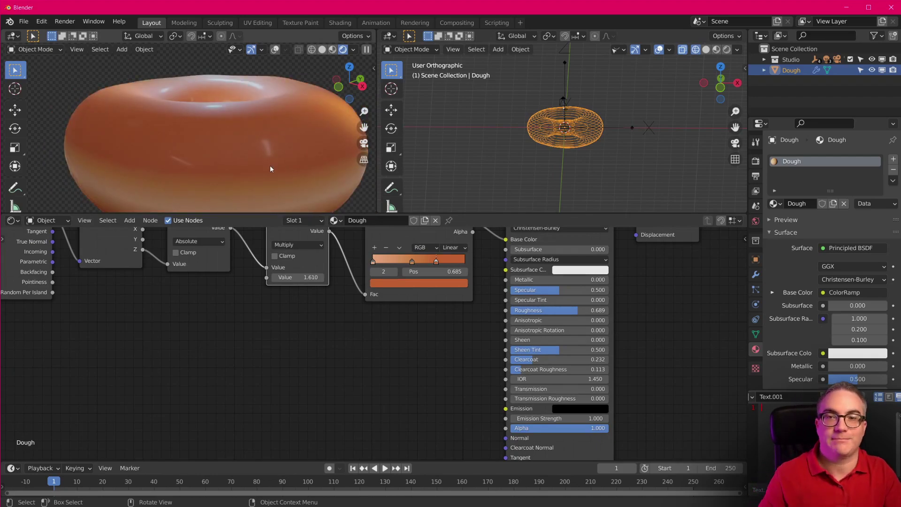
- Add a Noise Texture node in the empty area below the ColorRamp and preview its Fac output on the donut
scroll(379, 366, down, 3)
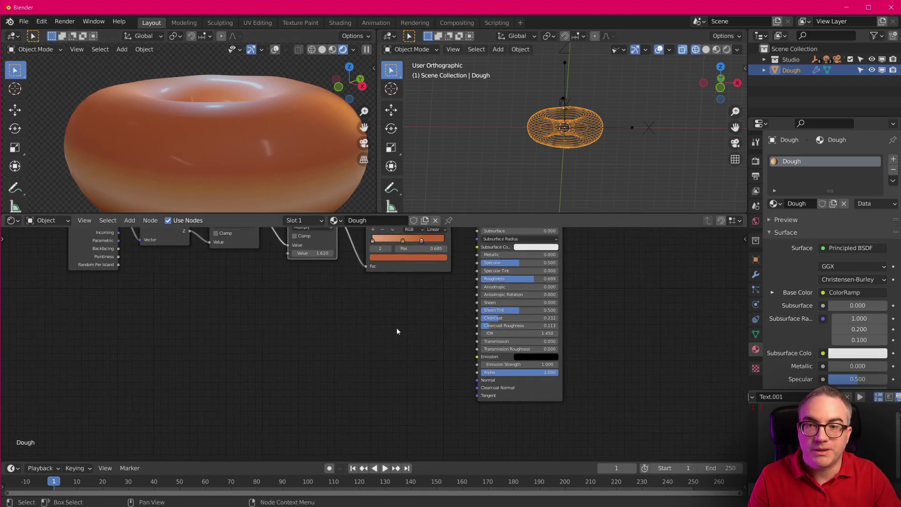
scroll(396, 328, up, 1)
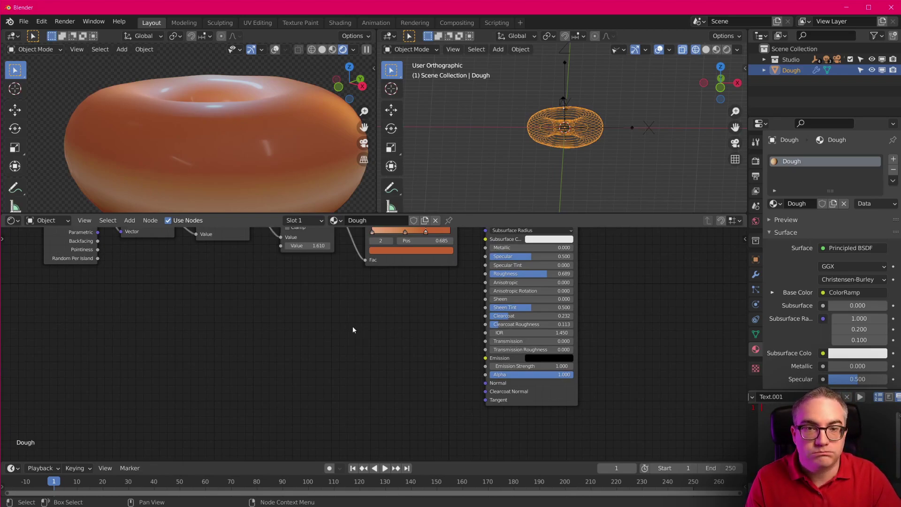
key(shift+a)
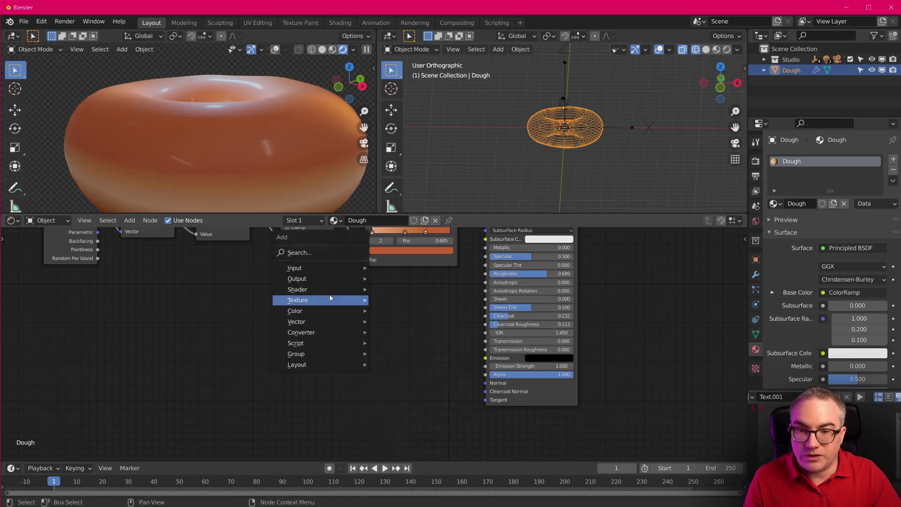
mouse_move(328, 300)
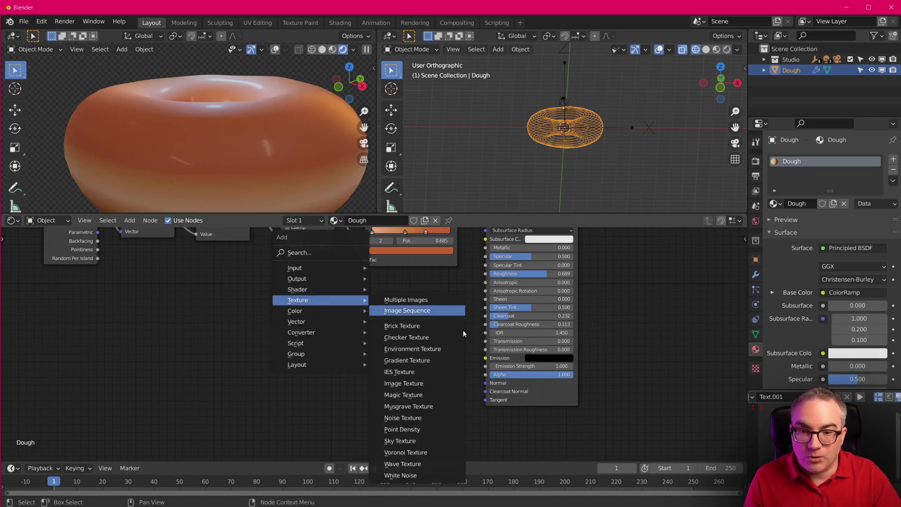
click(416, 418)
click(287, 342)
scroll(375, 413, up, 2)
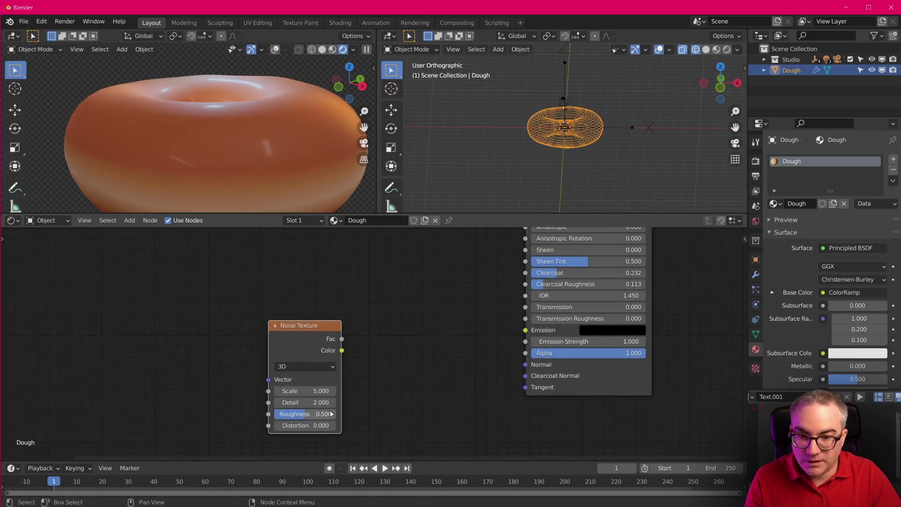
ctrl+shift+click(306, 391)
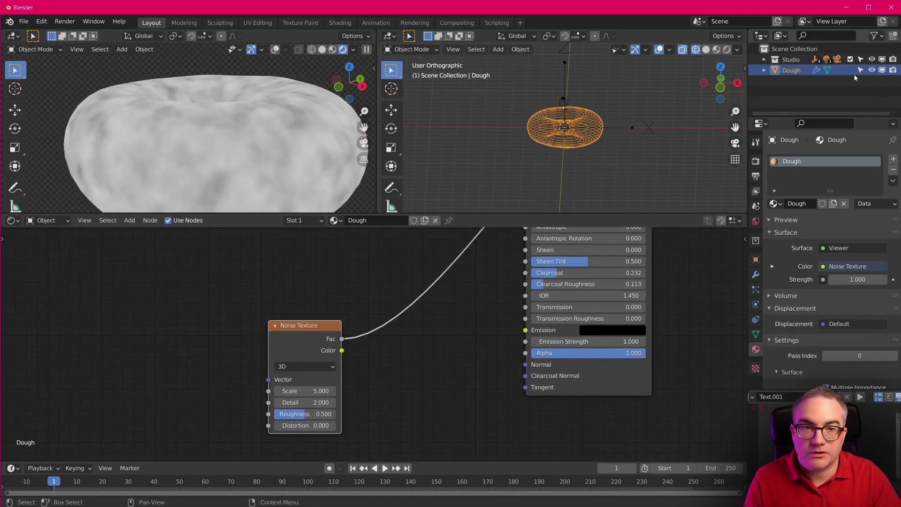
- Turn on the Screencast Keys display in the wireframe viewport and hide its sidebar again
key(n)
scroll(610, 94, up, 2)
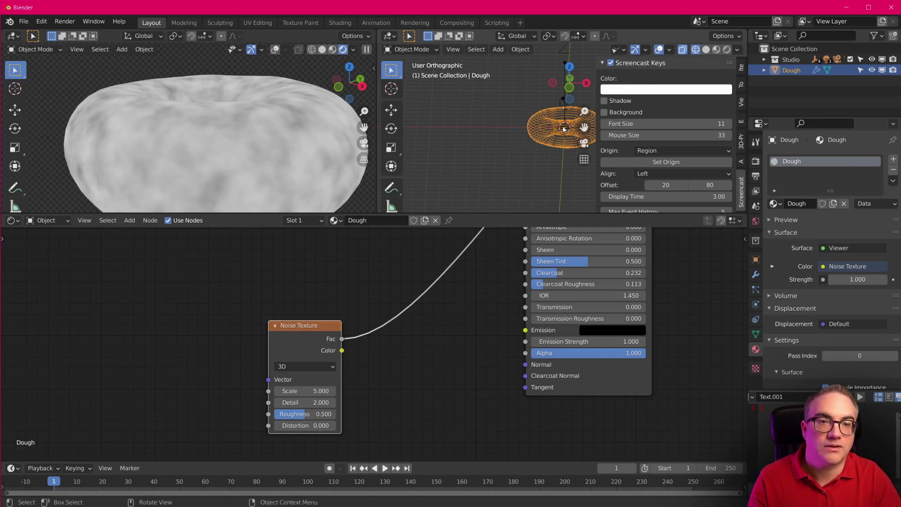
key(n)
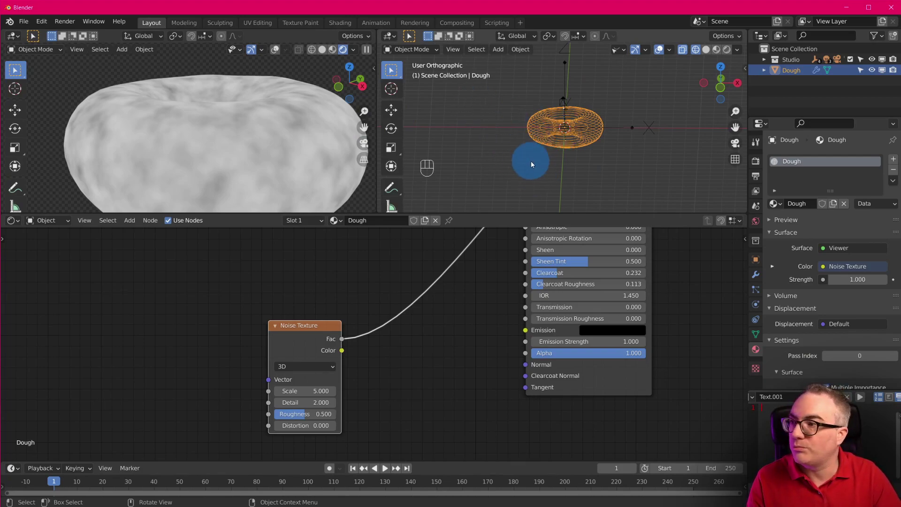
- Move the Noise Texture node slightly closer to the Principled BSDF, set its Scale to 400 and inspect the noise on the donut
drag(305, 332, 318, 311)
scroll(200, 137, up, 2)
scroll(205, 139, down, 4)
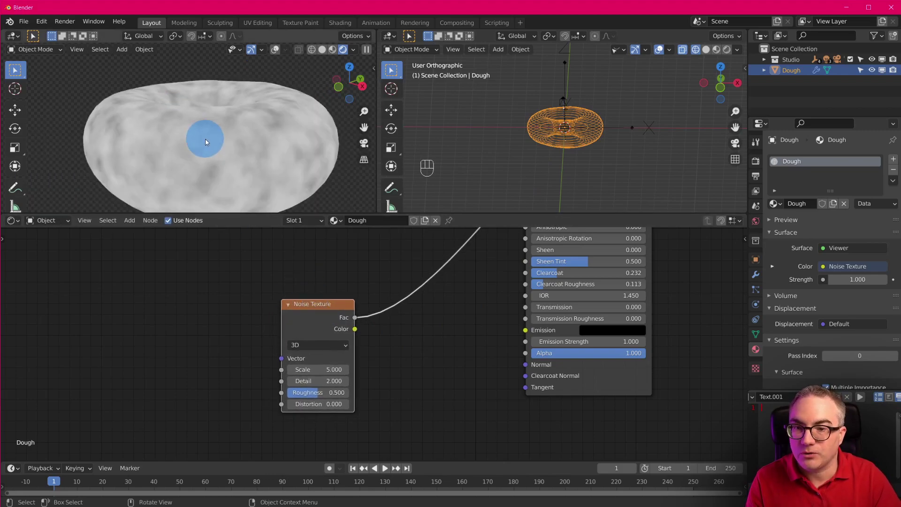
scroll(241, 154, up, 3)
click(311, 369)
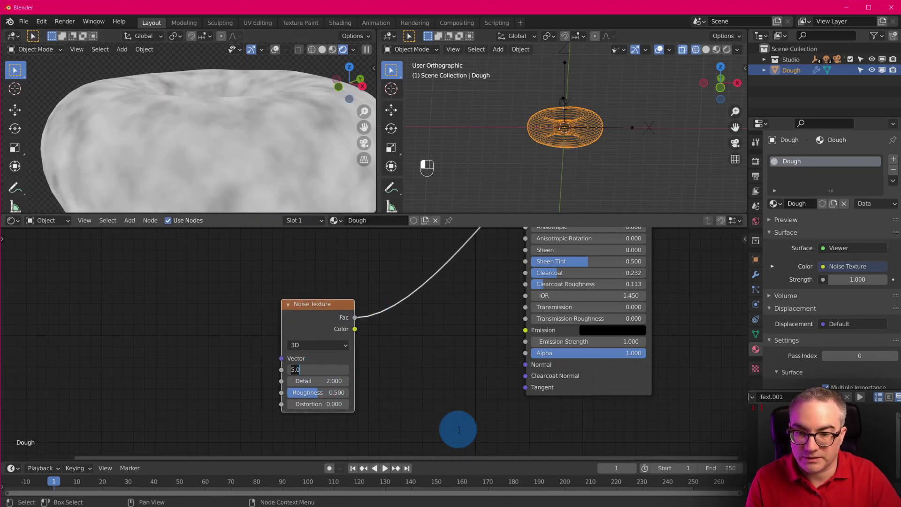
key(Return)
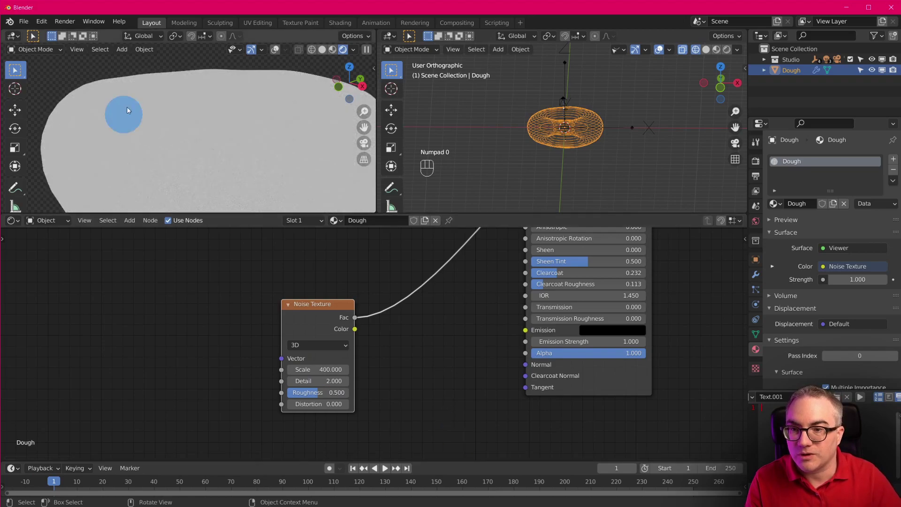
scroll(241, 151, up, 3)
scroll(227, 149, down, 3)
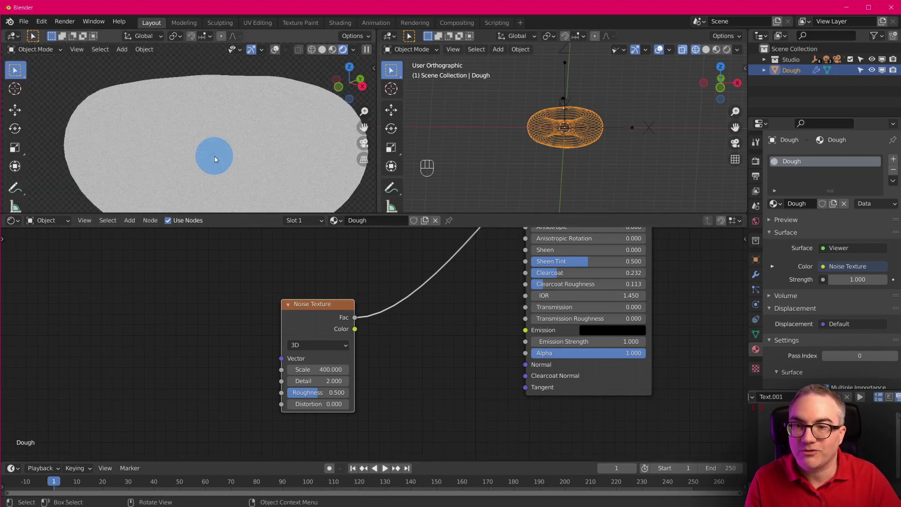
scroll(303, 291, up, 1)
scroll(261, 165, up, 2)
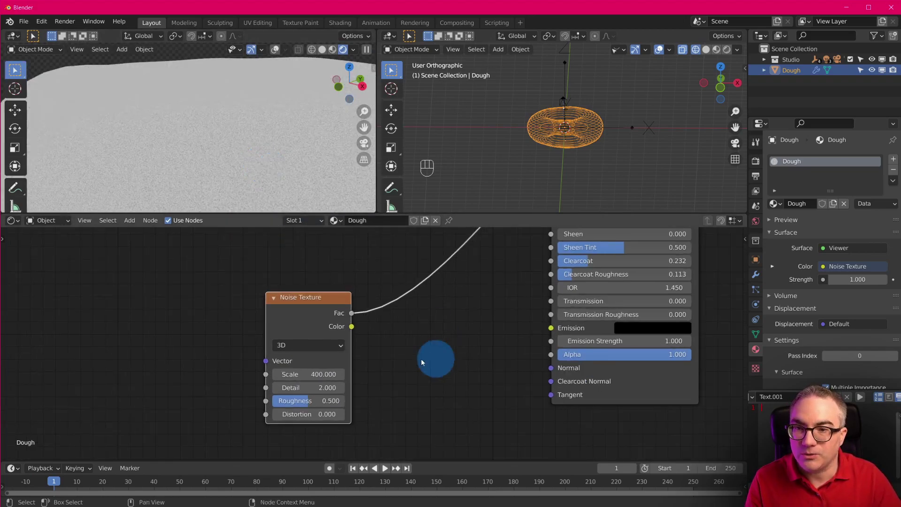
- Add a Bump node driven by the Noise Texture's Fac as Height and connect its Normal to the Principled BSDF's Normal and Clearcoat Normal
key(shift+a)
mouse_move(381, 376)
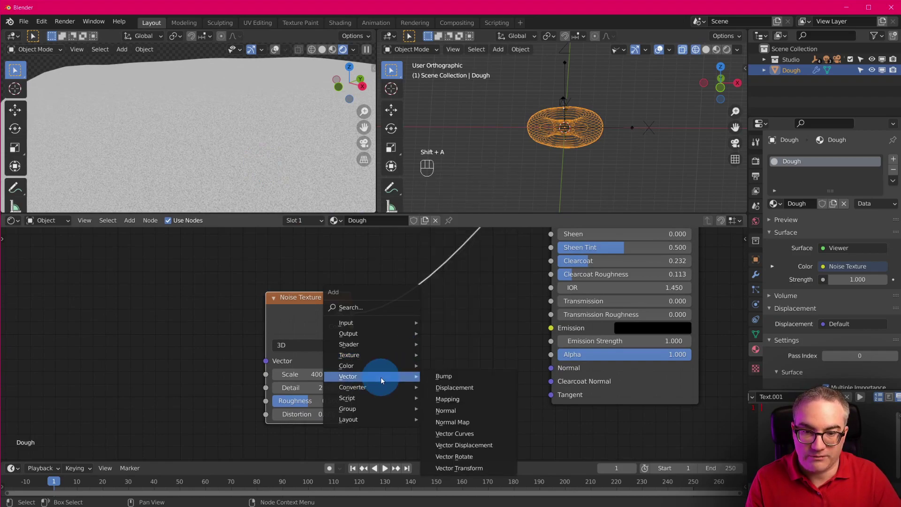
click(482, 376)
click(419, 315)
drag(352, 313, 408, 360)
drag(423, 398, 424, 398)
drag(504, 336, 552, 381)
- Switch the material preview back to the Principled BSDF and inspect the bumpy dough surface up close
middle_drag(526, 310, 528, 457)
scroll(513, 383, down, 4)
ctrl+shift+click(574, 268)
scroll(458, 402, up, 2)
middle_drag(458, 402, 431, 268)
scroll(463, 322, down, 2)
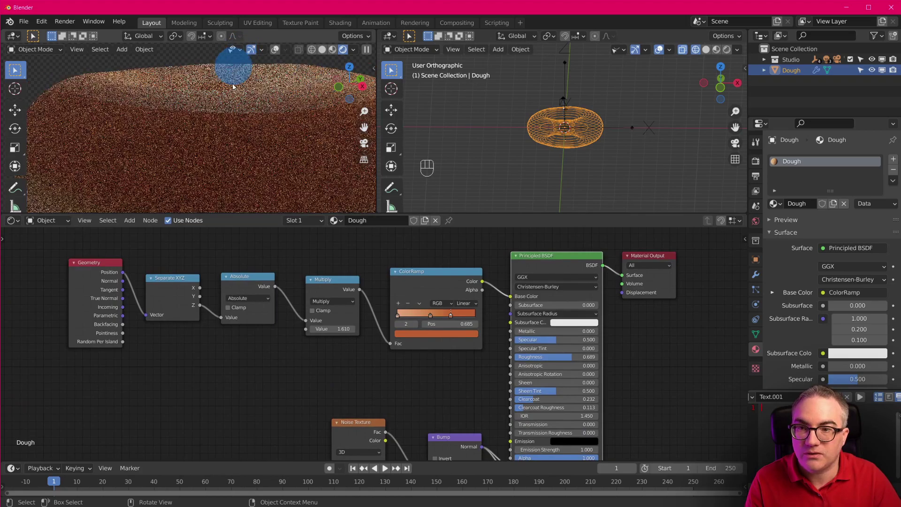
scroll(606, 129, up, 8)
scroll(252, 156, up, 3)
scroll(252, 162, down, 5)
scroll(252, 162, up, 1)
- Set the Bump node's Strength to 0.1 and check the surface around the donut's hole
middle_drag(564, 391, 578, 340)
scroll(441, 427, up, 5)
middle_drag(454, 365, 430, 279)
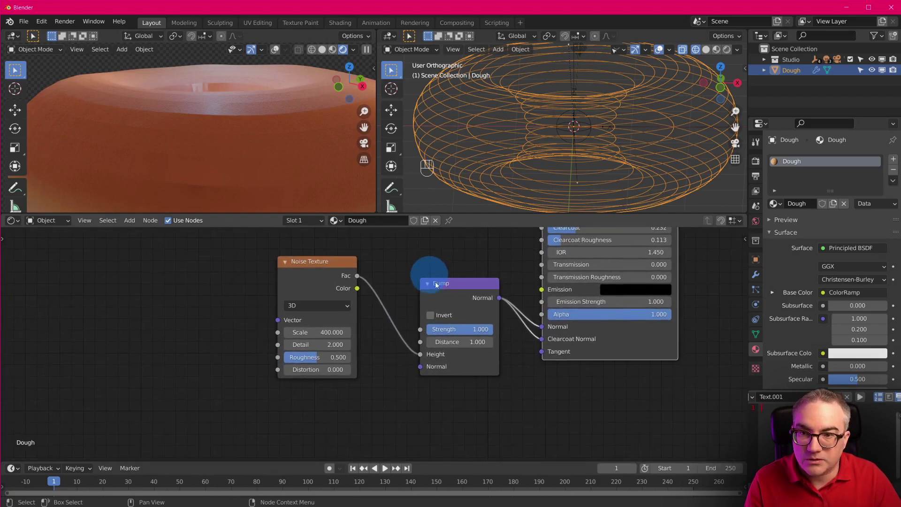
double_click(468, 331)
text(.1)
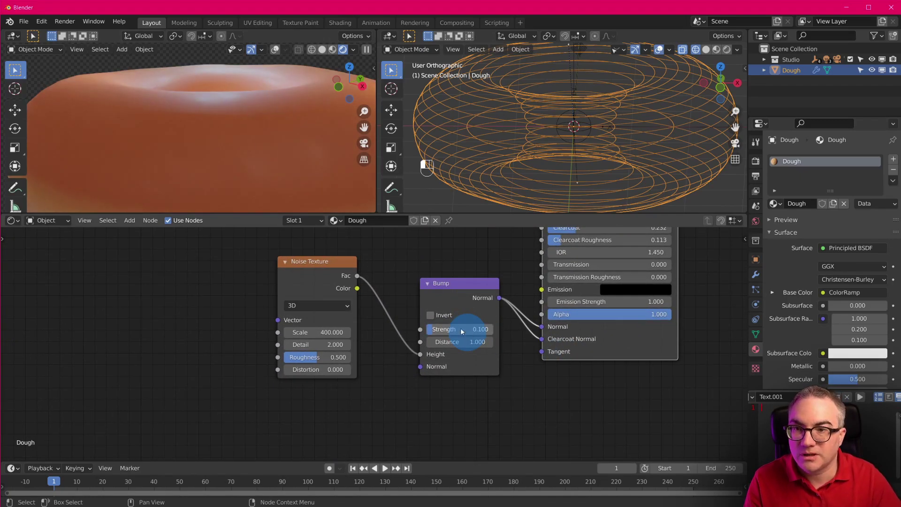
click(211, 105)
scroll(238, 94, down, 4)
shift+middle_drag(217, 161, 258, 172)
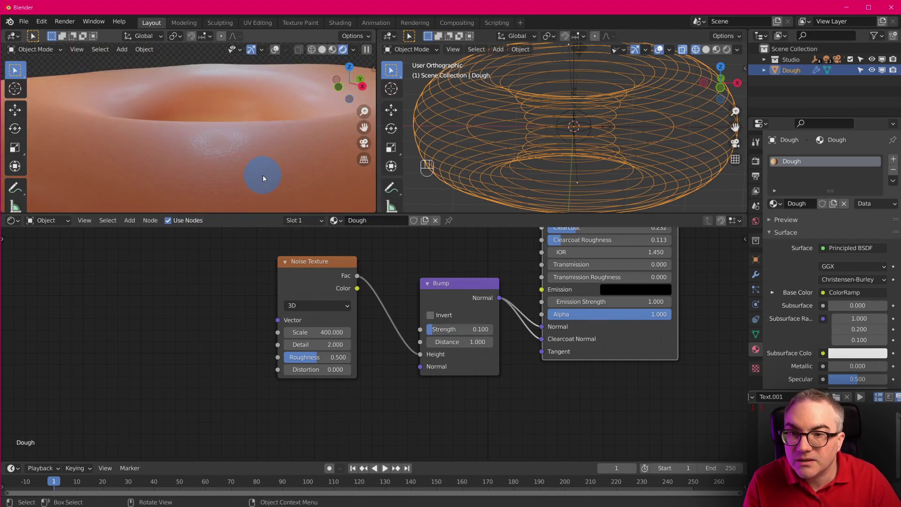
- Set the Bump's Distance to 0.1 and the Noise Texture's Detail to 11.2 and Scale to 40
drag(472, 341, 478, 342)
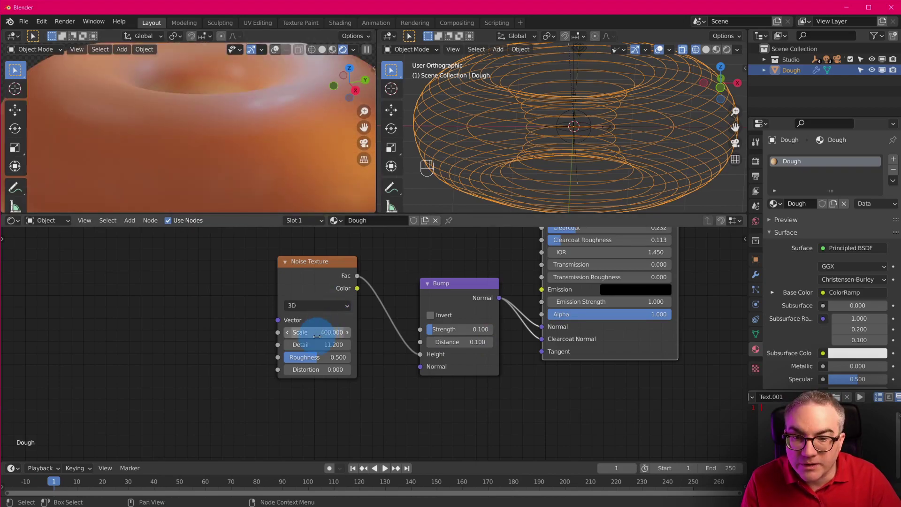
click(317, 334)
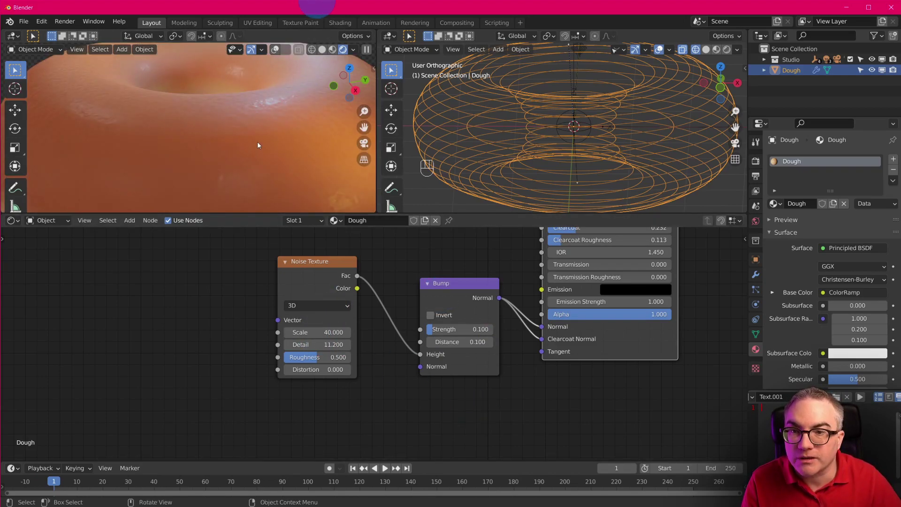
scroll(279, 155, down, 5)
middle_drag(278, 155, 269, 182)
scroll(269, 182, up, 6)
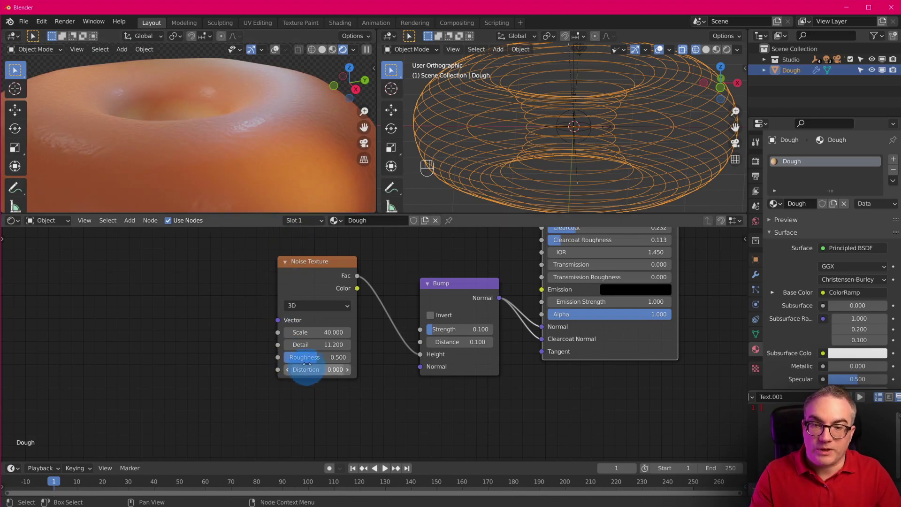
- Set the Detail of the Noise Texture feeding the Bump node to 7 and check the whole donut
click(304, 345)
text(7)
key(Return)
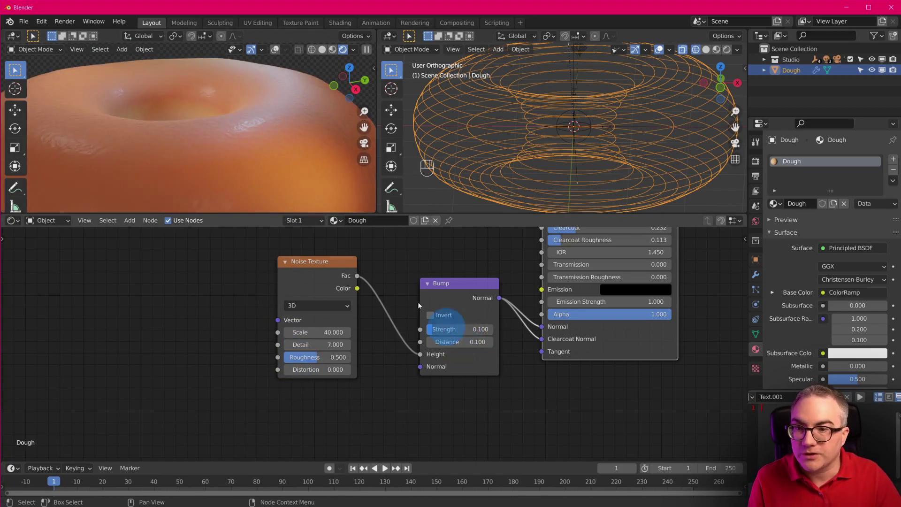
scroll(264, 135, down, 5)
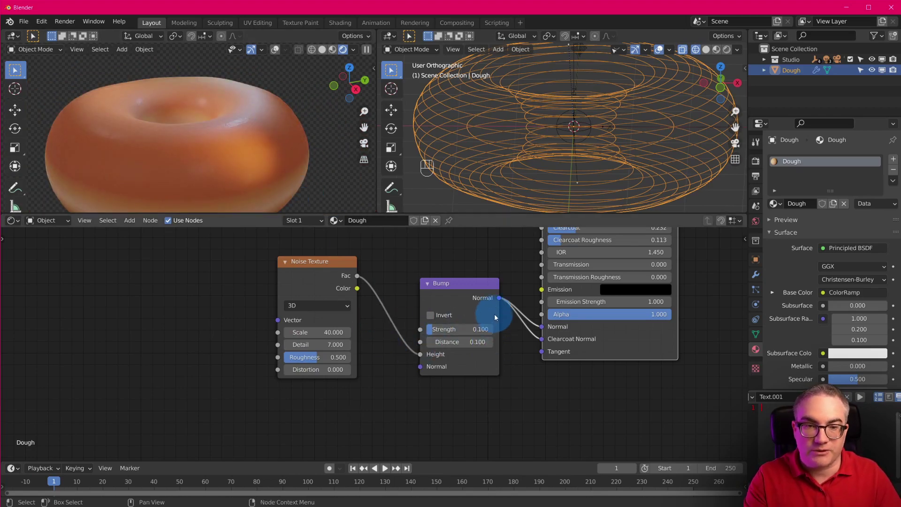
scroll(494, 313, down, 2)
scroll(509, 378, down, 3)
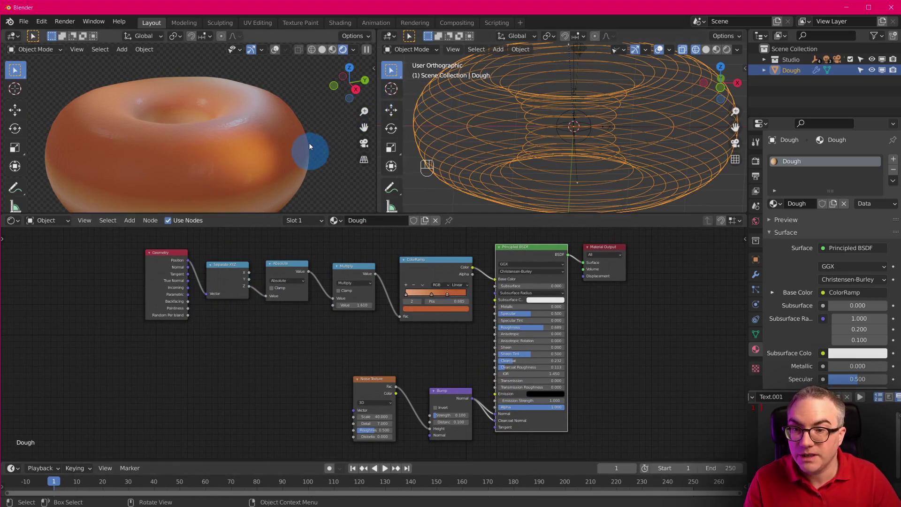
- Inspect the donut's side, and move the Geometry node farther away from the Separate XYZ node to make room between them
middle_drag(310, 151, 309, 114)
middle_drag(220, 358, 312, 368)
scroll(181, 87, up, 5)
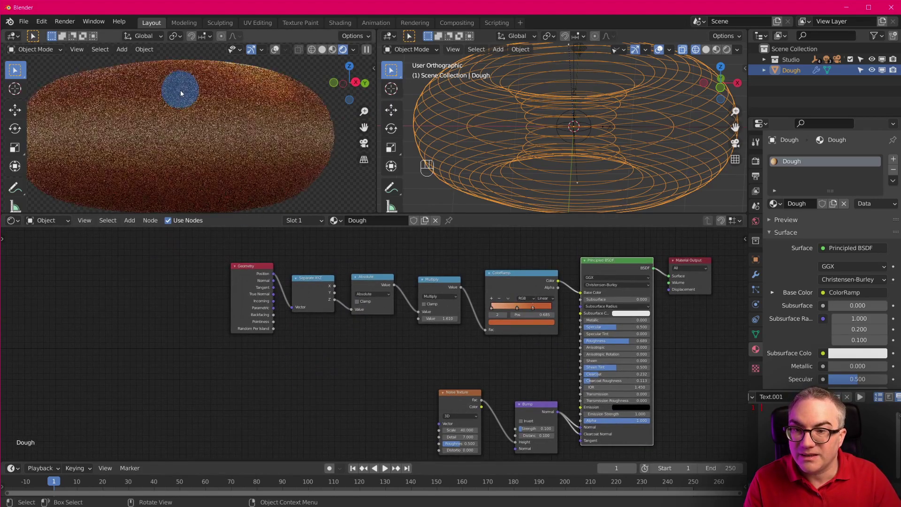
scroll(122, 135, down, 4)
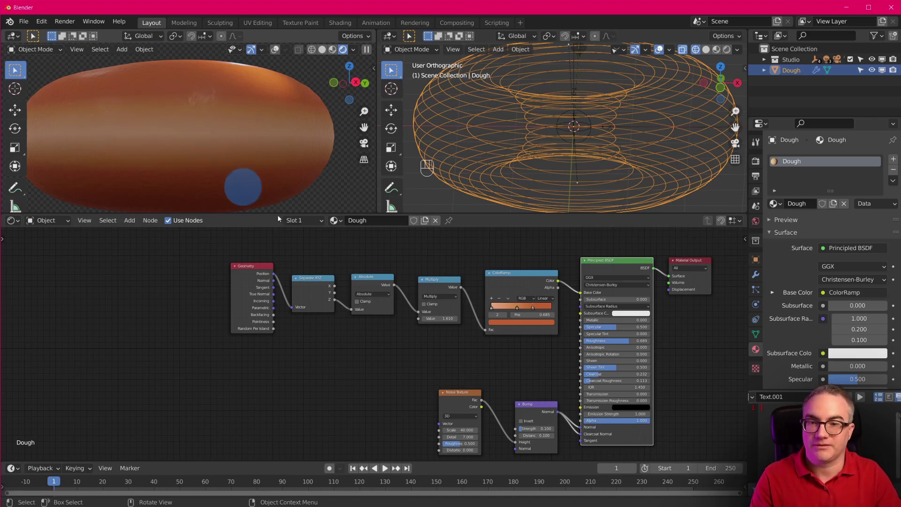
scroll(307, 345, up, 1)
scroll(319, 331, up, 1)
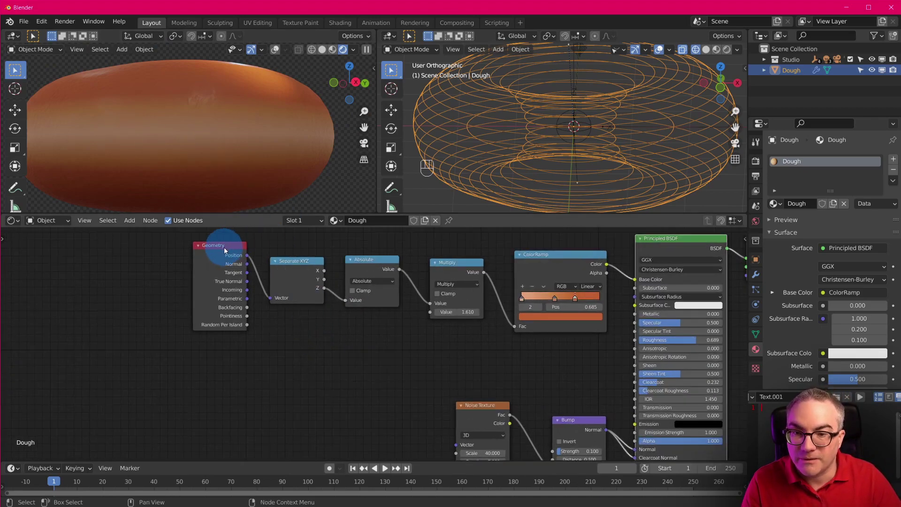
drag(224, 247, 171, 247)
mouse_move(294, 267)
mouse_down()
mouse_move(273, 266)
mouse_move(300, 263)
mouse_up()
- Add a second Noise Texture node and place it below the Geometry node
key(shift+a)
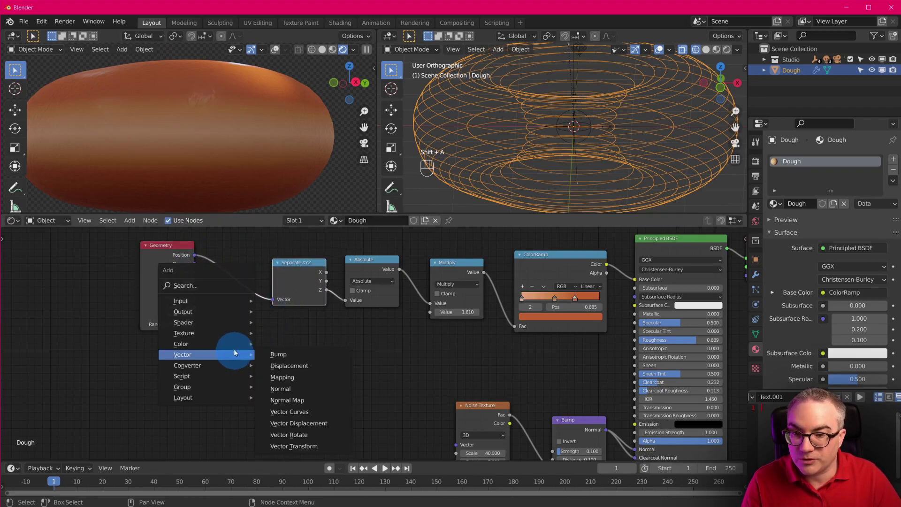
key(Escape)
key(shift+a)
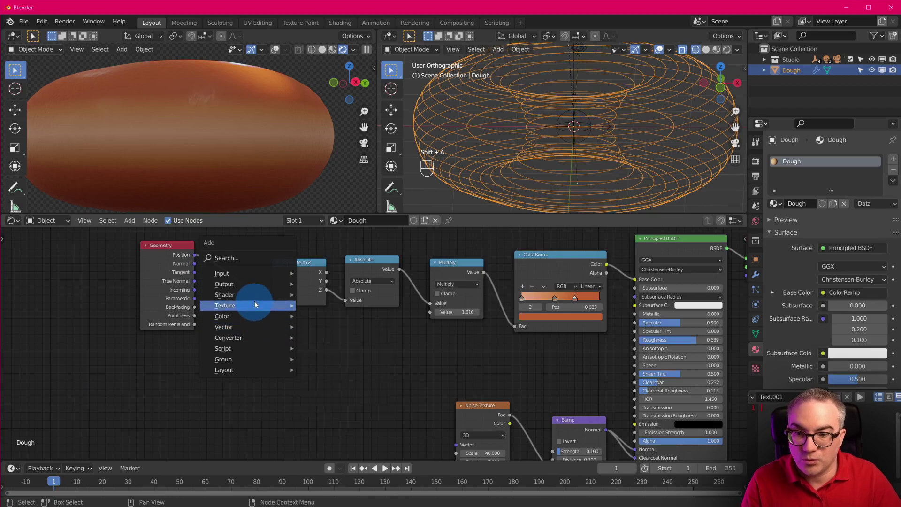
mouse_move(251, 305)
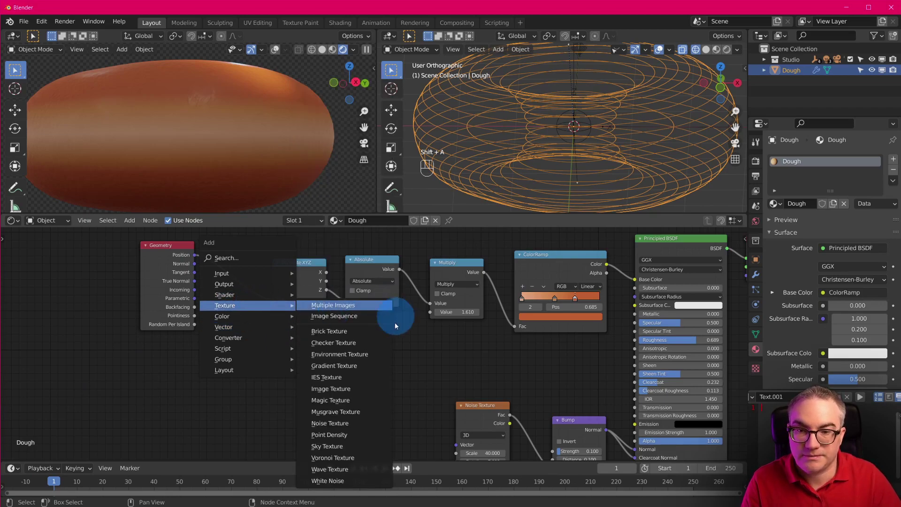
click(366, 423)
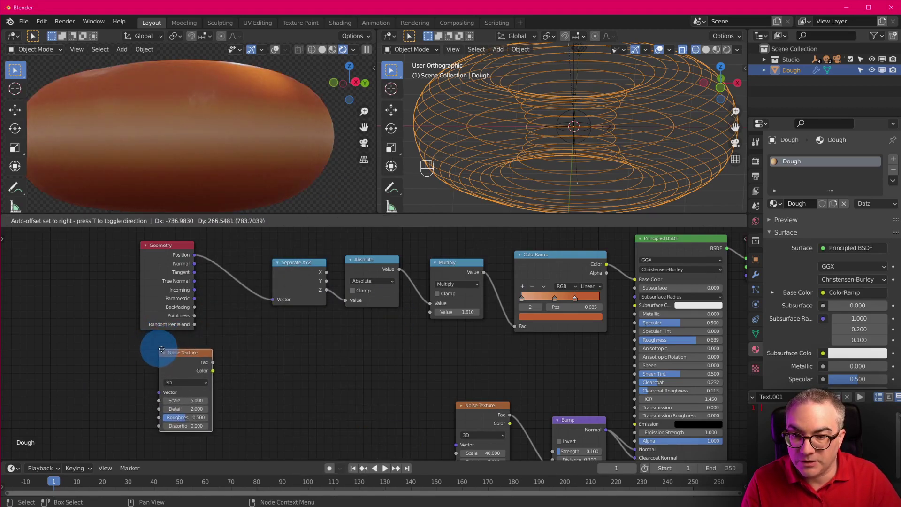
click(206, 352)
click(247, 362)
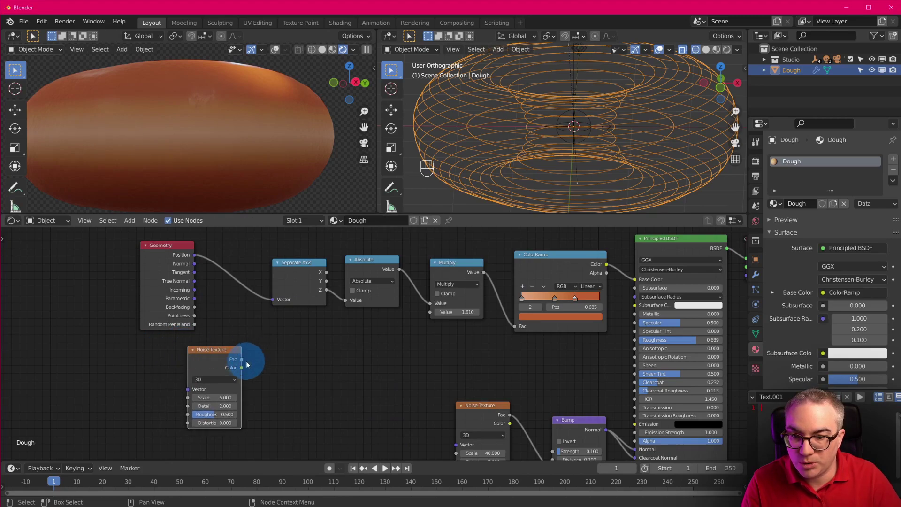
drag(242, 367, 291, 354)
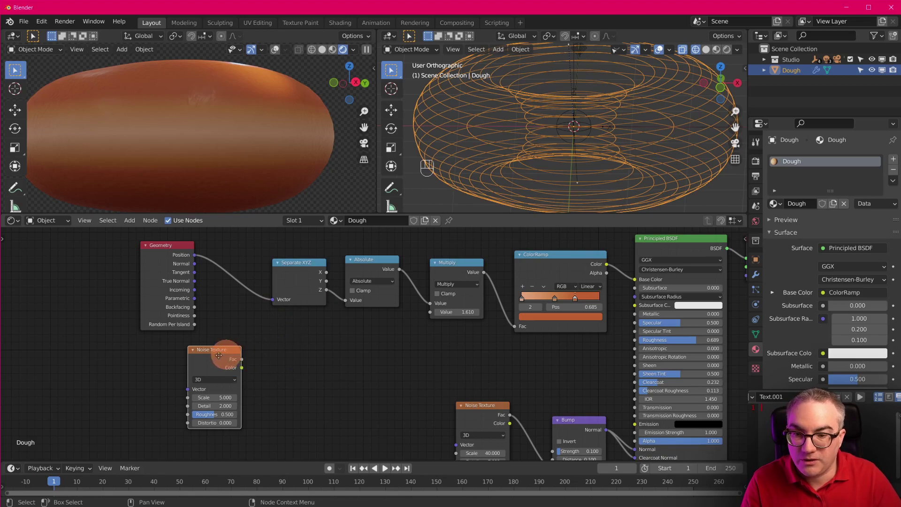
drag(225, 351, 196, 354)
- Add a Vector Math node and feed it the Geometry's Position and the new Noise Texture's Color as its two vectors
key(shift+a)
click(297, 370)
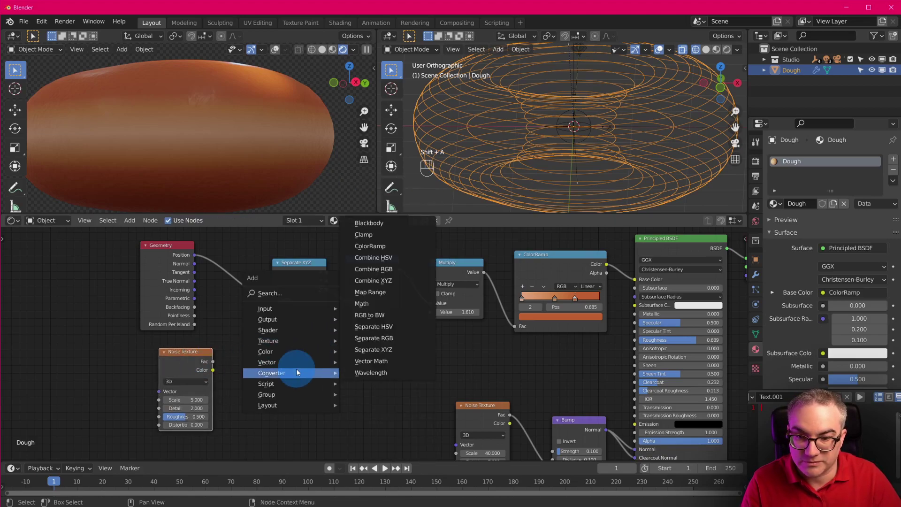
click(371, 361)
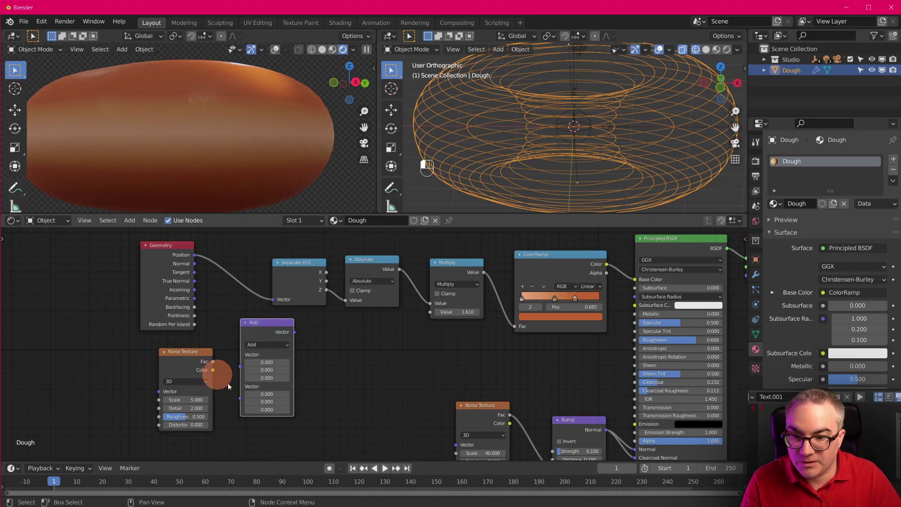
drag(243, 398, 221, 308)
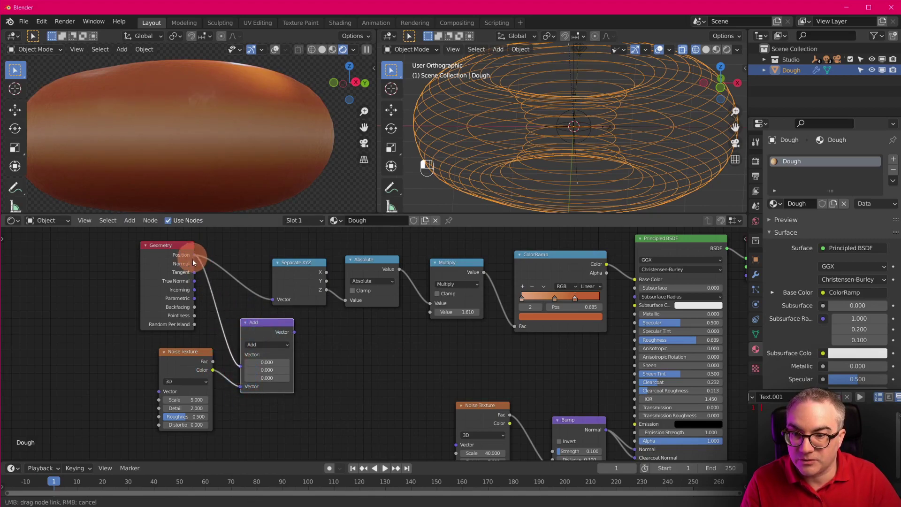
drag(195, 259, 194, 256)
- Rearrange the three input nodes, set the Vector Math operation to Multiply and connect its output to Separate XYZ's Vector
drag(166, 245, 101, 246)
drag(180, 352, 111, 347)
drag(261, 335, 206, 313)
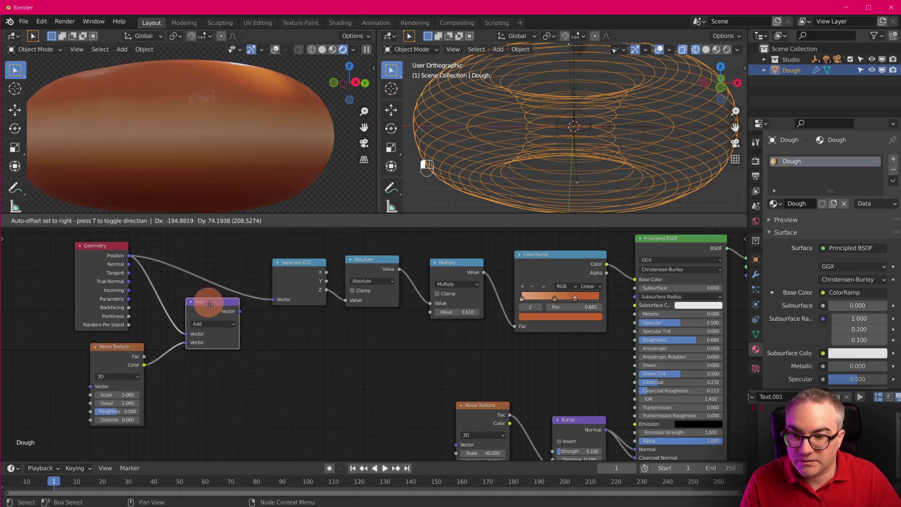
click(226, 325)
click(225, 345)
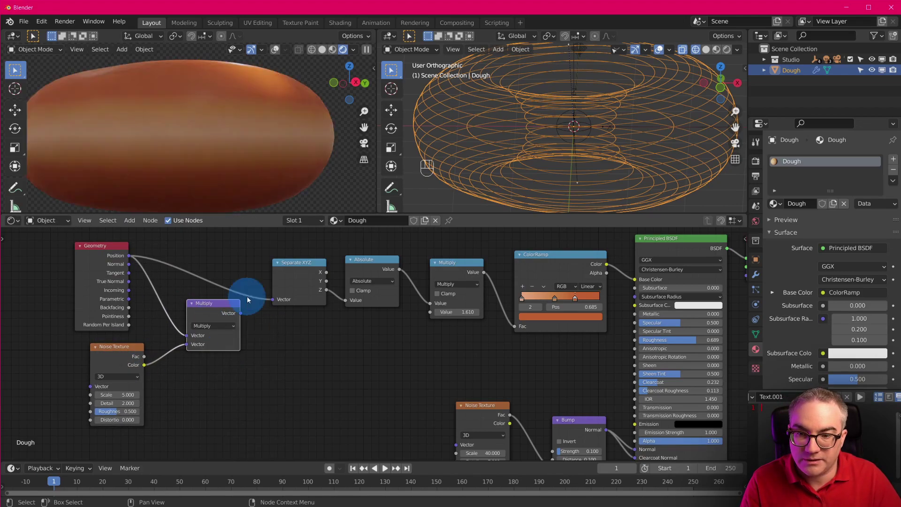
drag(240, 313, 274, 298)
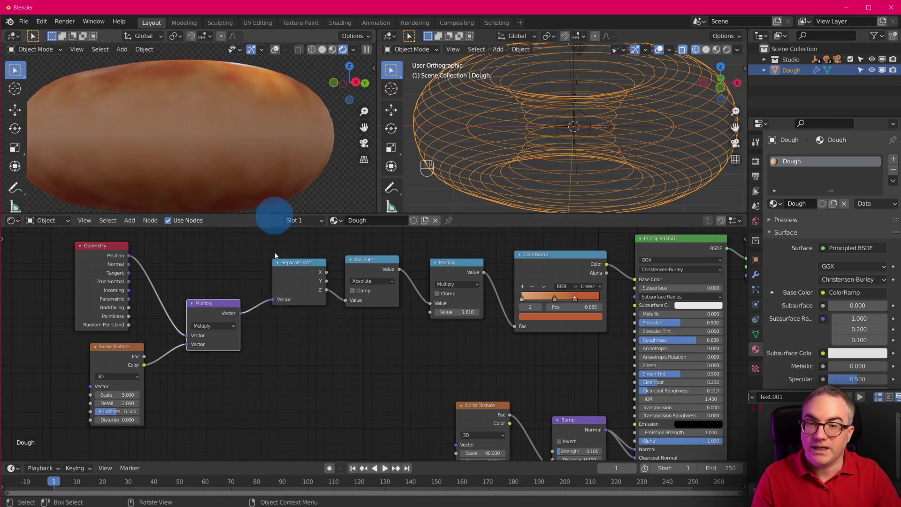
- Try a Scale of 2 on the new Noise Texture and look over the color pattern around the donut
scroll(245, 387, up, 1)
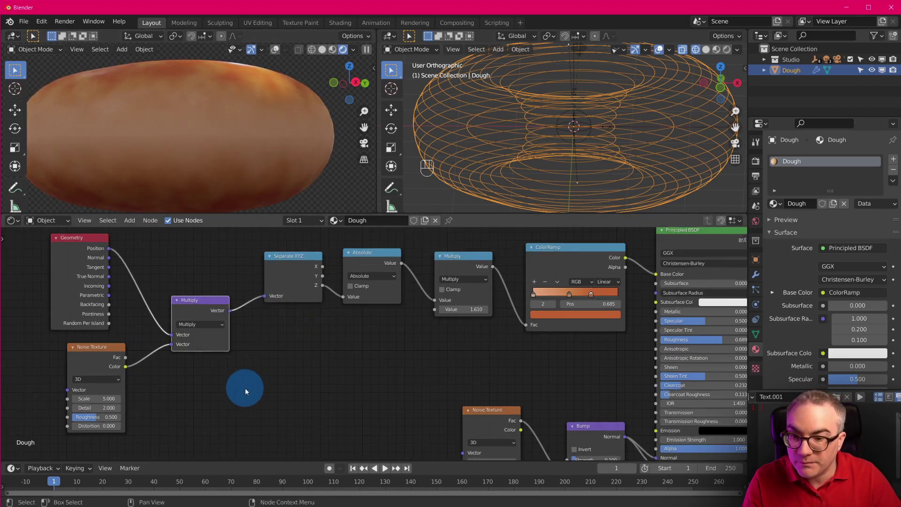
click(100, 398)
text(2)
key(Return)
middle_drag(263, 96, 159, 162)
middle_drag(289, 114, 233, 199)
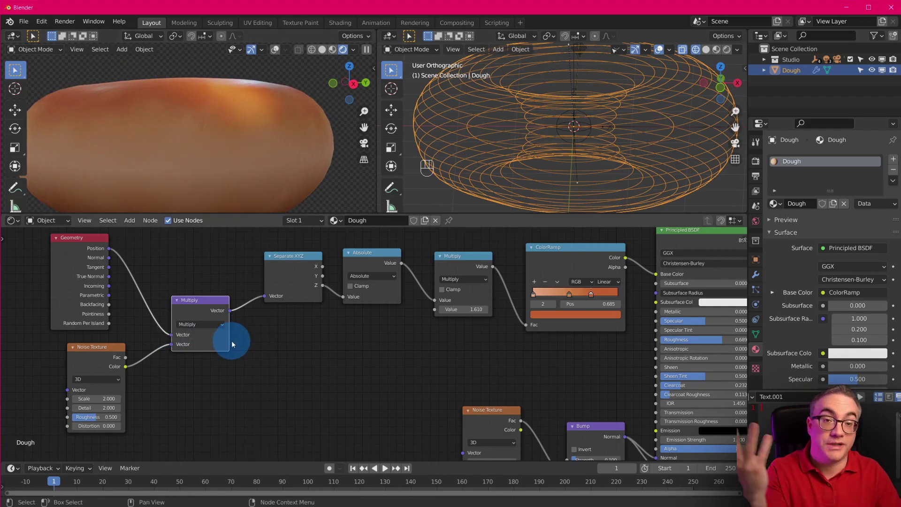
- Raise the vector Multiply node slightly and set the new Noise Texture's Scale to 3
drag(194, 314, 194, 298)
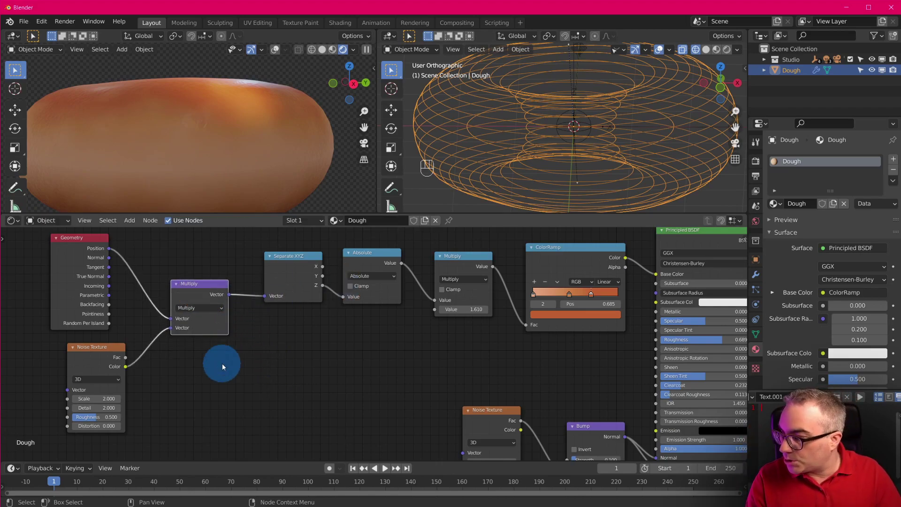
text(3)
key(Return)
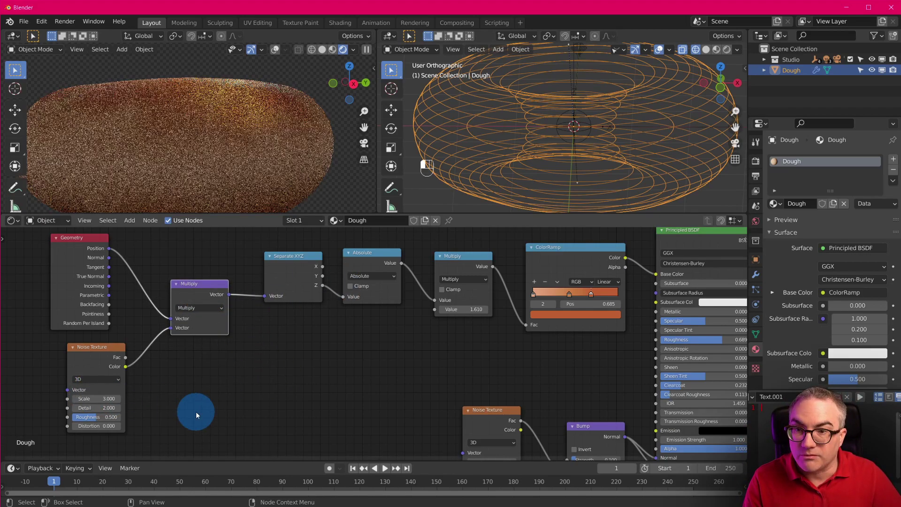
- Set the Value of the Multiply node before the ColorRamp to 2.8 and inspect the donut from the side and above
scroll(248, 144, down, 2)
scroll(249, 145, up, 2)
scroll(475, 323, up, 1)
drag(473, 309, 519, 307)
middle_drag(245, 141, 309, 173)
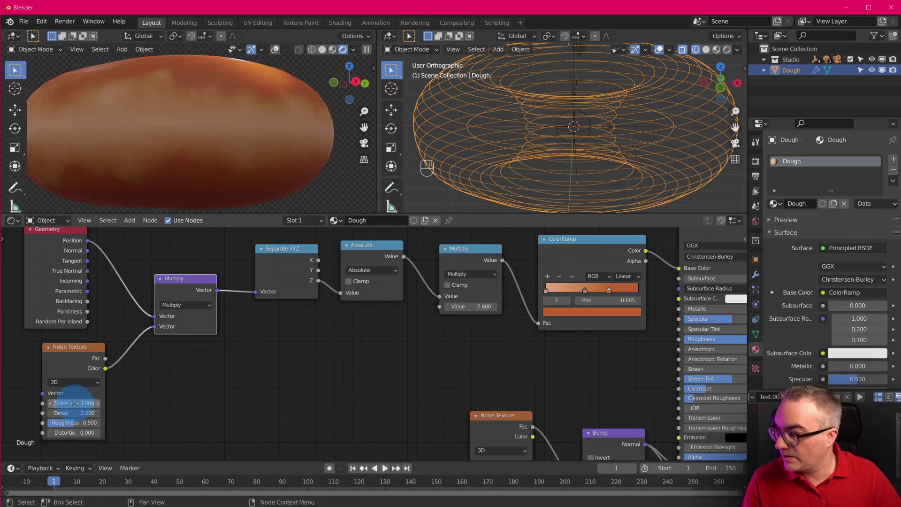
middle_drag(296, 89, 269, 184)
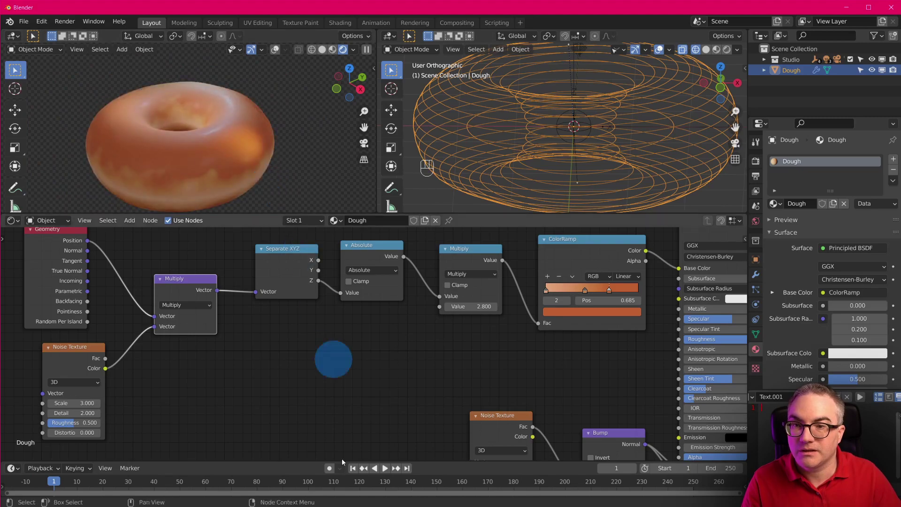
- Move the Material Output, Principled BSDF, Bump and its Noise Texture apart to free space around the ColorRamp
scroll(464, 382, down, 3)
middle_drag(464, 382, 480, 351)
scroll(474, 348, up, 2)
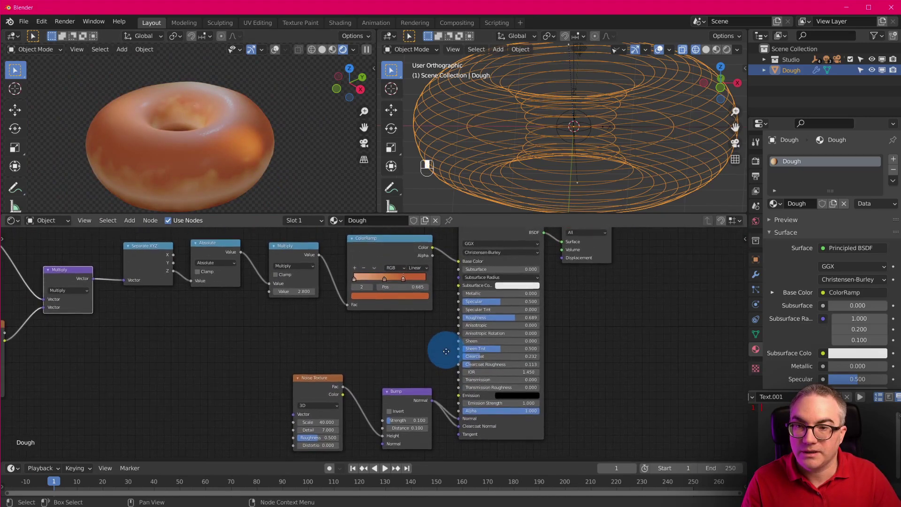
middle_drag(176, 129, 261, 127)
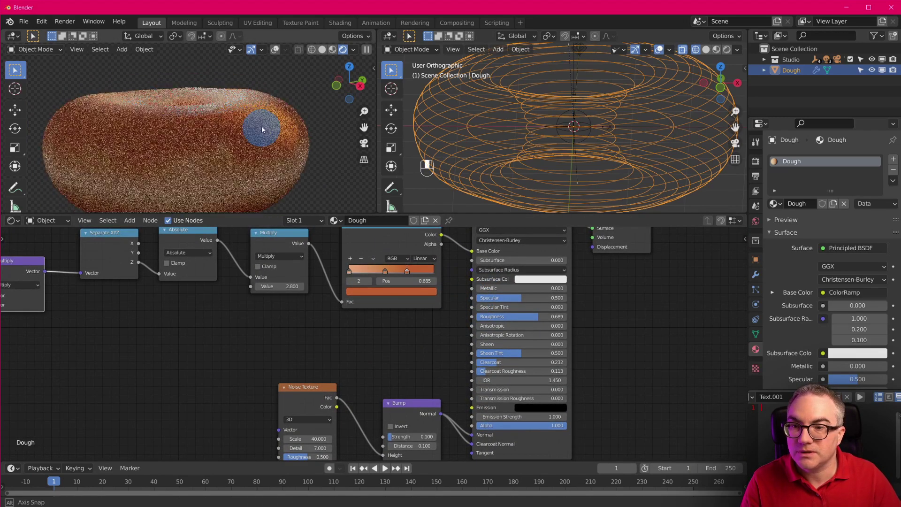
middle_drag(428, 332, 435, 363)
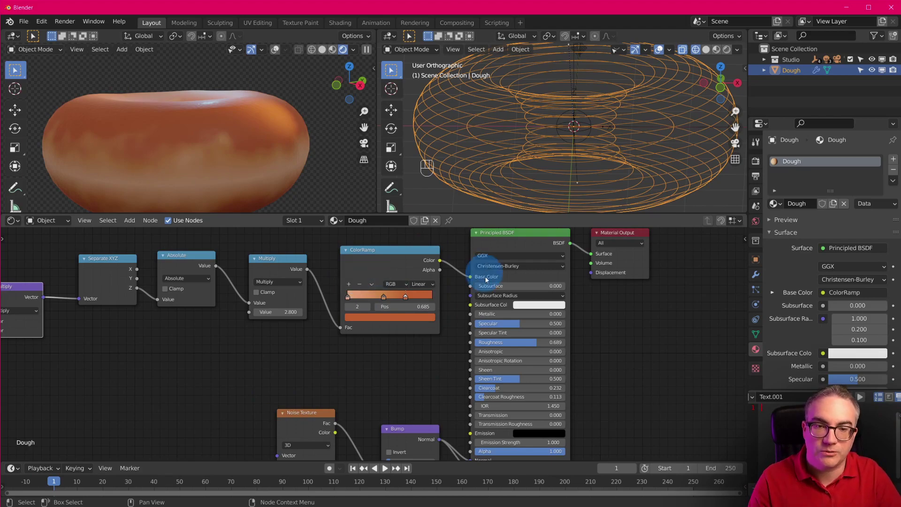
scroll(485, 276, down, 2)
drag(568, 275, 591, 268)
drag(489, 260, 526, 269)
drag(402, 418, 413, 442)
drag(334, 405, 338, 438)
scroll(378, 377, up, 2)
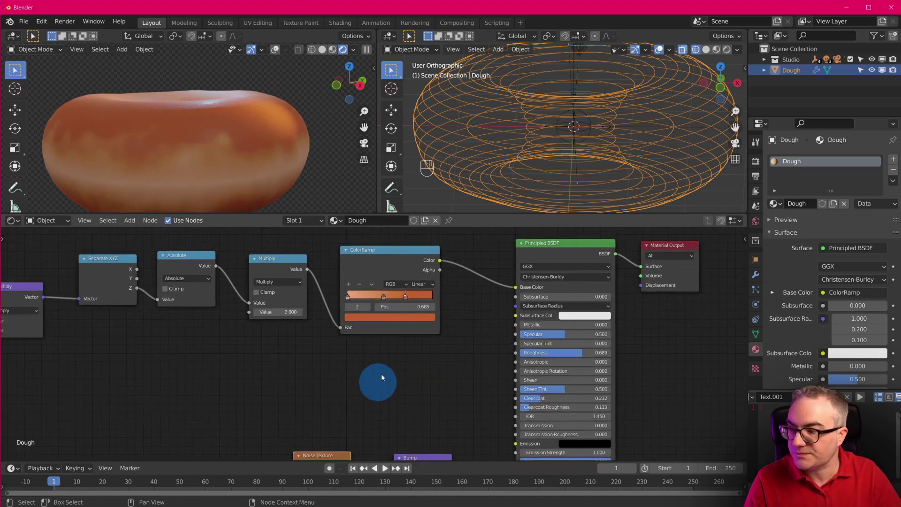
- Add a Musgrave Texture node below the ColorRamp and preview its pattern on the donut
key(shift+a)
mouse_move(336, 328)
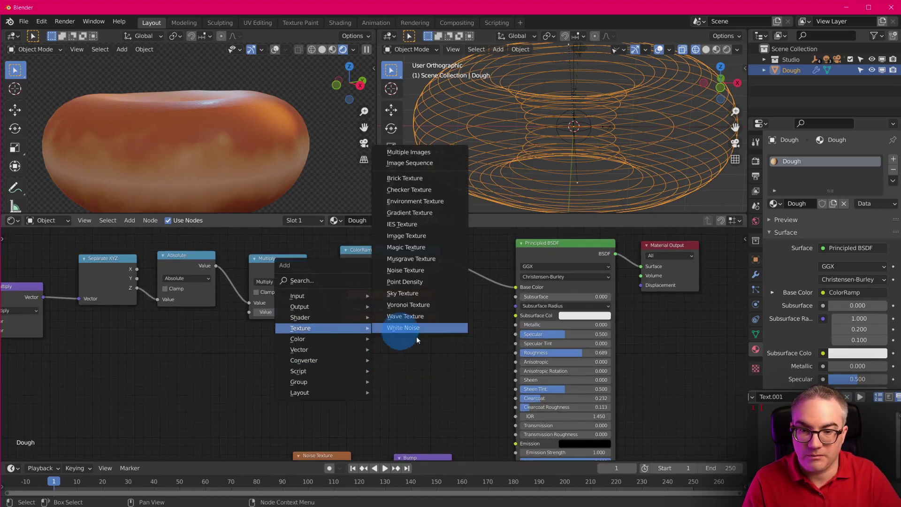
click(436, 261)
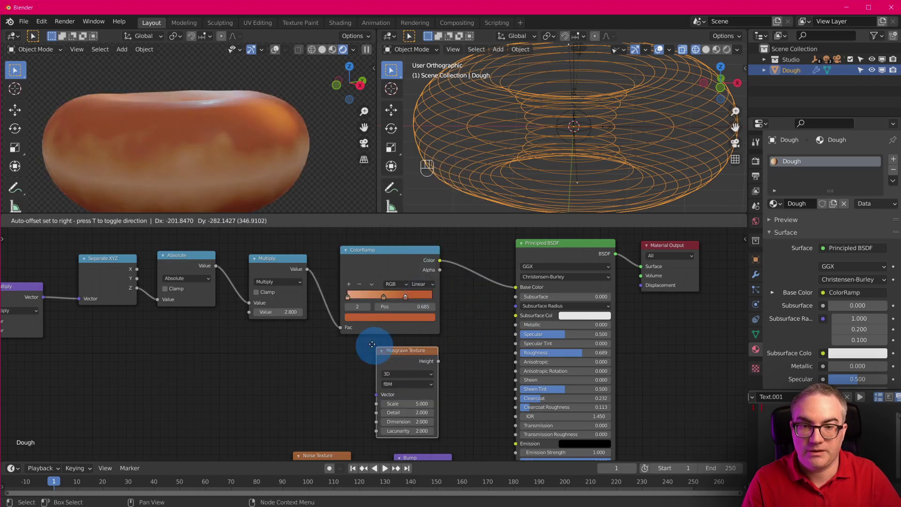
click(357, 356)
ctrl+shift+click(354, 357)
mouse_move(271, 175)
middle_down()
mouse_move(275, 142)
mouse_move(280, 179)
middle_up()
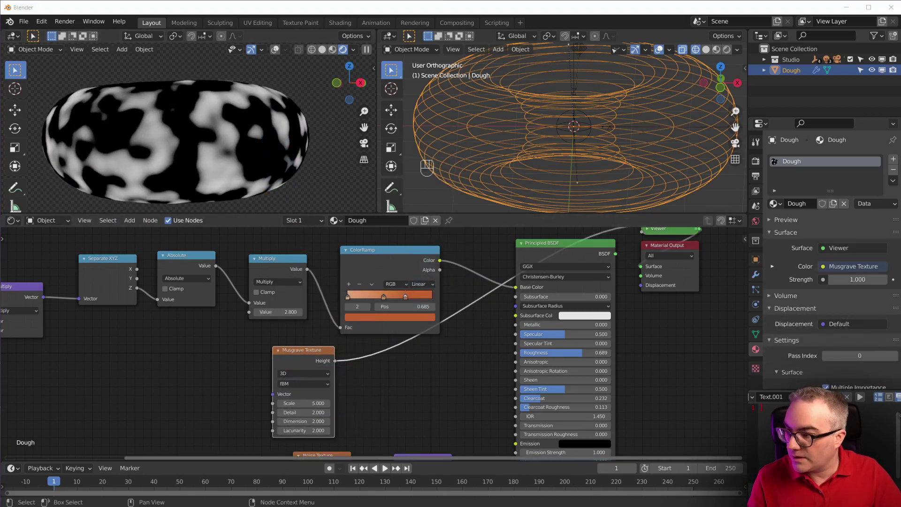
- Widen the gap between the ColorRamp and Principled BSDF, and insert a MixRGB node into their Base Color link
scroll(616, 283, down, 1)
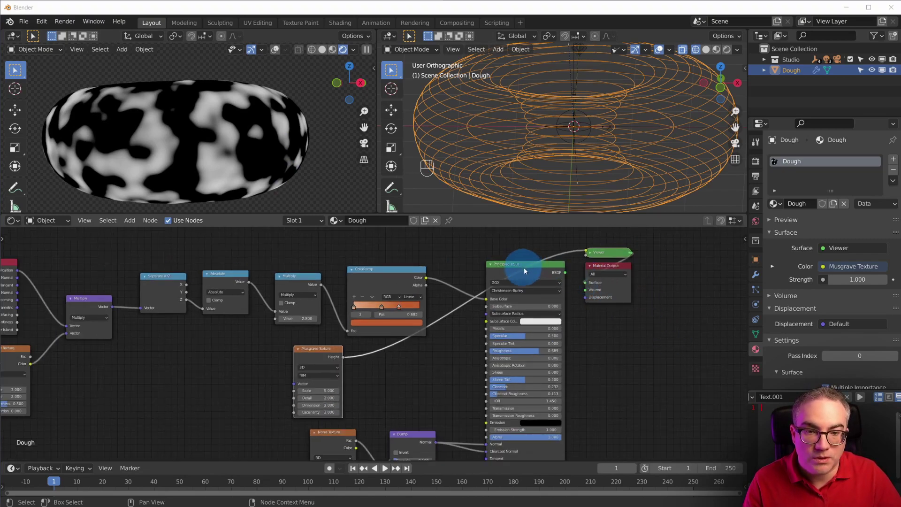
drag(523, 271, 537, 271)
drag(403, 276, 393, 277)
scroll(548, 313, up, 1)
scroll(548, 313, up, 1)
key(shift+a)
mouse_move(483, 261)
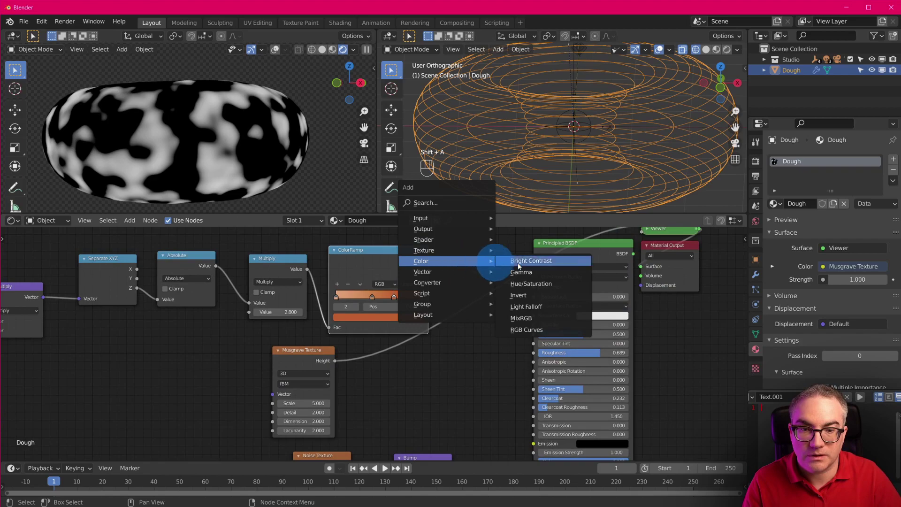
click(521, 318)
click(489, 308)
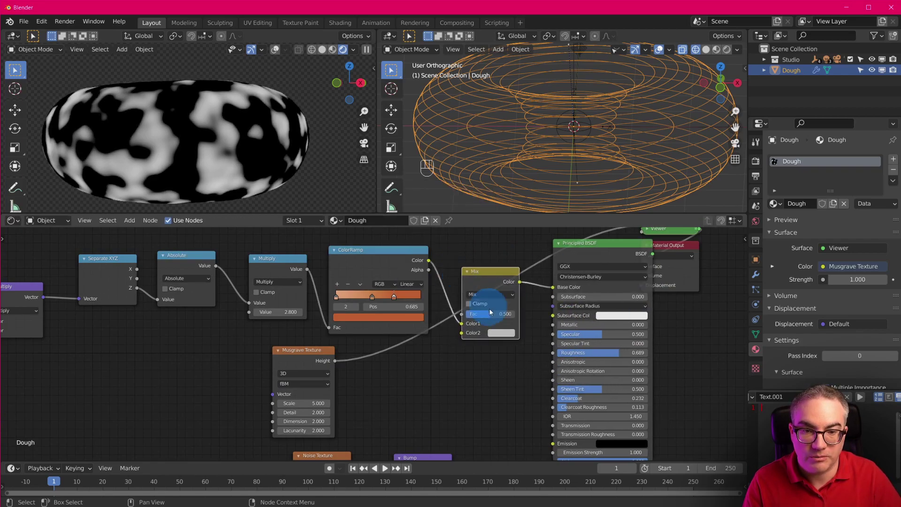
- Adjust the Mix node's position and connect the Musgrave Texture's Height to its Fac
drag(479, 279, 492, 288)
click(368, 369)
drag(334, 361, 475, 324)
scroll(522, 382, up, 2)
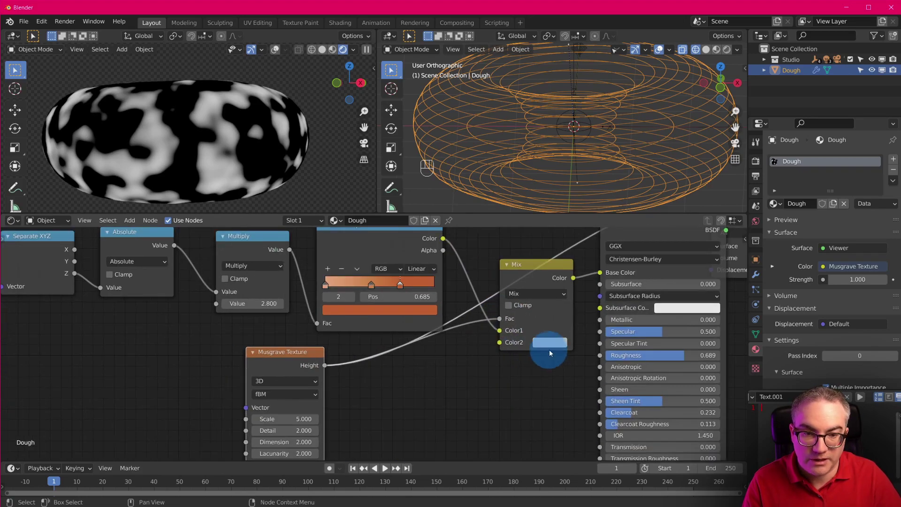
- Set the Mix node's Color2 to a copy of the ColorRamp's orange-brown stop color and darken it to about hex 68341A
click(549, 342)
drag(566, 246, 572, 258)
click(411, 300)
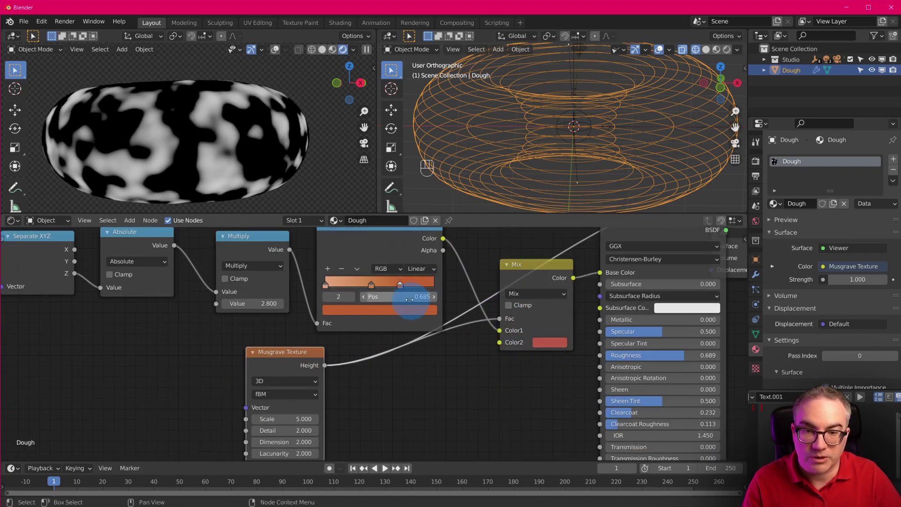
click(403, 310)
key(ctrl+c)
key(ctrl+v)
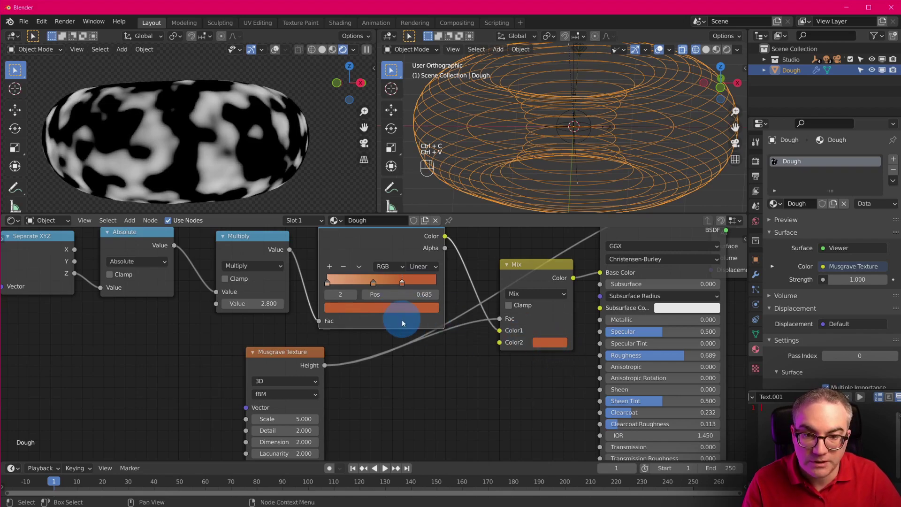
click(558, 341)
drag(624, 209, 624, 236)
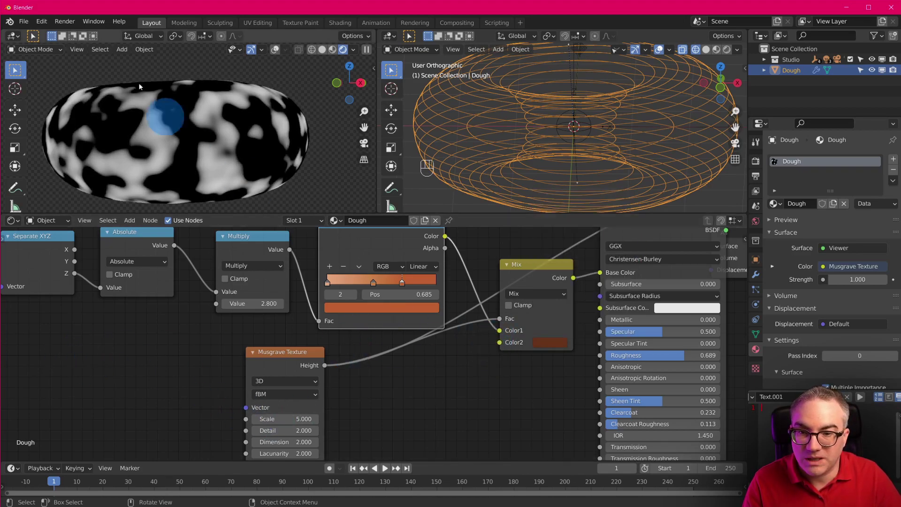
- Lower the Musgrave Texture's Scale to 2.810, preview the Principled BSDF on the donut, and nudge the Mix node
shift+drag(281, 419, 211, 412)
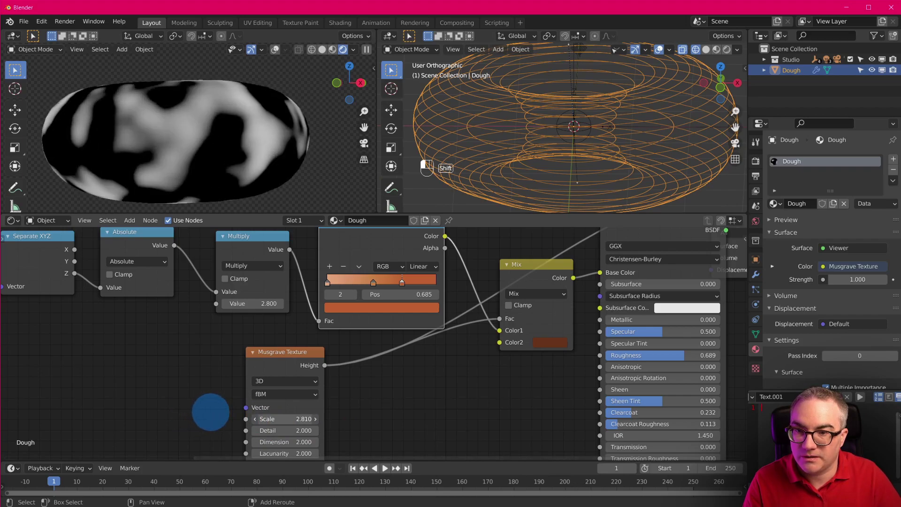
scroll(533, 373, down, 2)
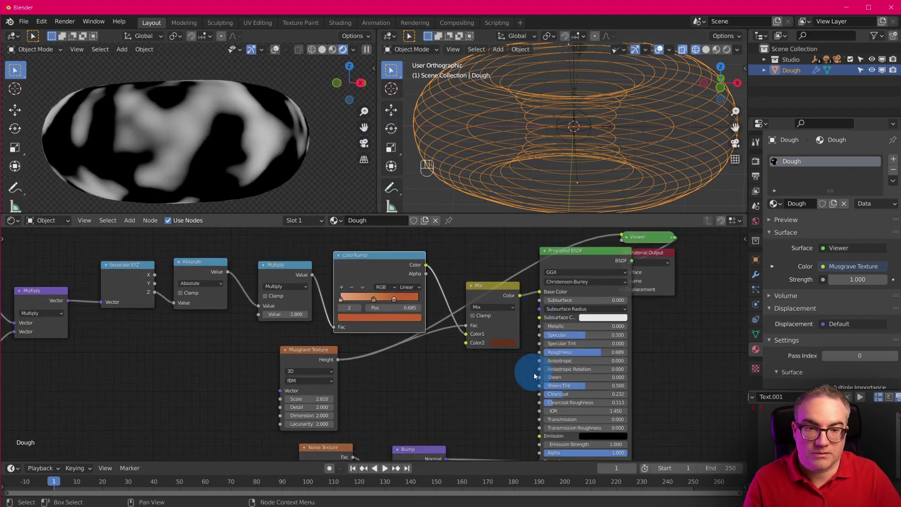
ctrl+shift+click(579, 251)
drag(487, 296, 484, 294)
middle_drag(274, 147, 276, 142)
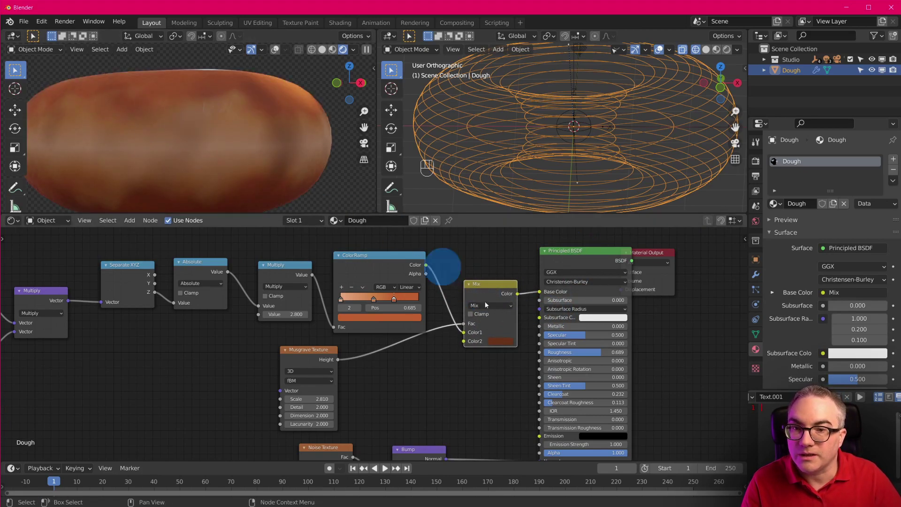
- Adjust the Mix node's Color2 to hue 0.030, saturation about 0.887 and value about 0.262
scroll(554, 362, up, 1)
click(528, 343)
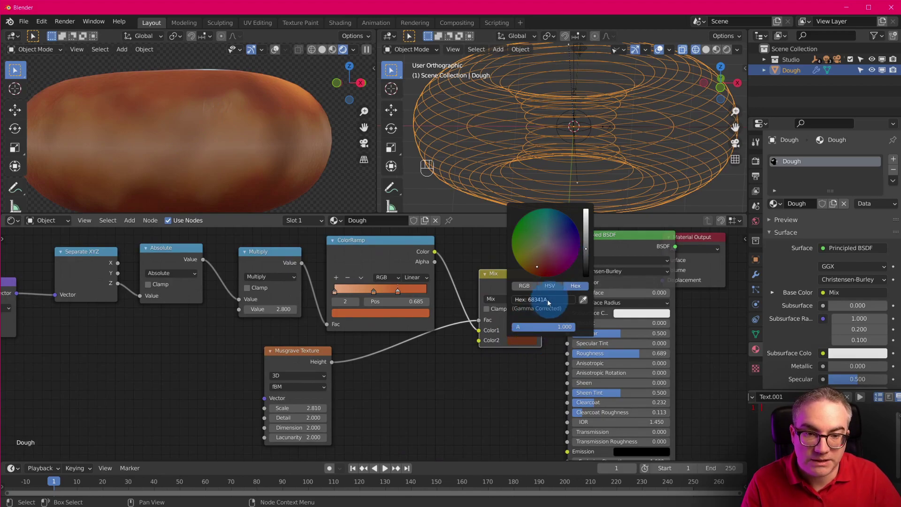
scroll(556, 320, up, 4)
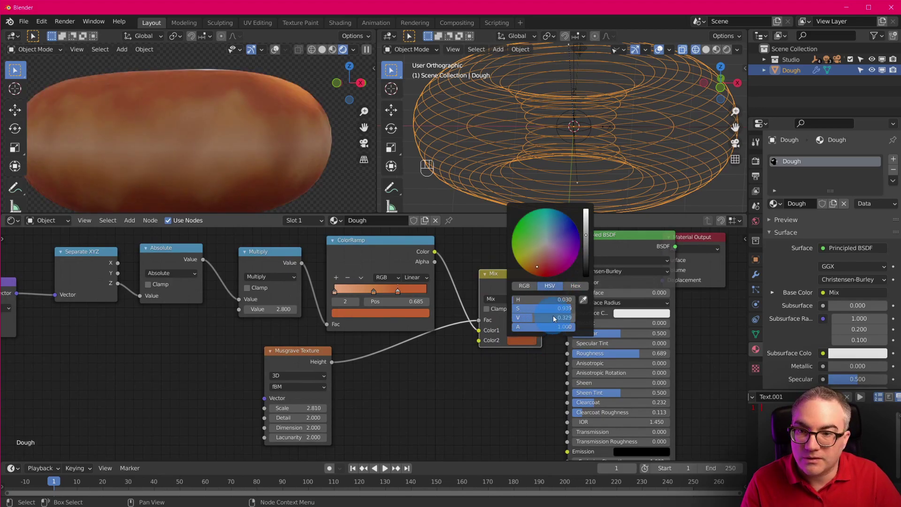
drag(555, 308, 544, 300)
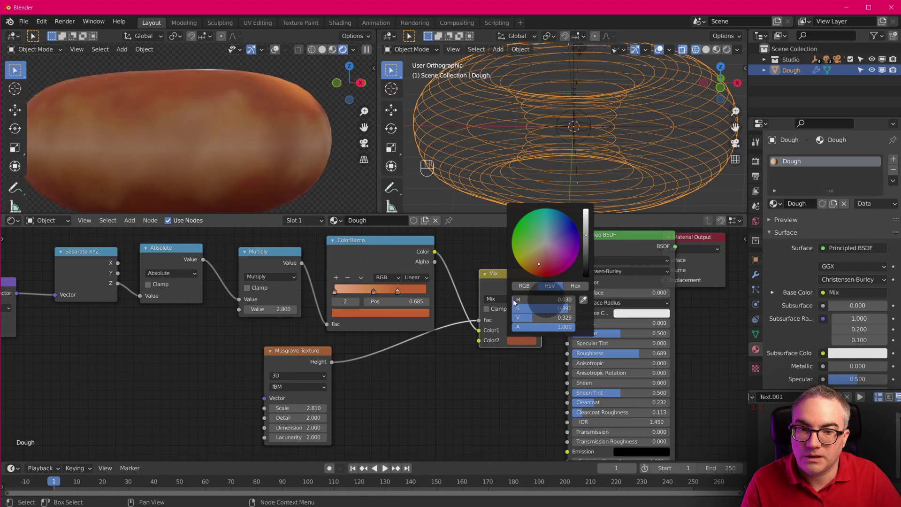
drag(583, 236, 586, 239)
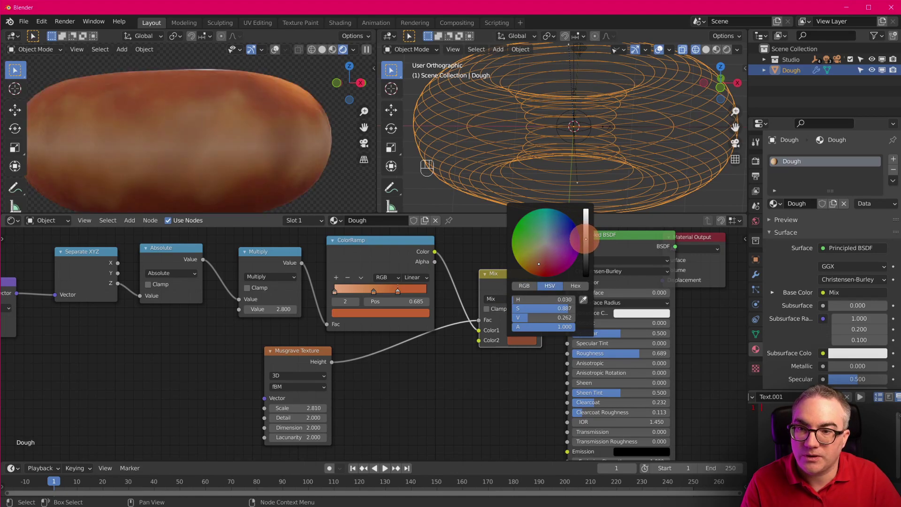
- Preview the Musgrave pattern, switch back to the Principled BSDF, and move the Material Output clear of the shader node
ctrl+shift+click(297, 352)
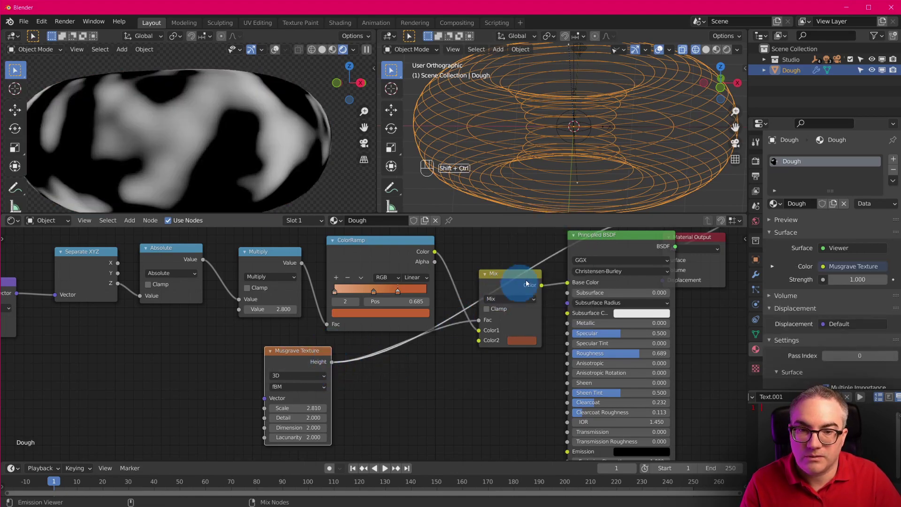
ctrl+shift+click(607, 239)
scroll(607, 280, down, 2)
drag(598, 271, 636, 285)
middle_drag(231, 139, 315, 187)
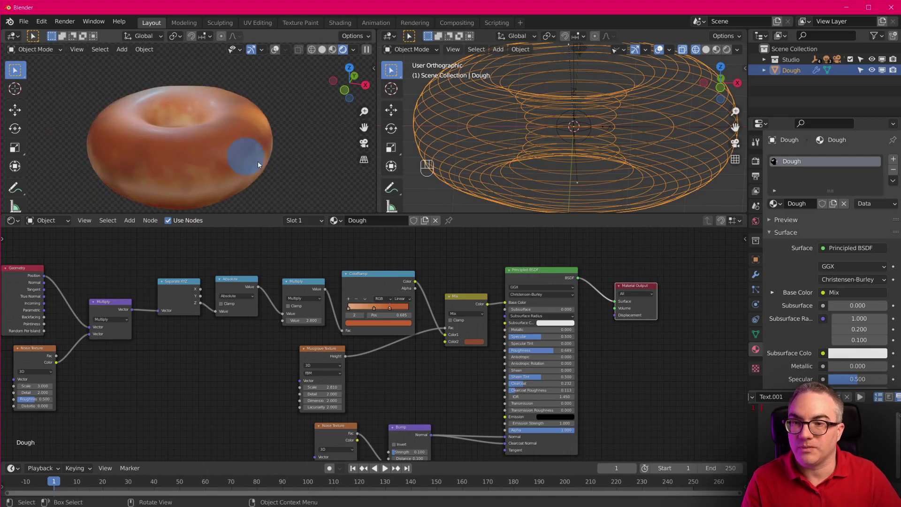
scroll(188, 171, up, 4)
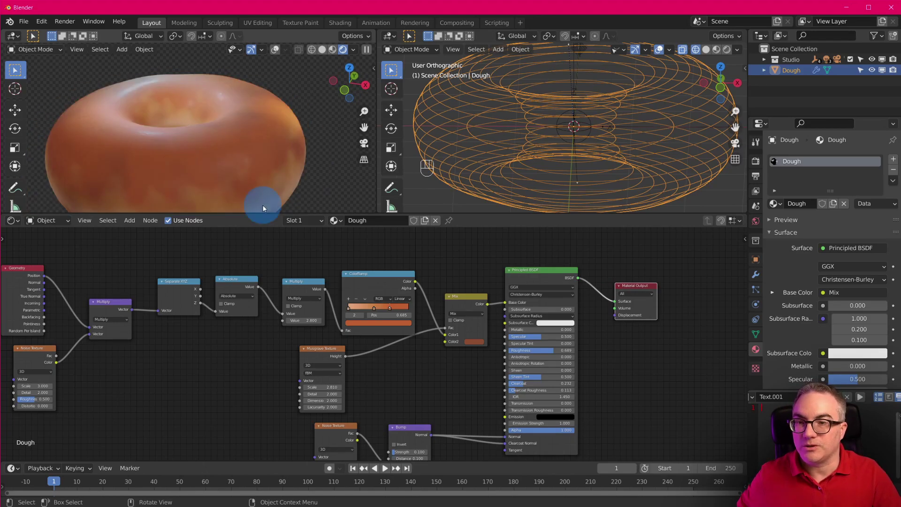
- Move the Musgrave Texture node beneath the ColorRamp, closer to the Mix node
scroll(465, 361, up, 2)
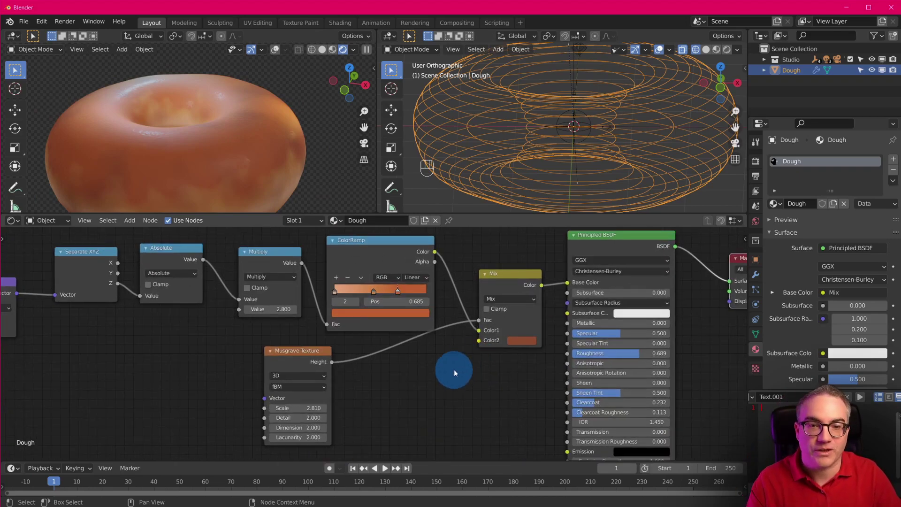
scroll(454, 370, down, 2)
drag(328, 348, 382, 348)
scroll(386, 351, down, 4)
middle_drag(465, 392, 495, 352)
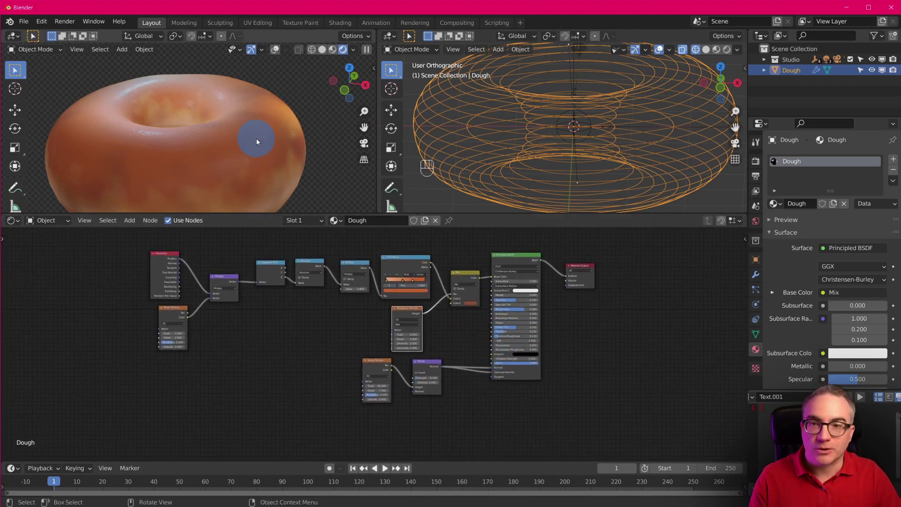
scroll(256, 142, up, 2)
scroll(259, 144, down, 4)
- Inspect the Dough's base mesh in Edit Mode and return to Object Mode
click(25, 24)
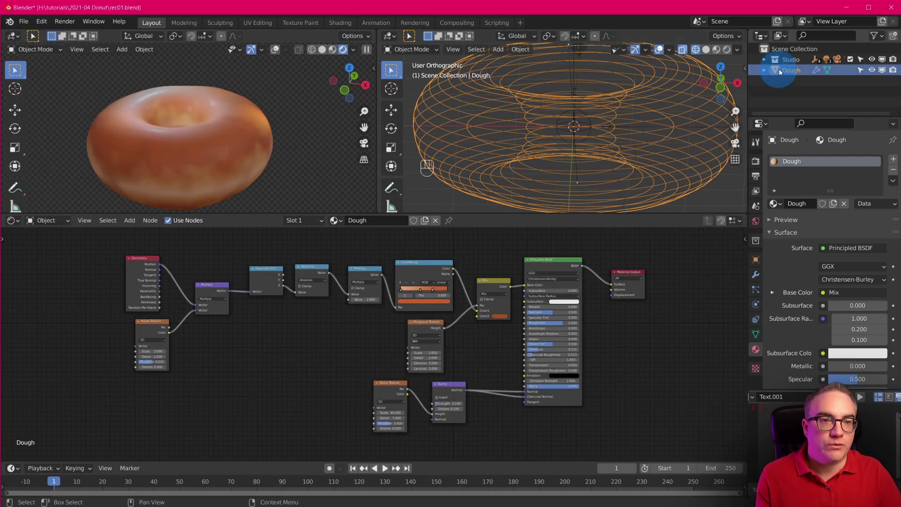
key(Tab)
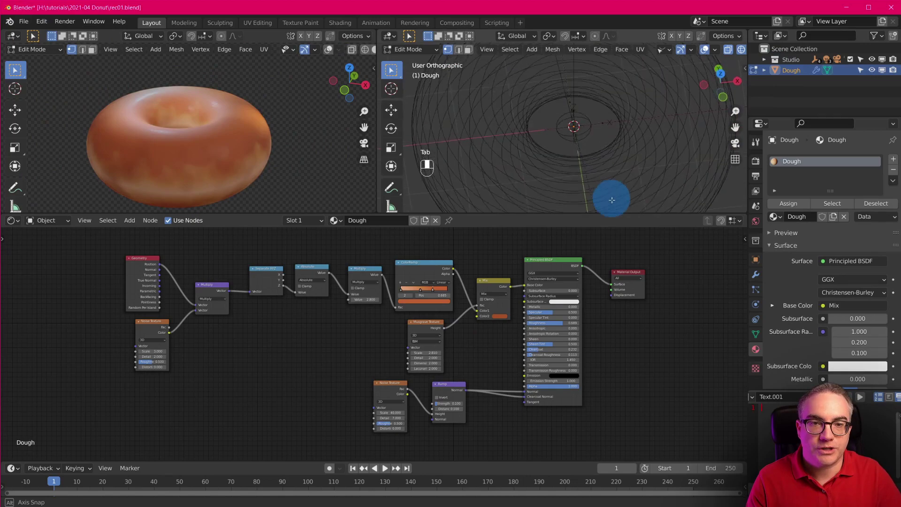
key(Tab)
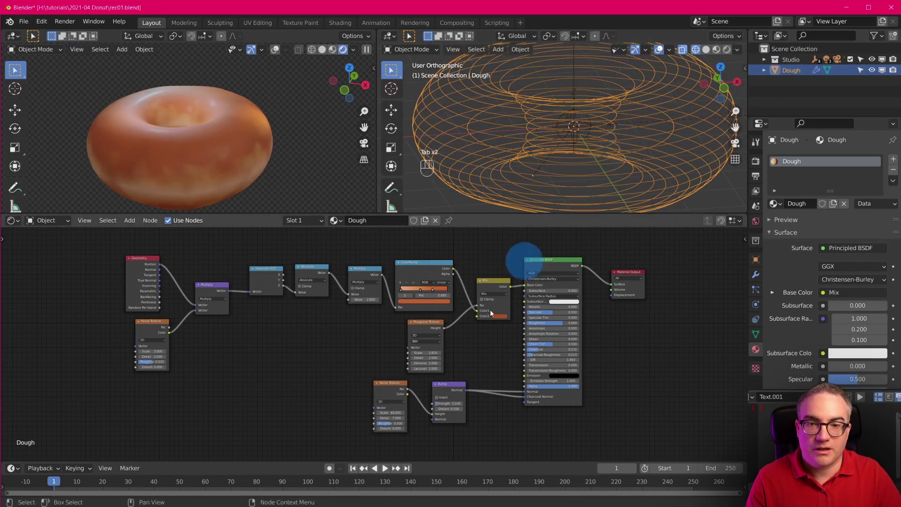
- Show the Dough's modifier stack and change the shader node area to the Geometry Node Editor to review its node tree
click(755, 274)
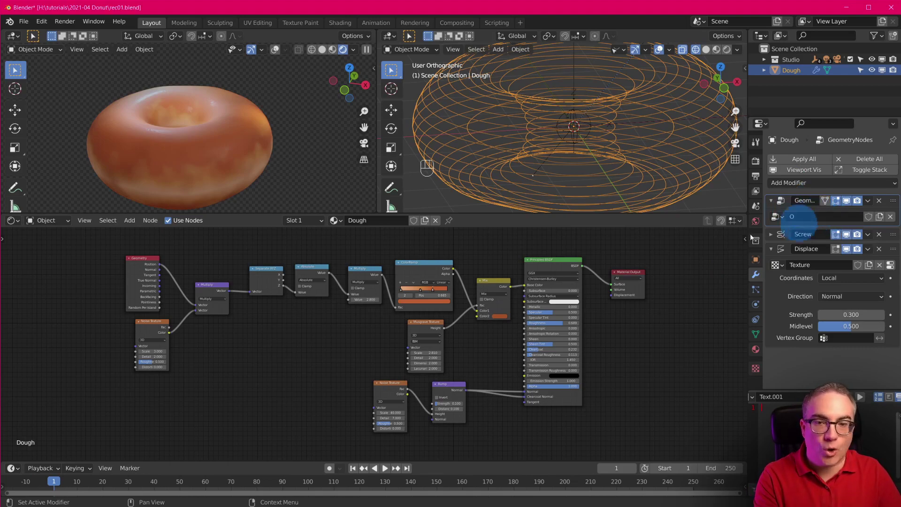
click(13, 220)
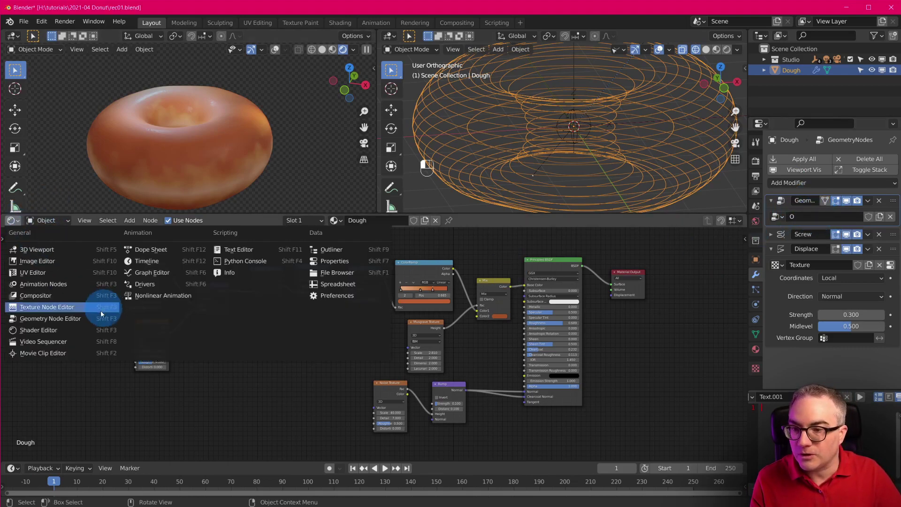
click(78, 318)
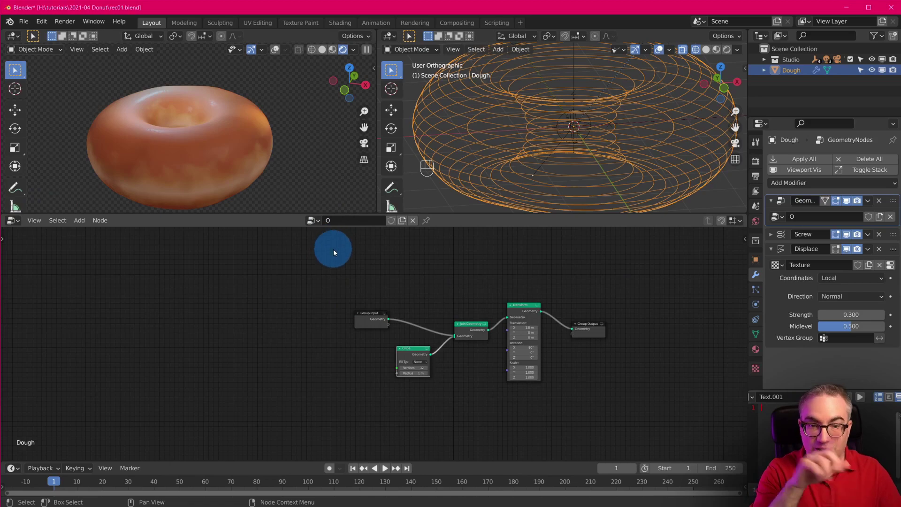
scroll(438, 328, up, 3)
scroll(417, 355, up, 1)
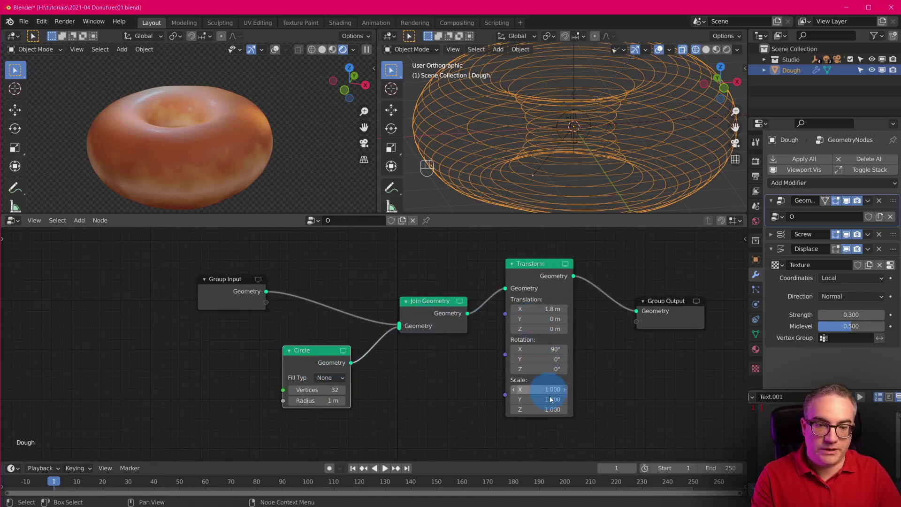
scroll(547, 389, down, 2)
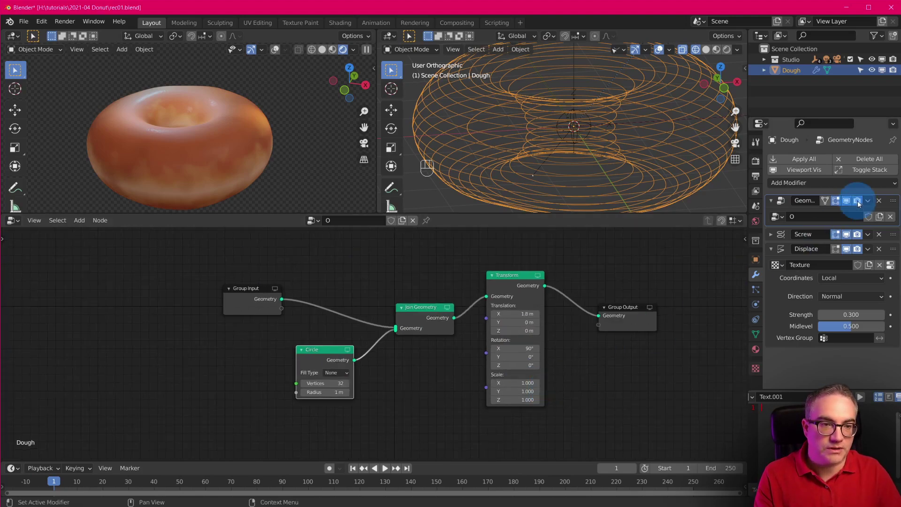
- Review the Screw and Displace modifier settings, collapse both, and examine the resulting donut from another angle
click(771, 234)
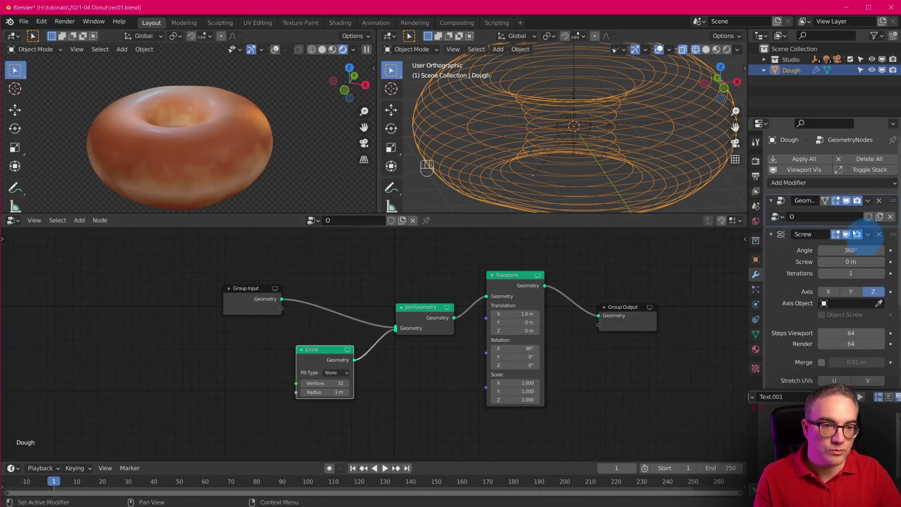
click(779, 235)
click(783, 250)
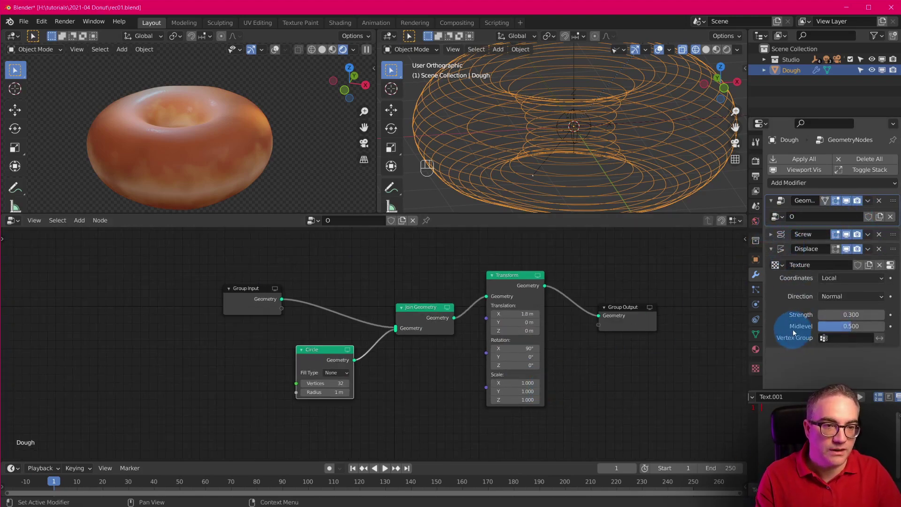
click(771, 248)
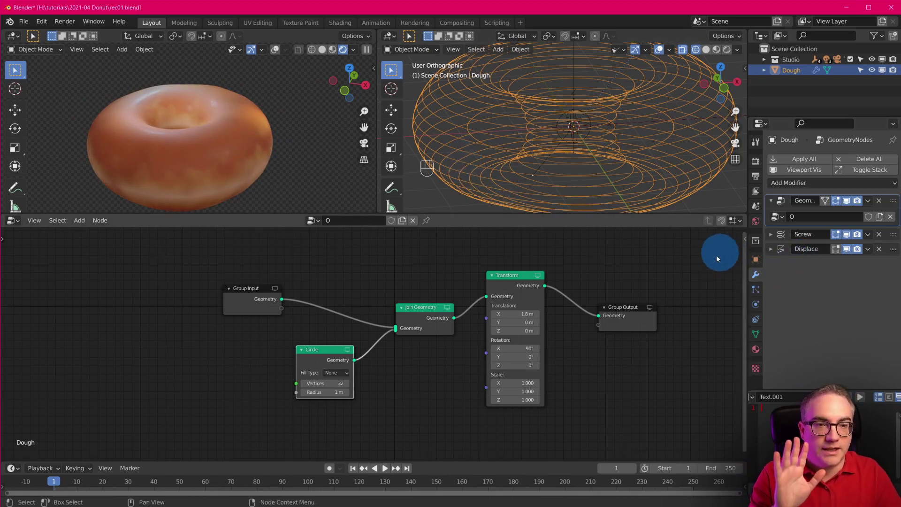
scroll(623, 161, down, 3)
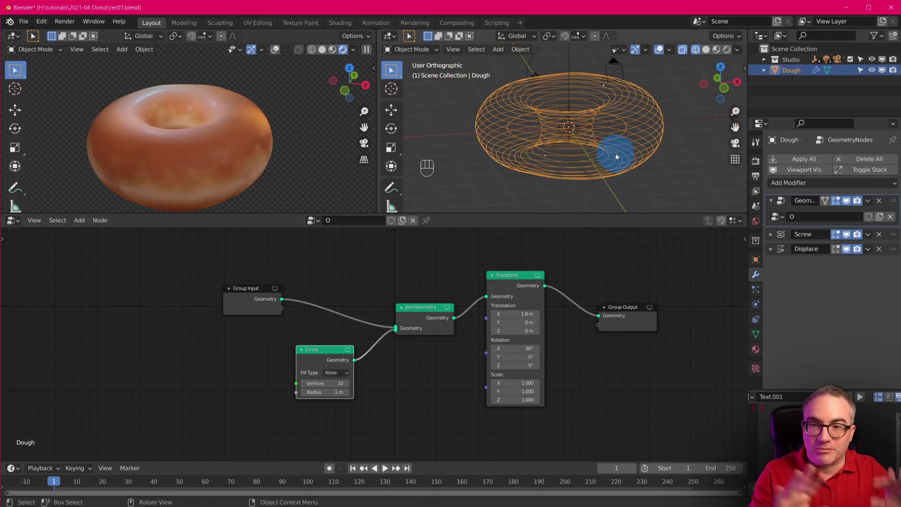
middle_drag(192, 158, 291, 148)
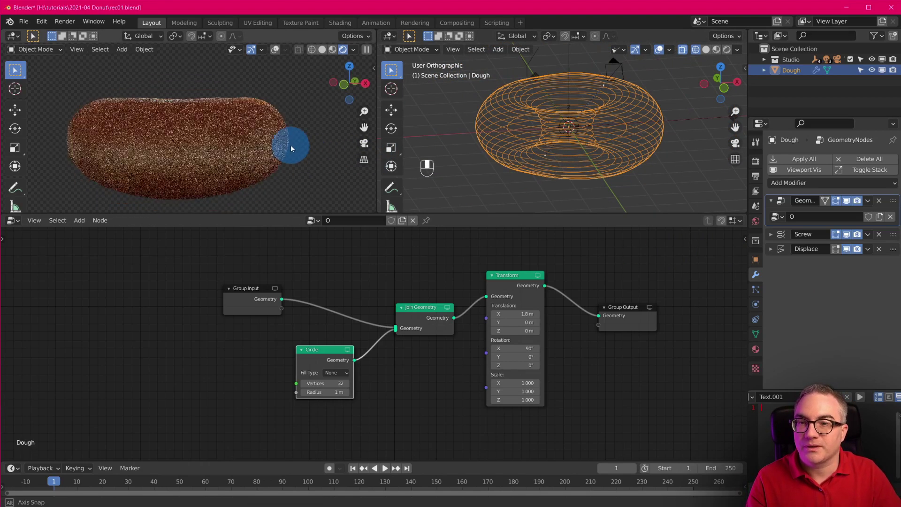